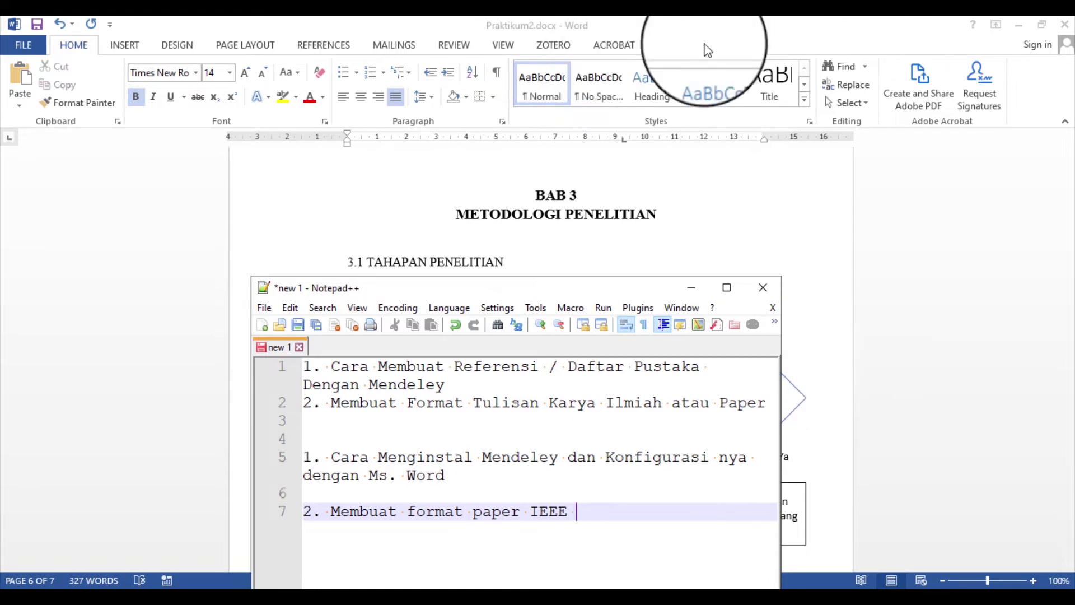
Set the Notepad++ outline aside so Word's Praktikum2.docx fills the screen
key(alt+Tab)
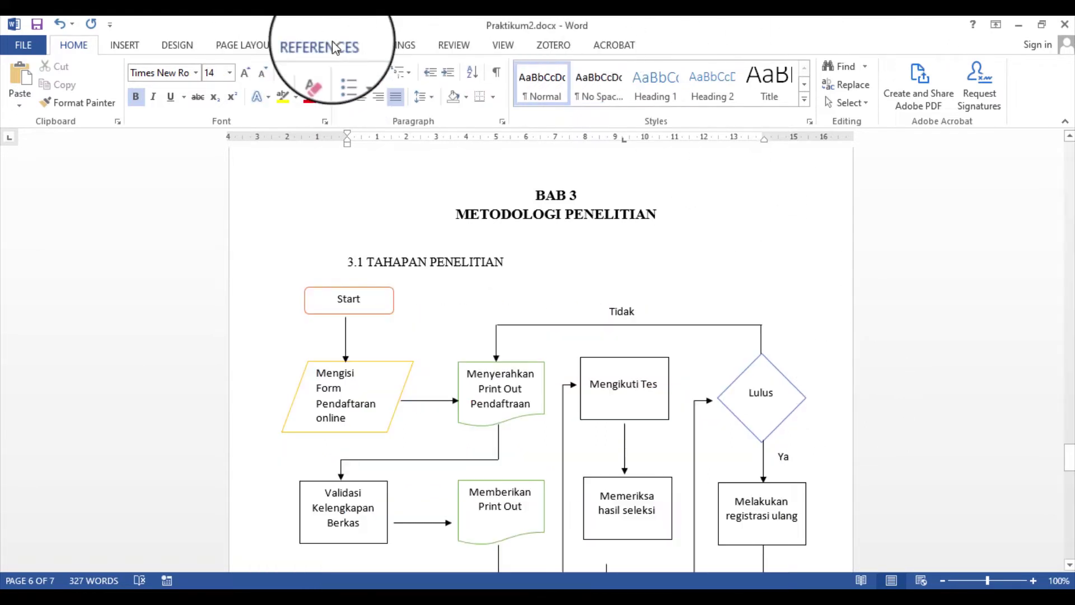
Review the References citation styles, leave APA selected, and bring the Notepad++ outline back on top
click(334, 47)
click(408, 85)
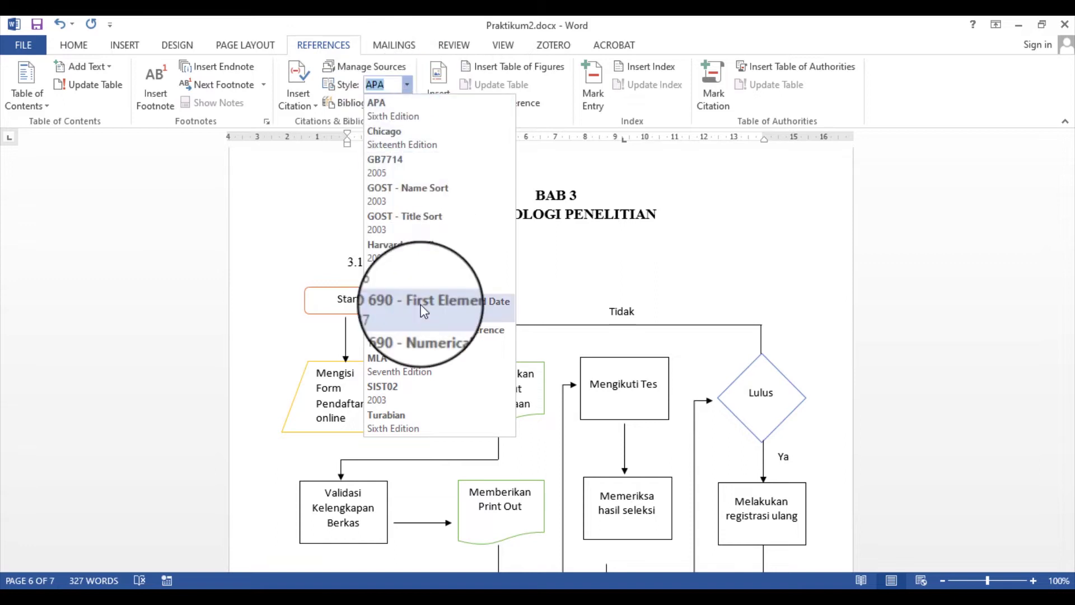
click(384, 92)
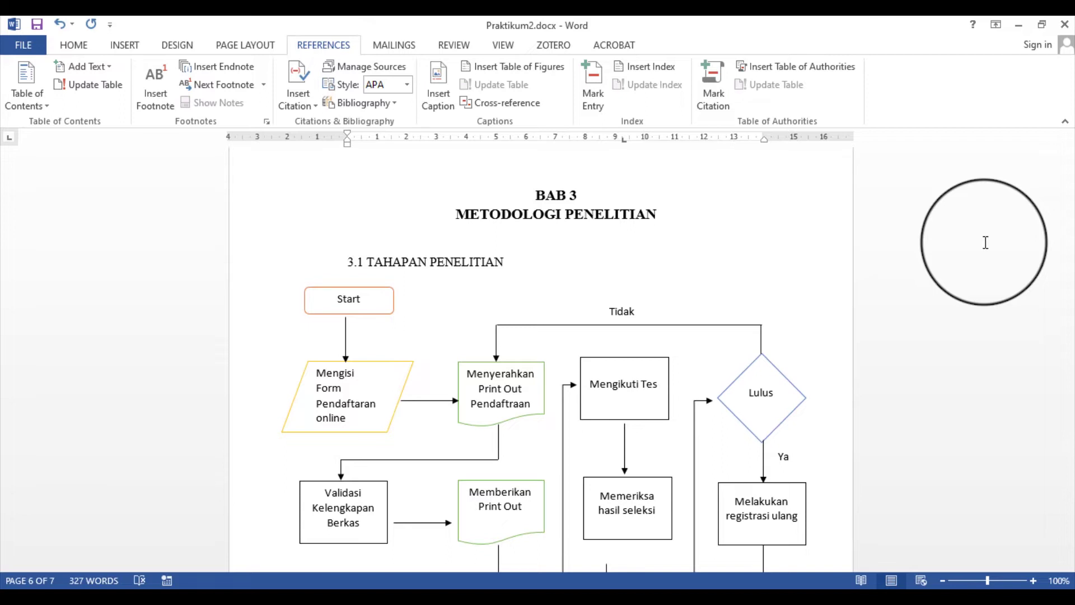
click(185, 604)
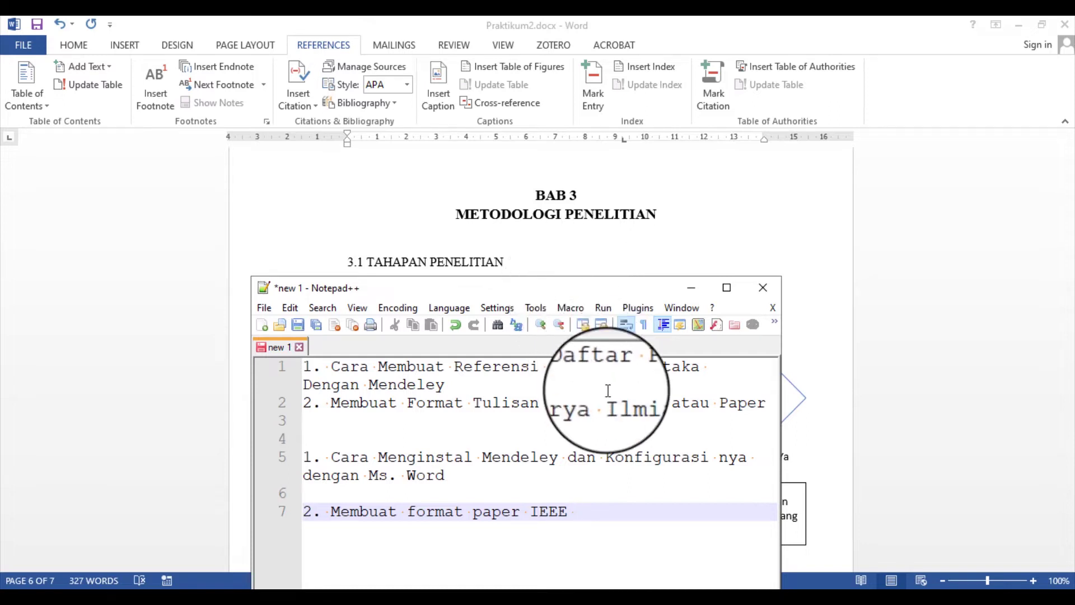
In Chrome, replace the calculus search with a Google search for 'mendeley'
click(453, 594)
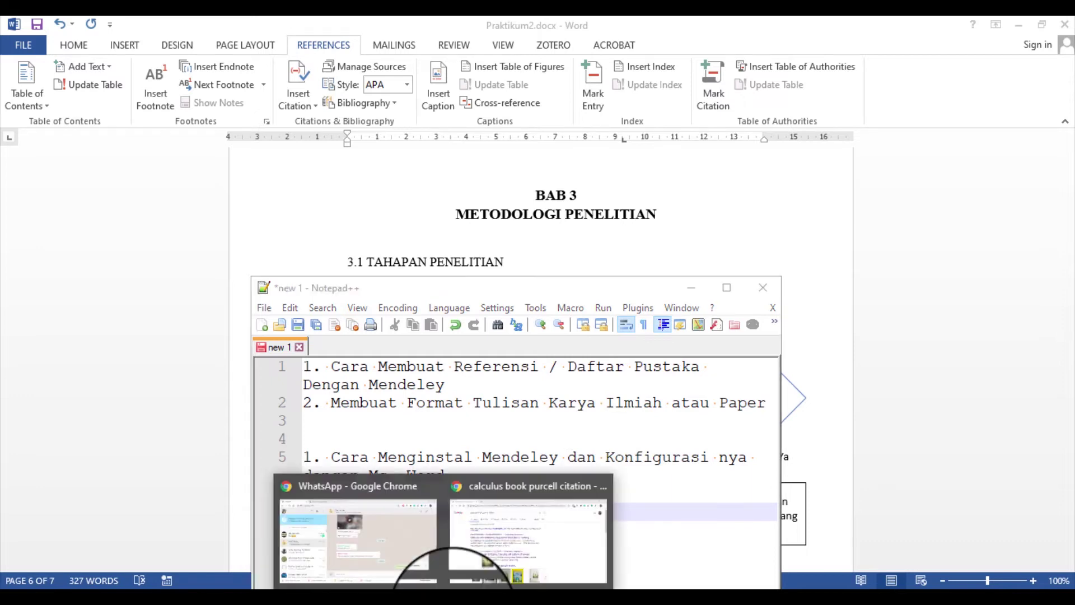
click(504, 526)
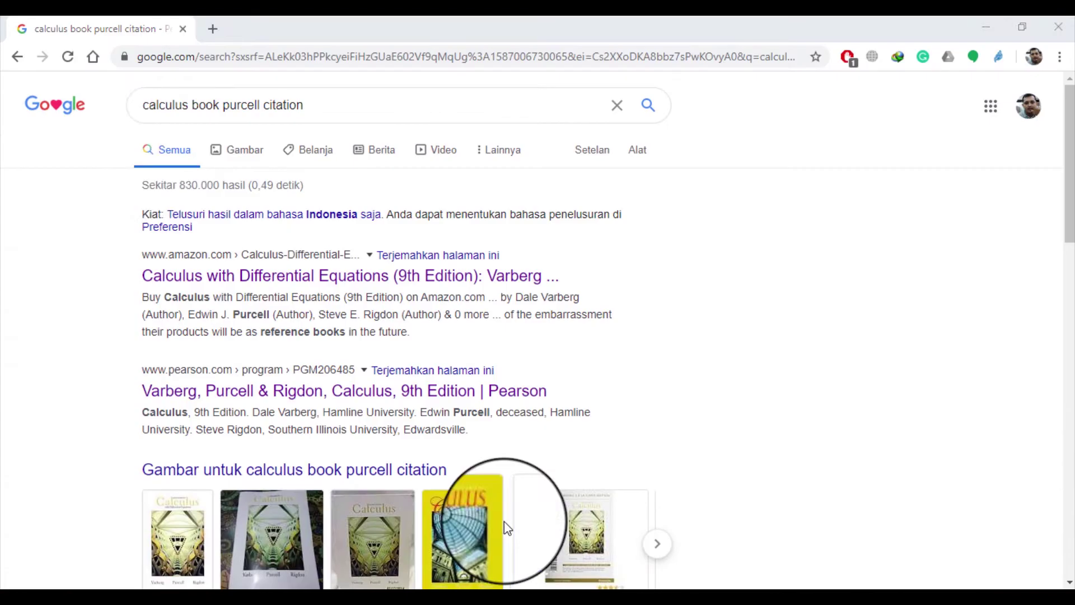
drag(314, 106, 141, 104)
click(93, 196)
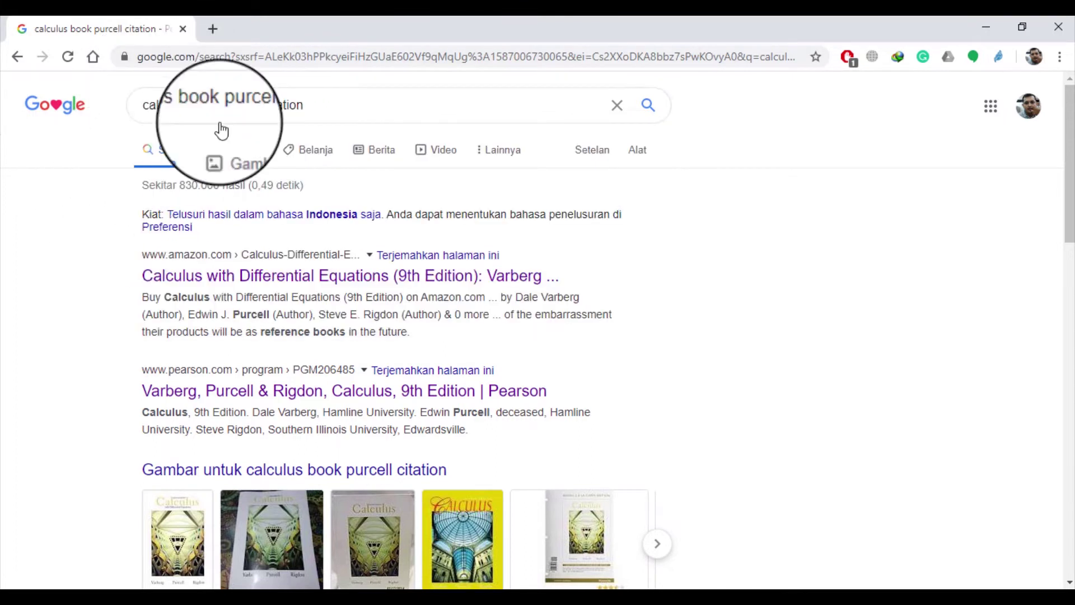
drag(322, 104, 90, 81)
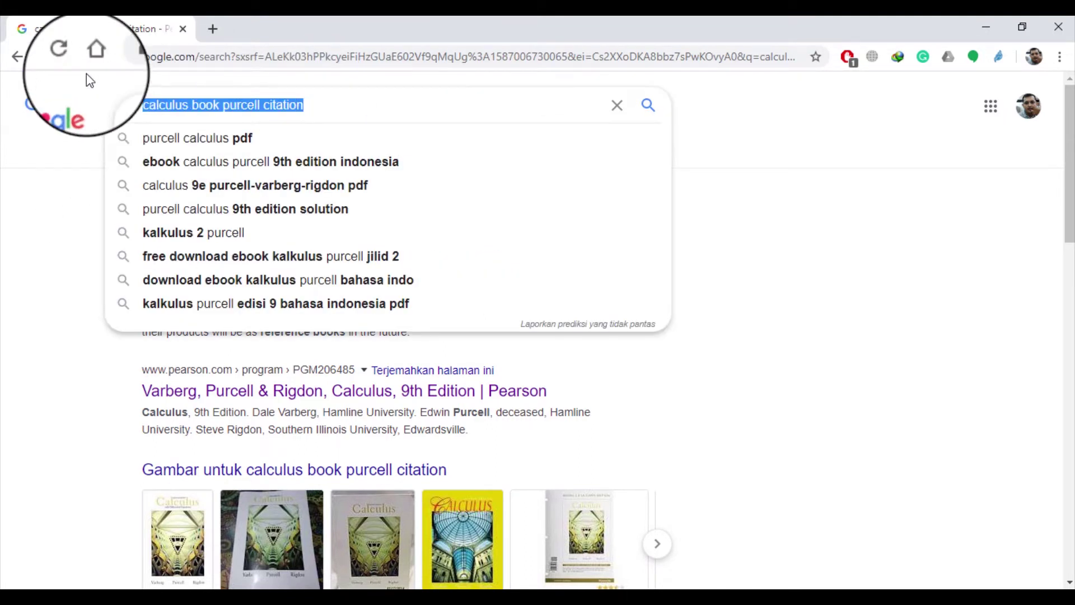
text(medel)
key(BackSpace)
key(BackSpace)
key(BackSpace)
text(ndeley)
key(Return)
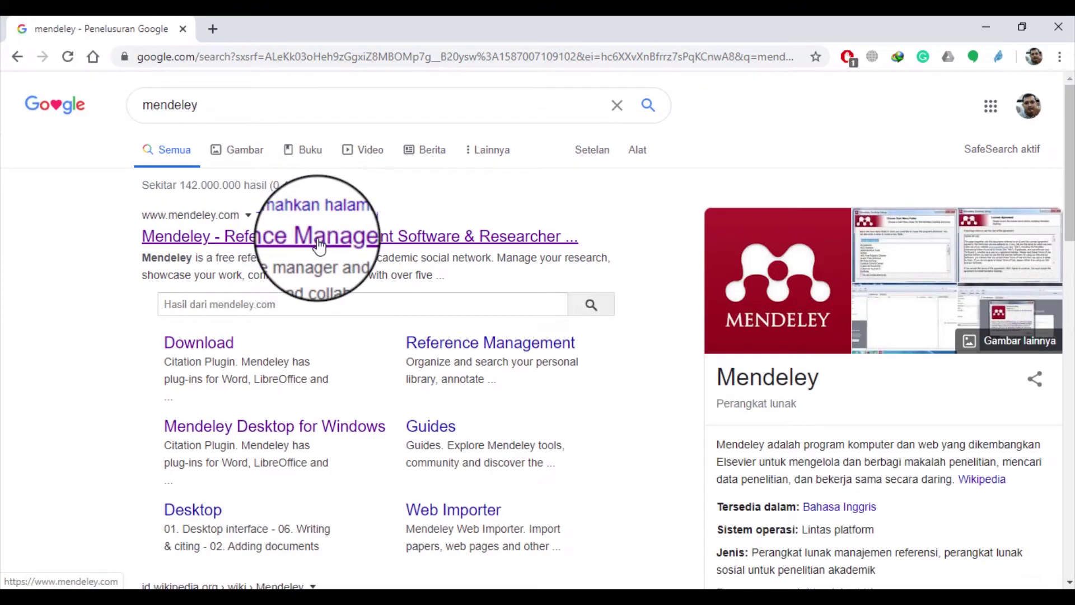
Open the mendeley.com result in a new tab and switch to it
click(296, 246)
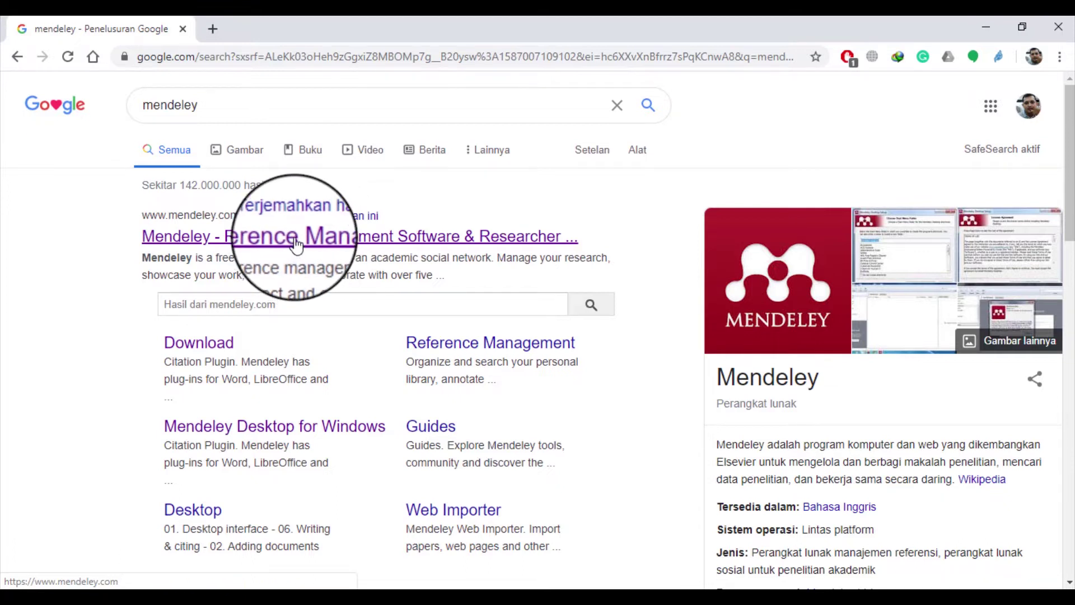
right_click(296, 246)
click(361, 252)
click(272, 28)
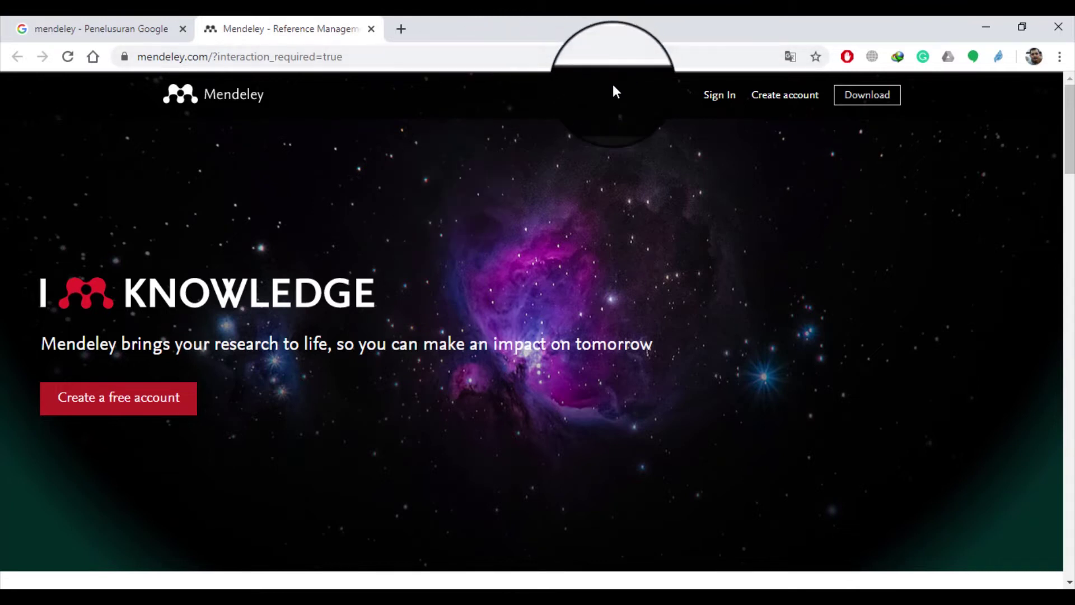
Go to the Download Mendeley Desktop for Windows page and scroll through its details
click(863, 105)
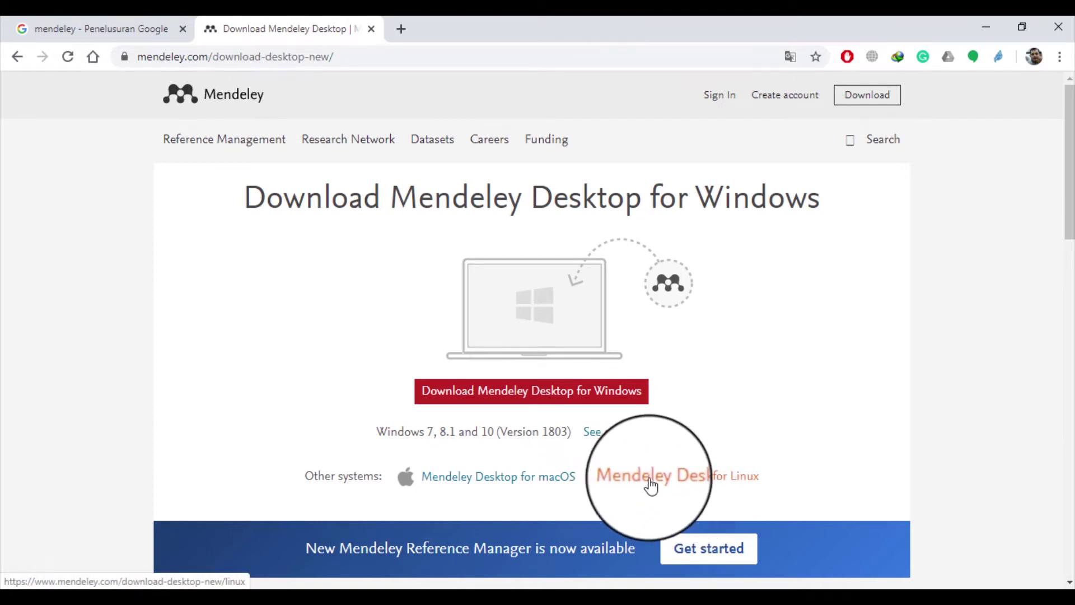
scroll(809, 456, down, 3)
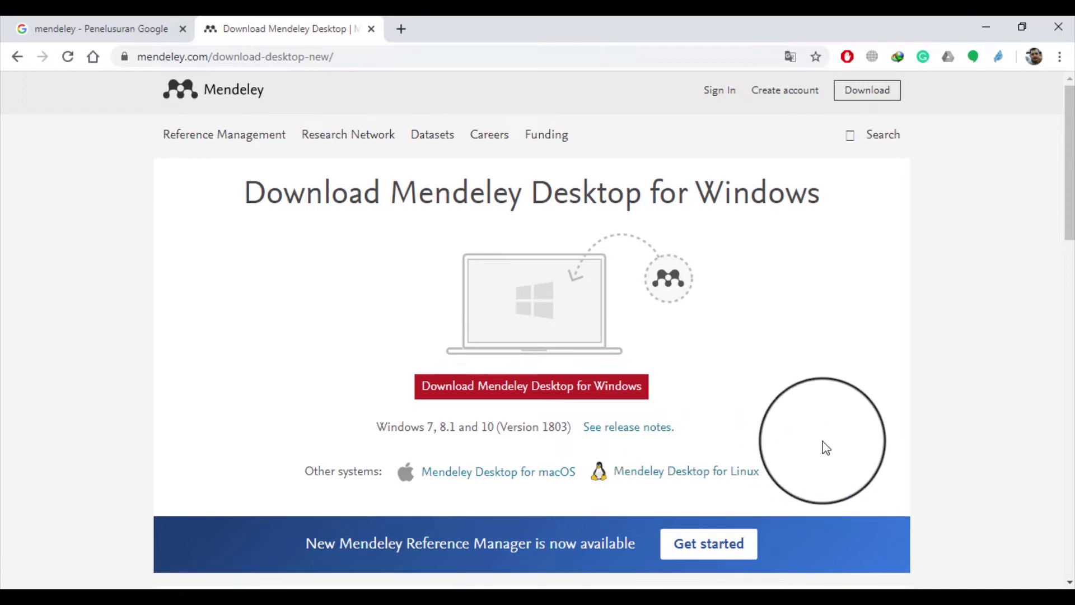
scroll(823, 447, up, 3)
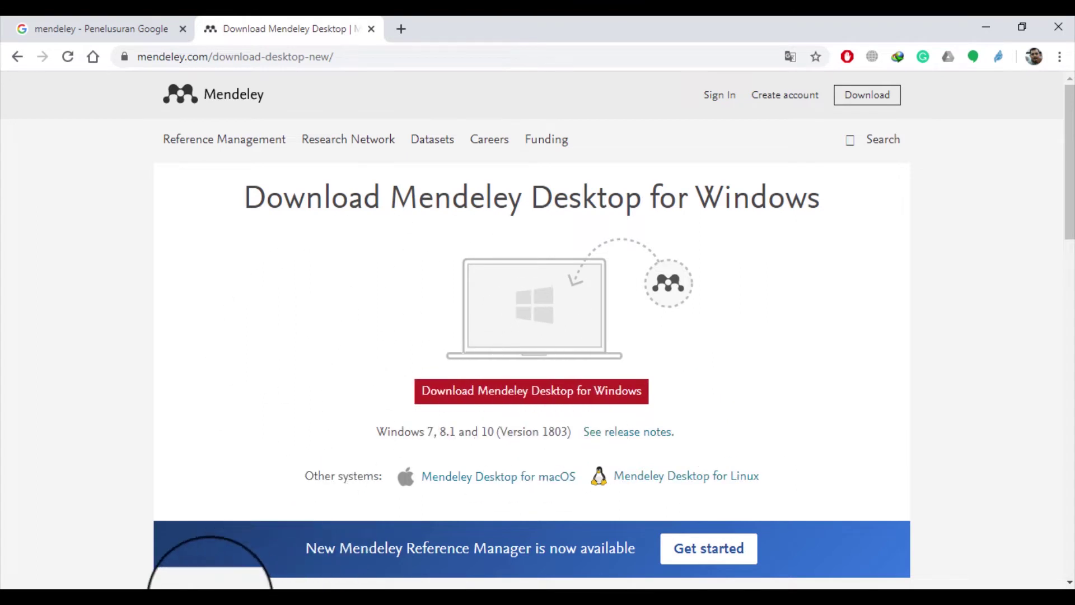
In File Explorer, open Data (D:) > Mendeley > Soft and select the Mendeley-Desktop-1.19.4-win32.exe installer
mouse_move(167, 596)
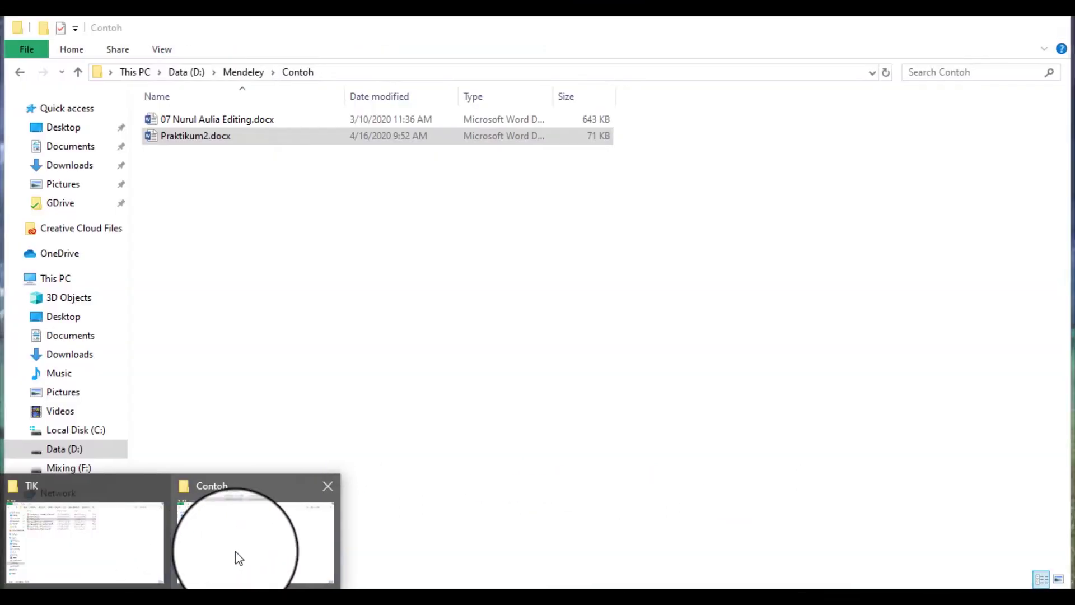
click(235, 551)
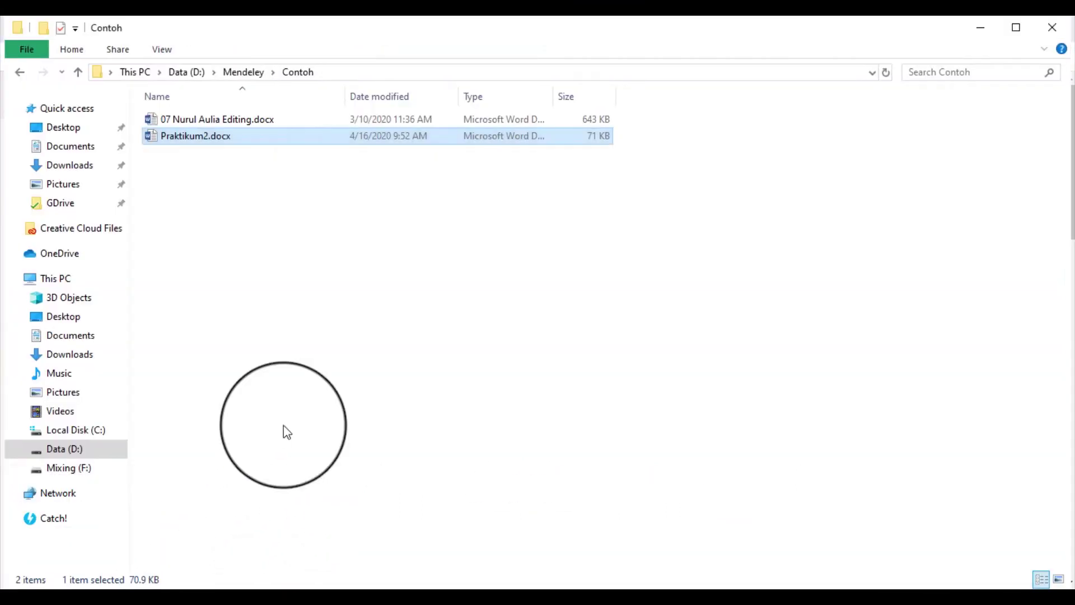
click(246, 72)
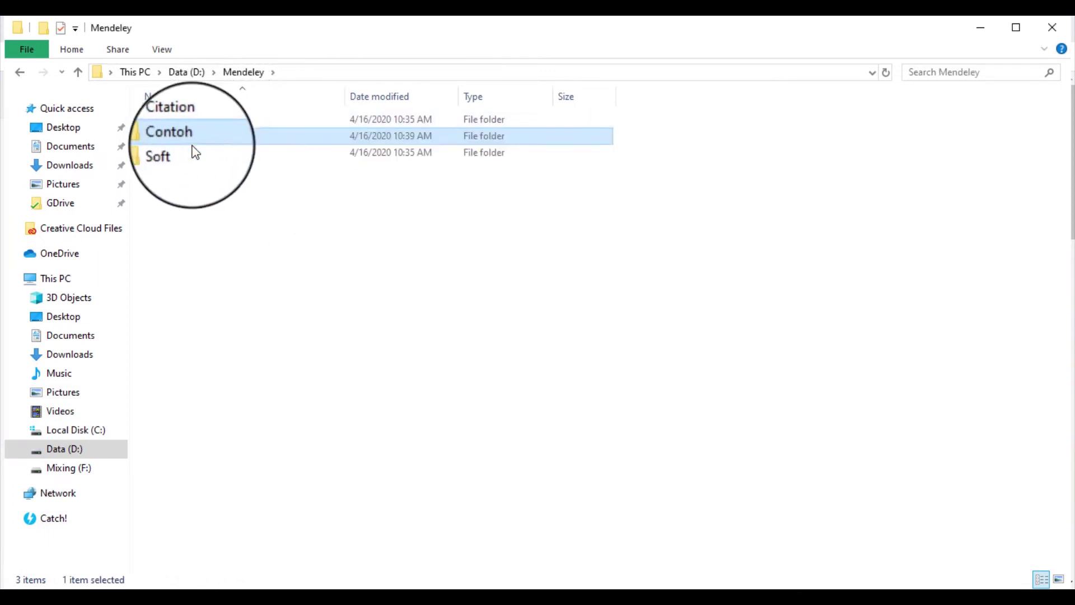
click(190, 150)
double_click(189, 150)
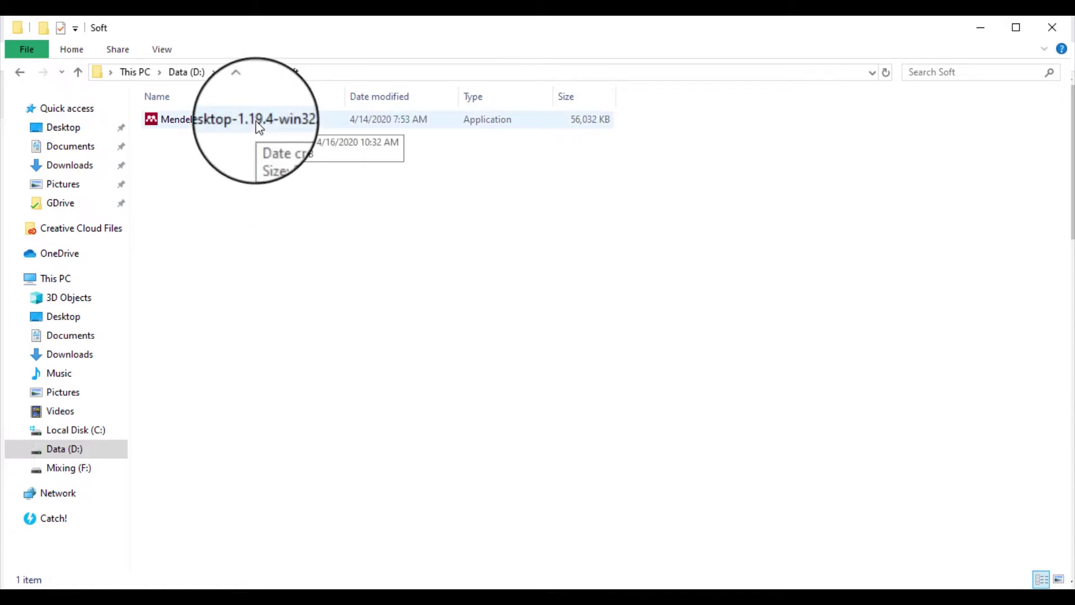
click(258, 127)
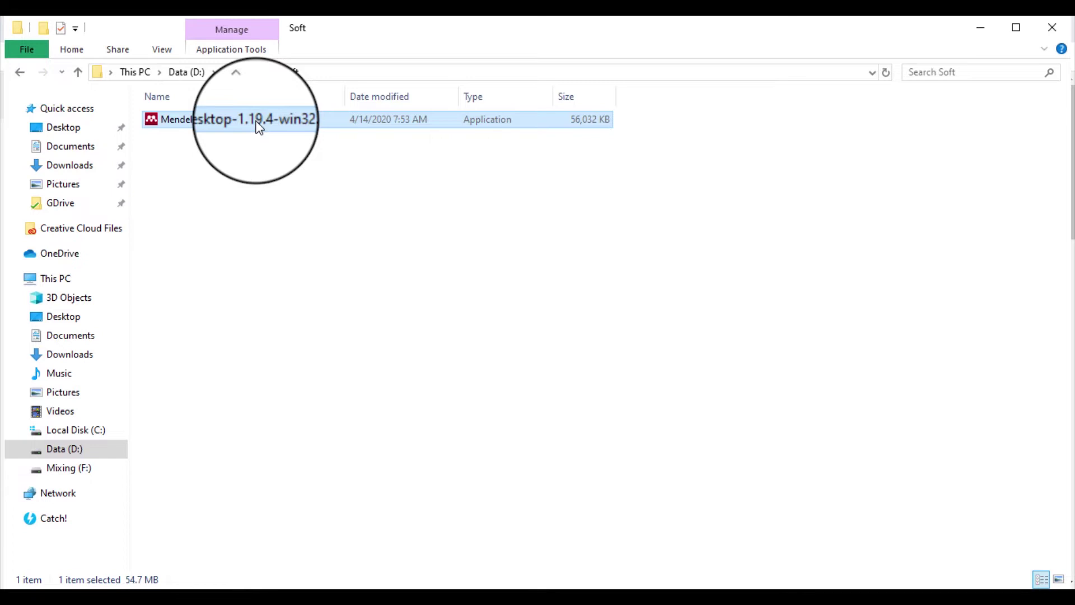
right_click(260, 127)
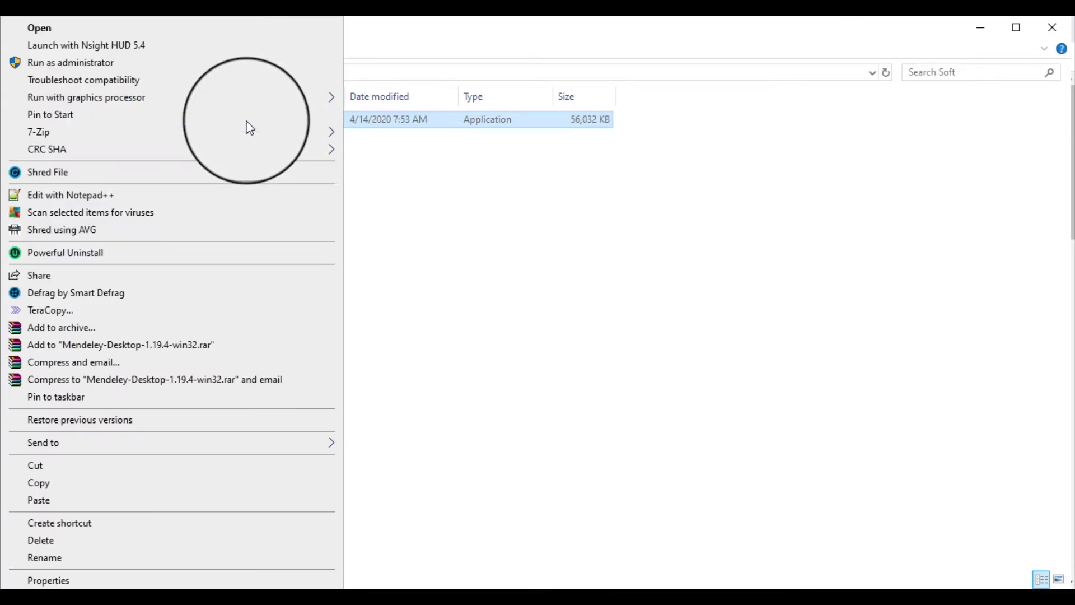
click(530, 303)
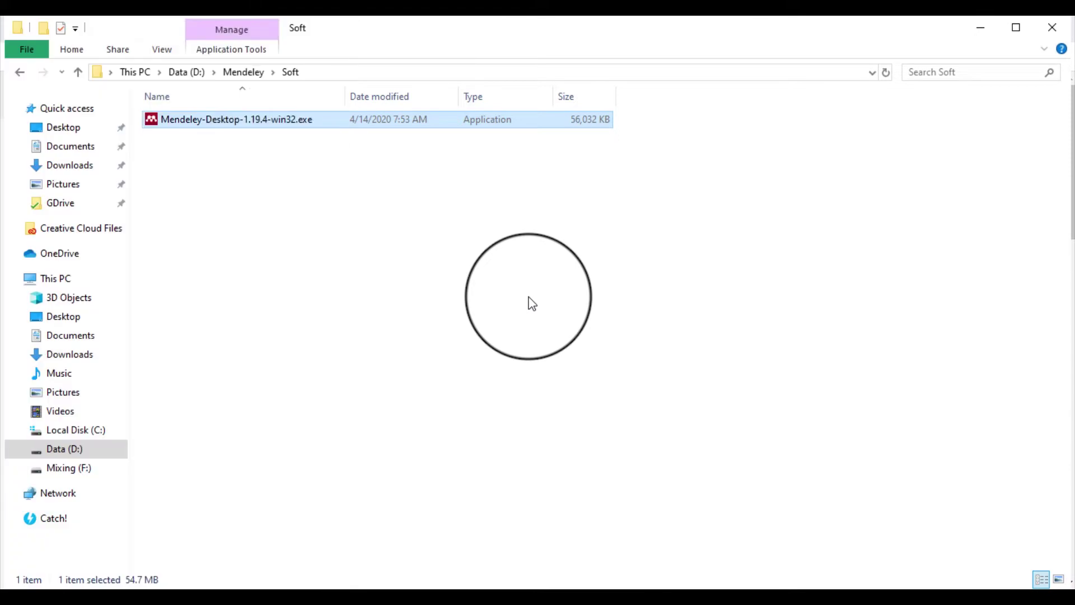
Run the installer, accept the licence and default location, keep Start Menu shortcuts, and install
double_click(260, 117)
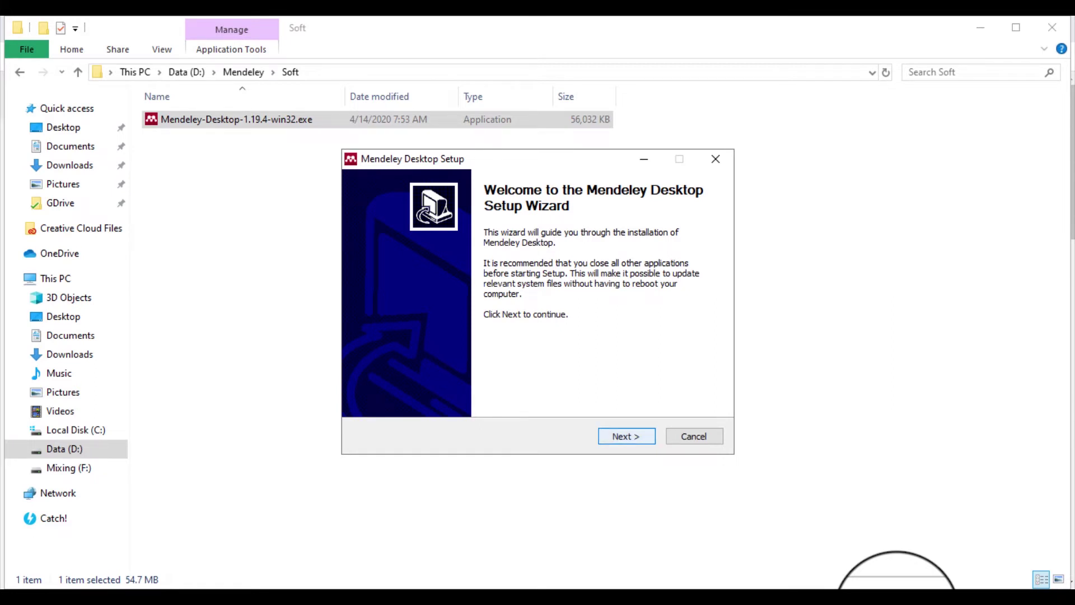
key(Return)
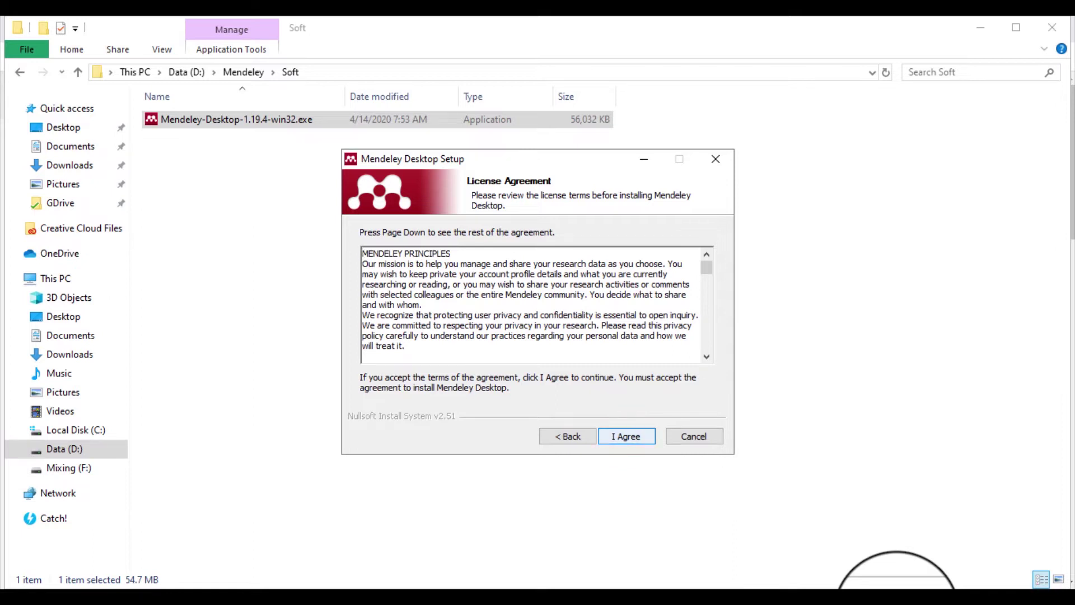
key(Return)
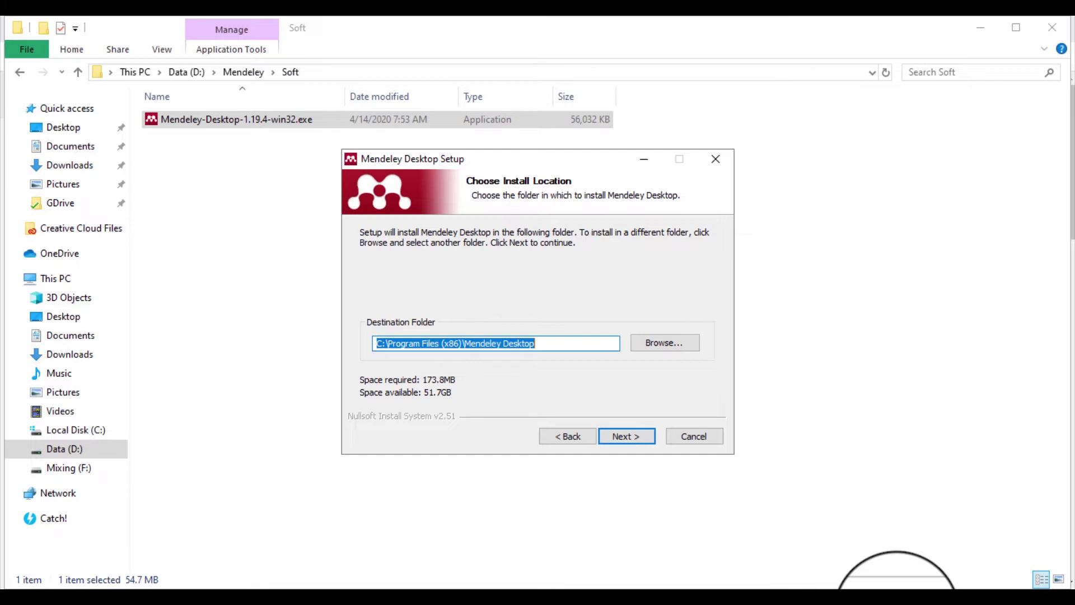
click(625, 436)
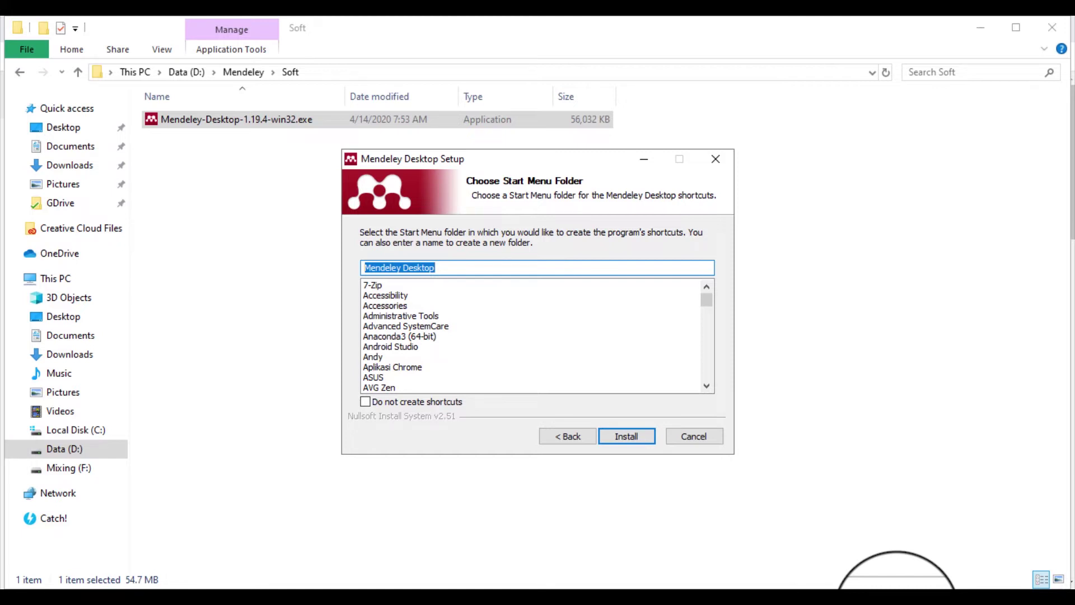
click(365, 401)
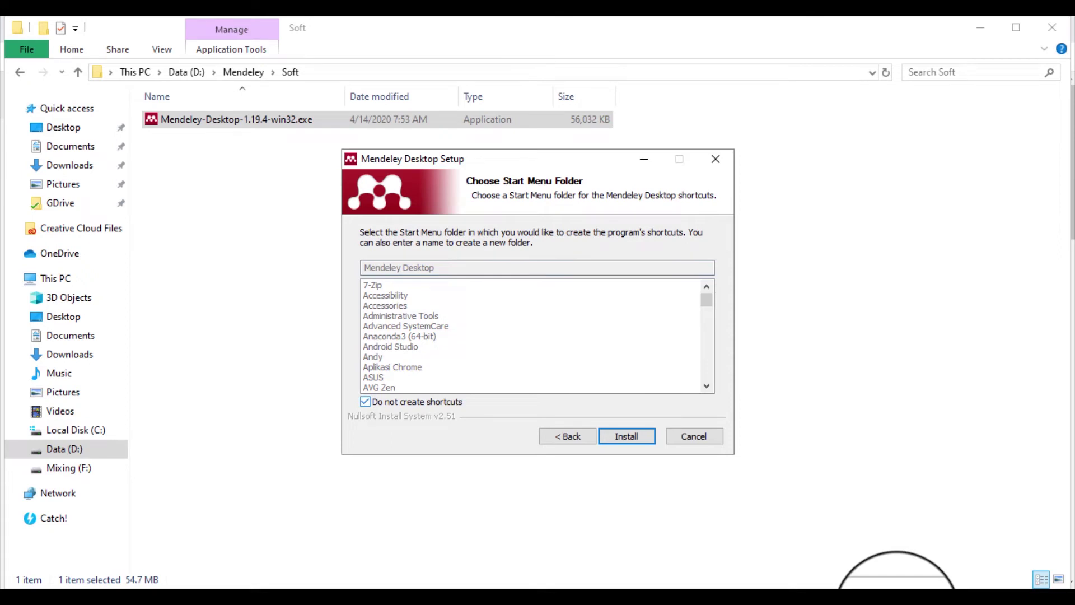
click(365, 402)
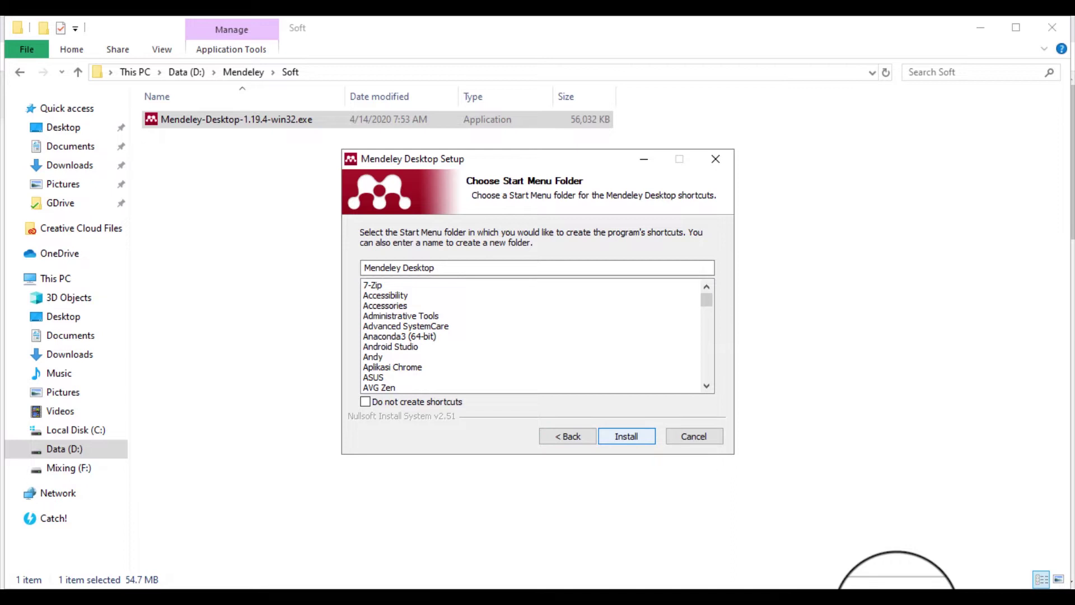
click(626, 436)
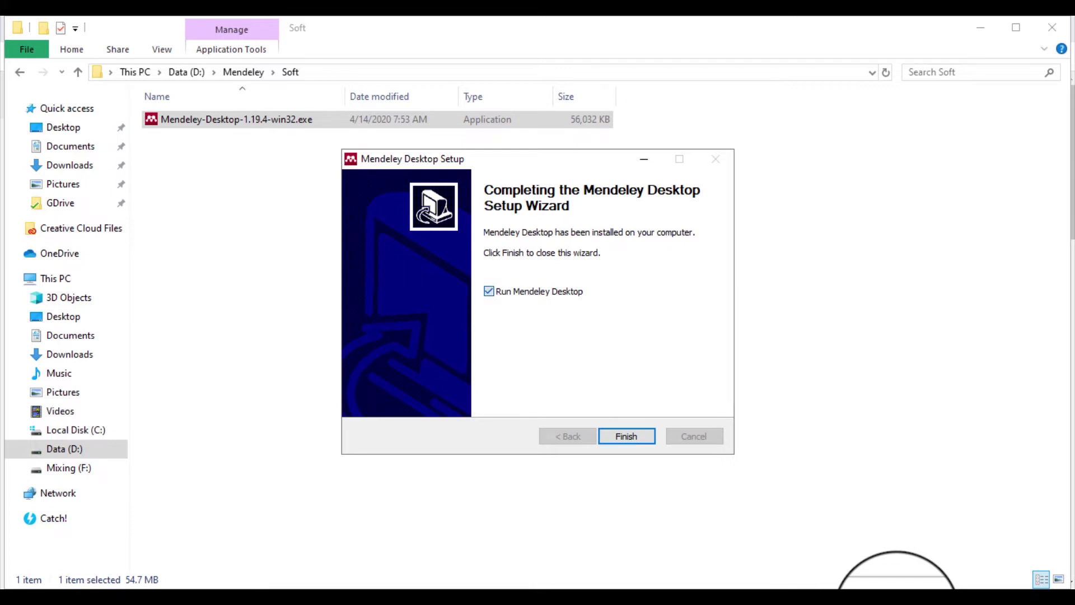
Finish the setup wizard with 'Run Mendeley Desktop' left checked
click(489, 291)
click(489, 291)
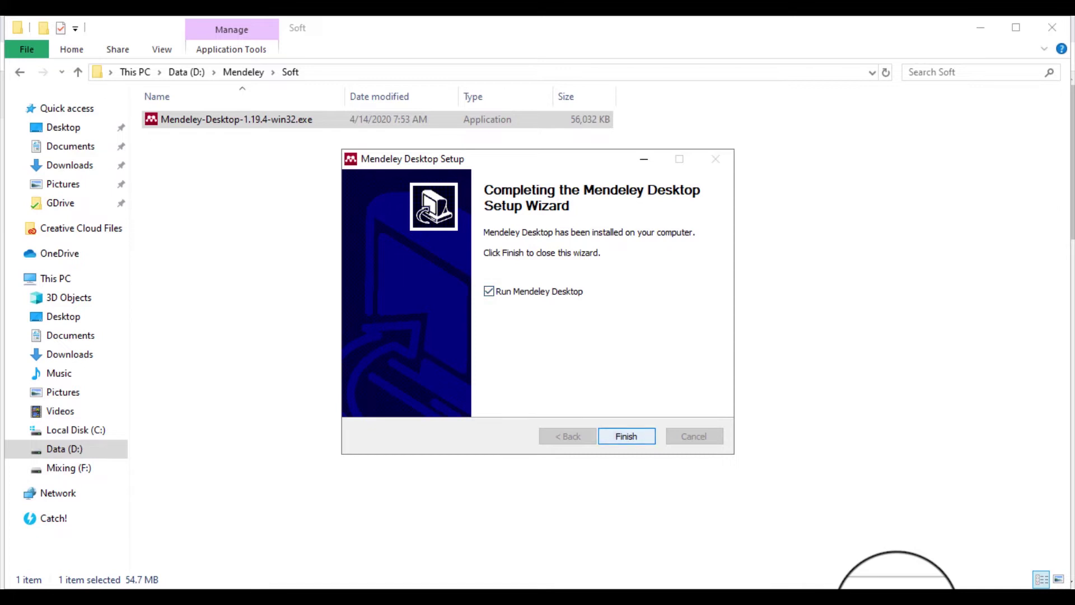
click(626, 436)
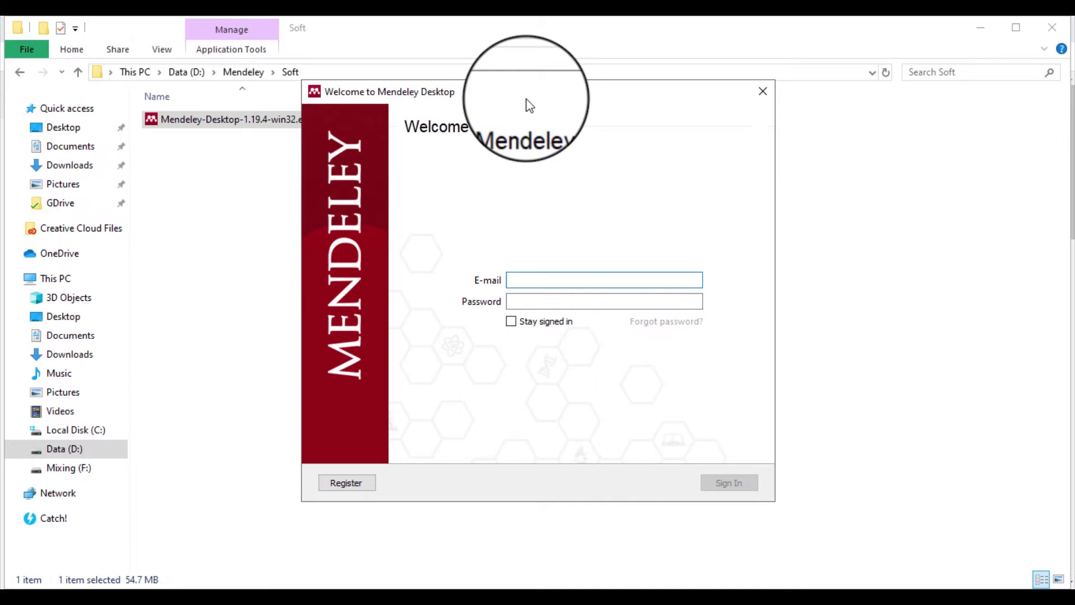
Choose Register in the Welcome to Mendeley Desktop window to create a new account
click(356, 488)
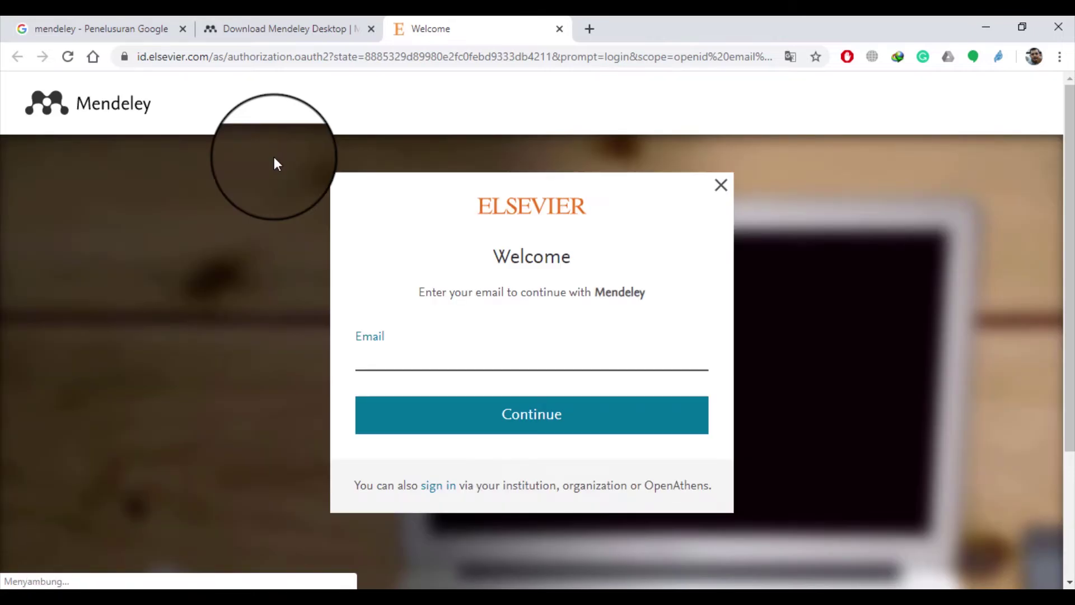
Check the Chrome tabs, then use Create account on the Mendeley download page
click(313, 30)
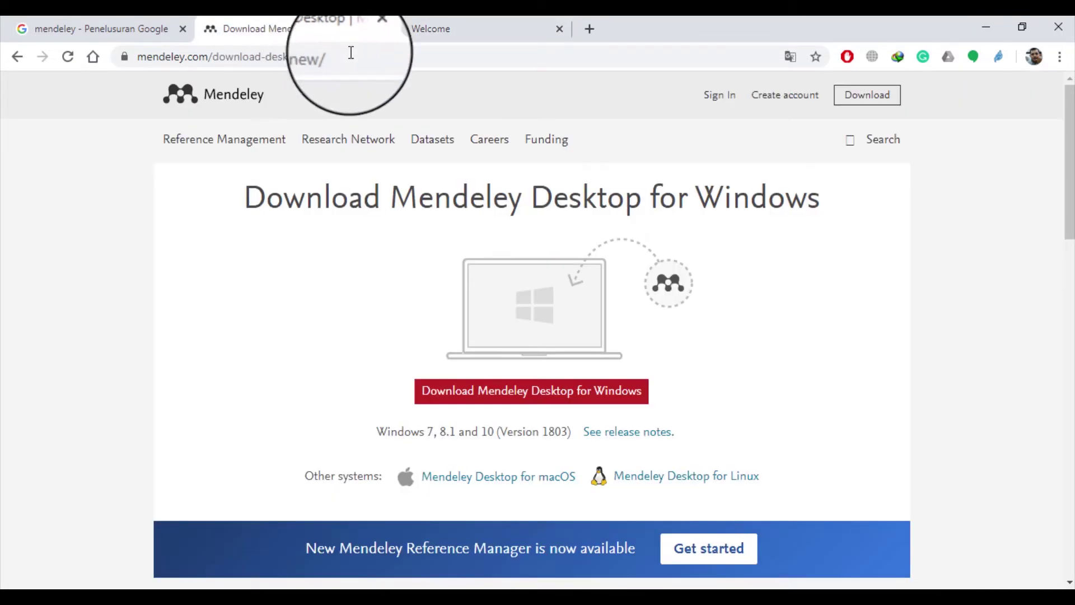
click(466, 28)
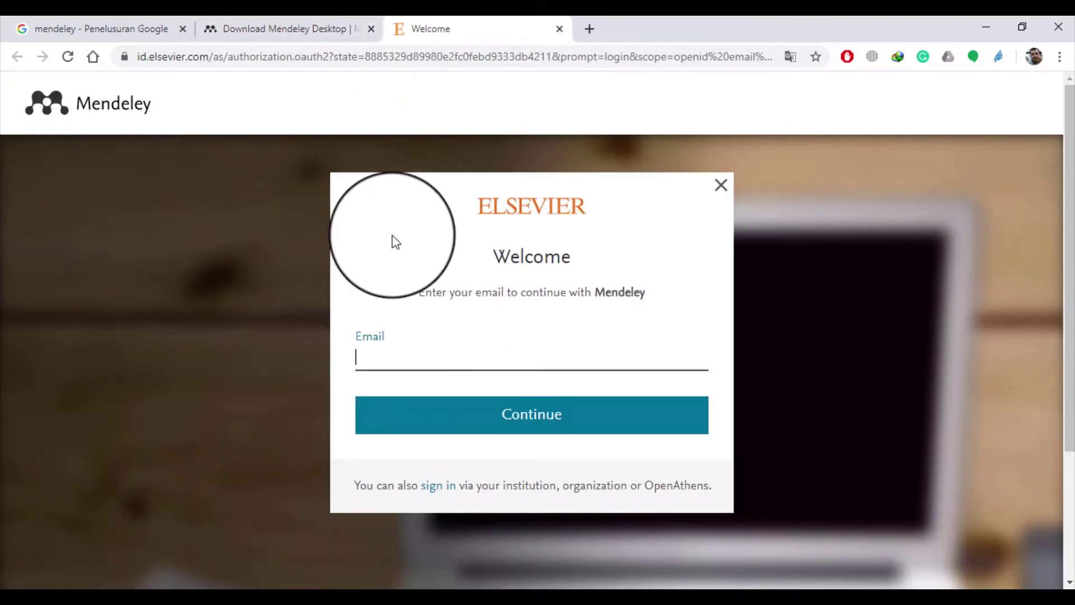
click(270, 22)
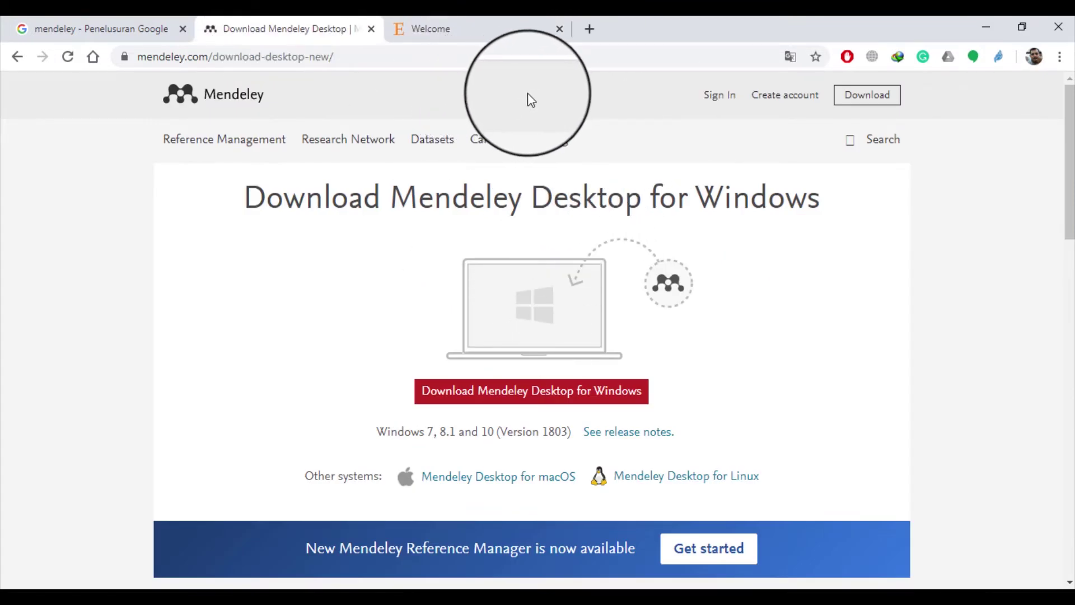
click(776, 104)
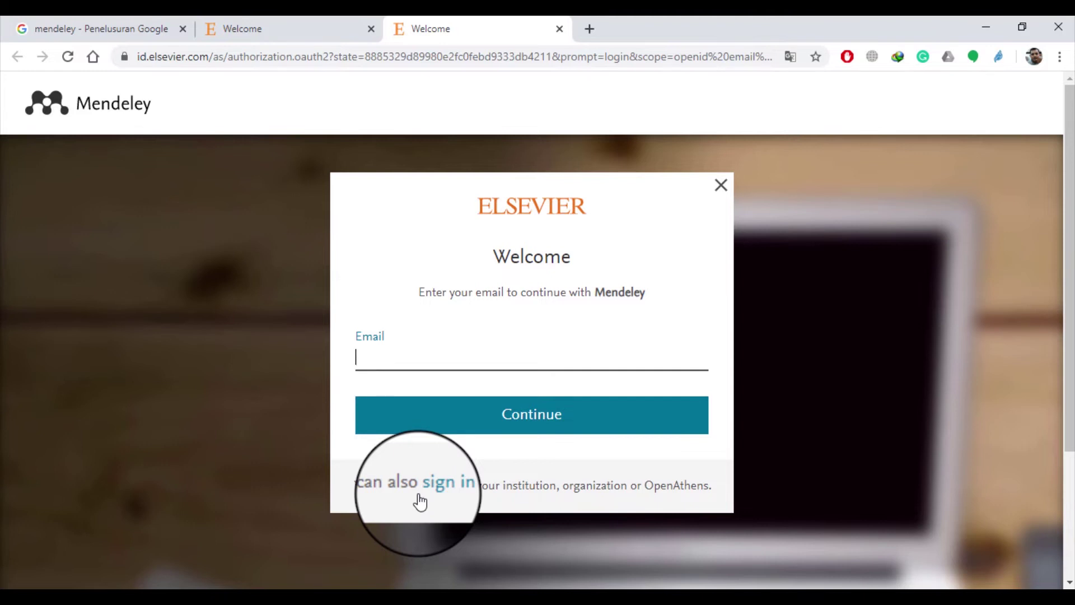
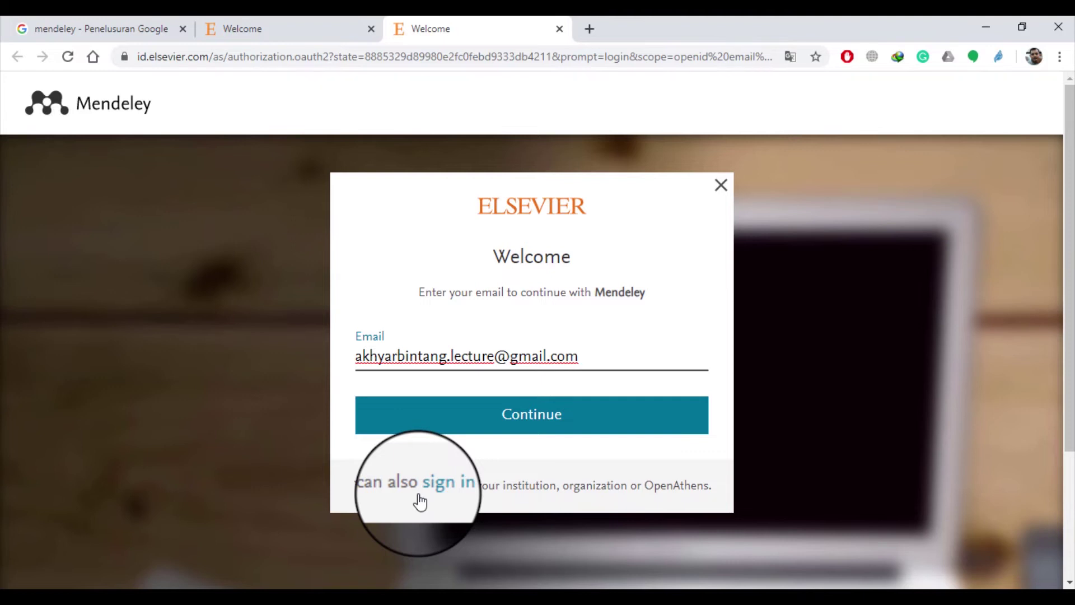
Enter the account e-mail address on the Elsevier Welcome page and continue
key(Return)
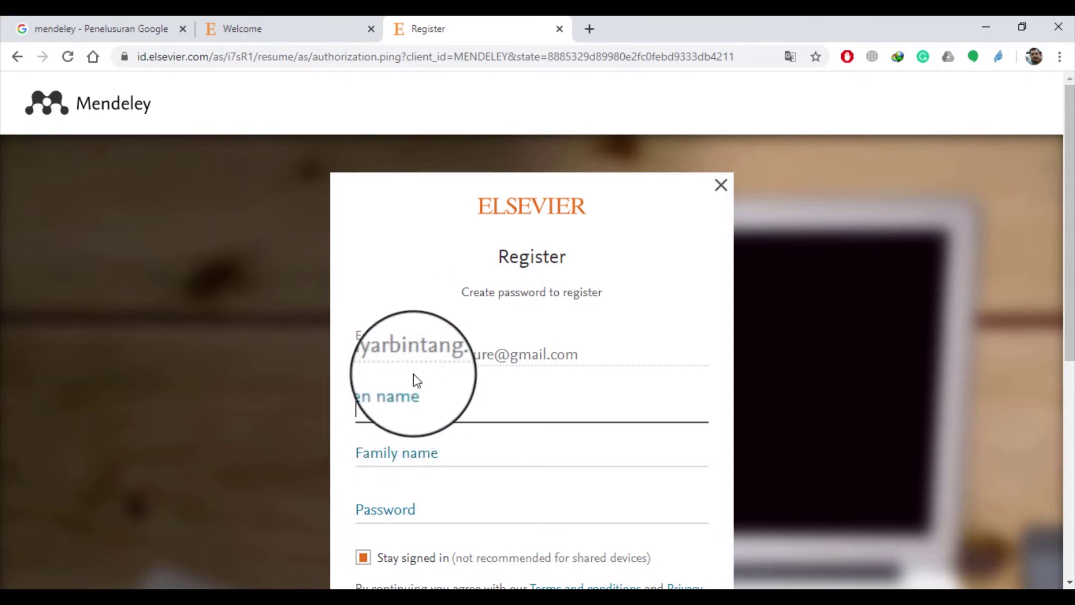
scroll(421, 386, down, 2)
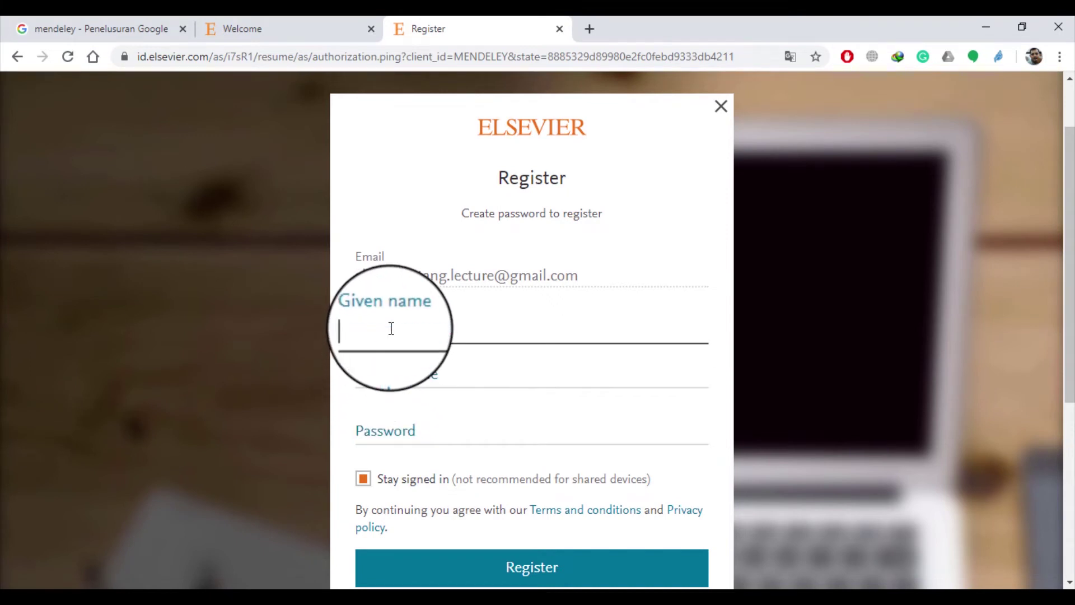
click(394, 372)
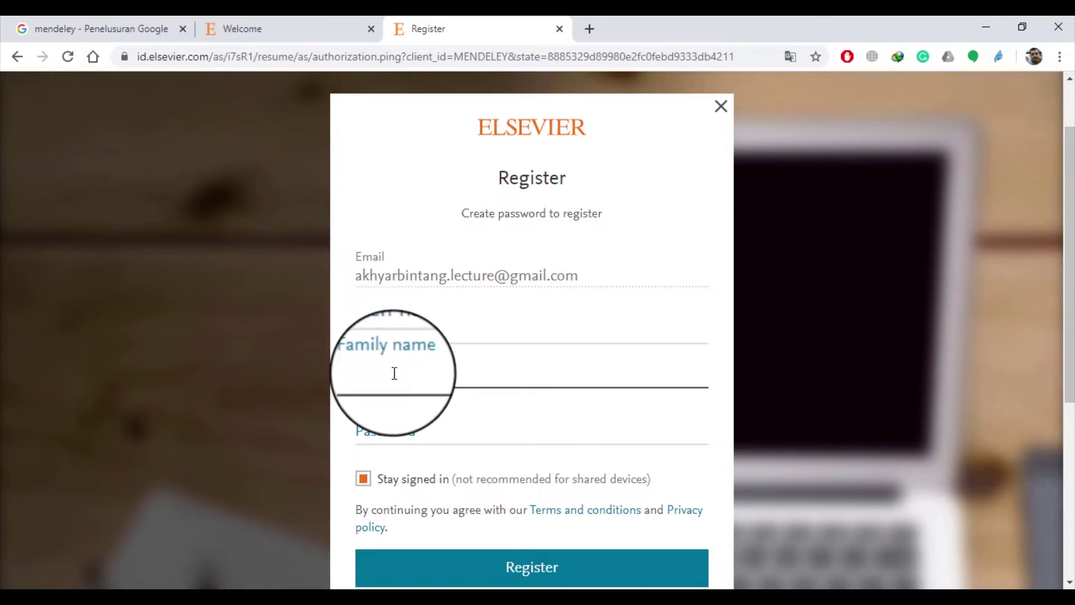
click(406, 333)
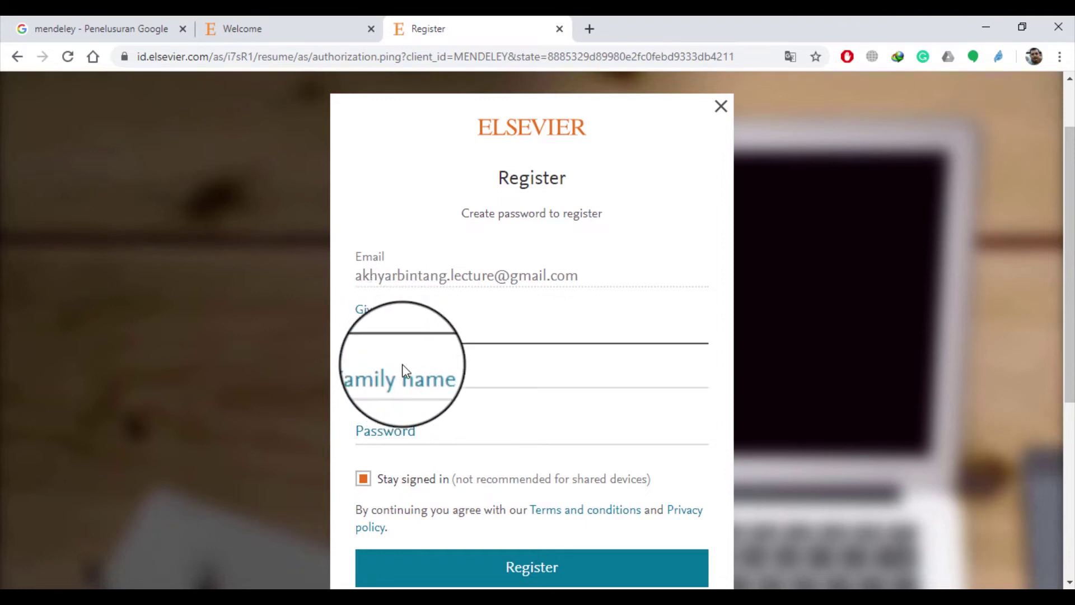
click(406, 354)
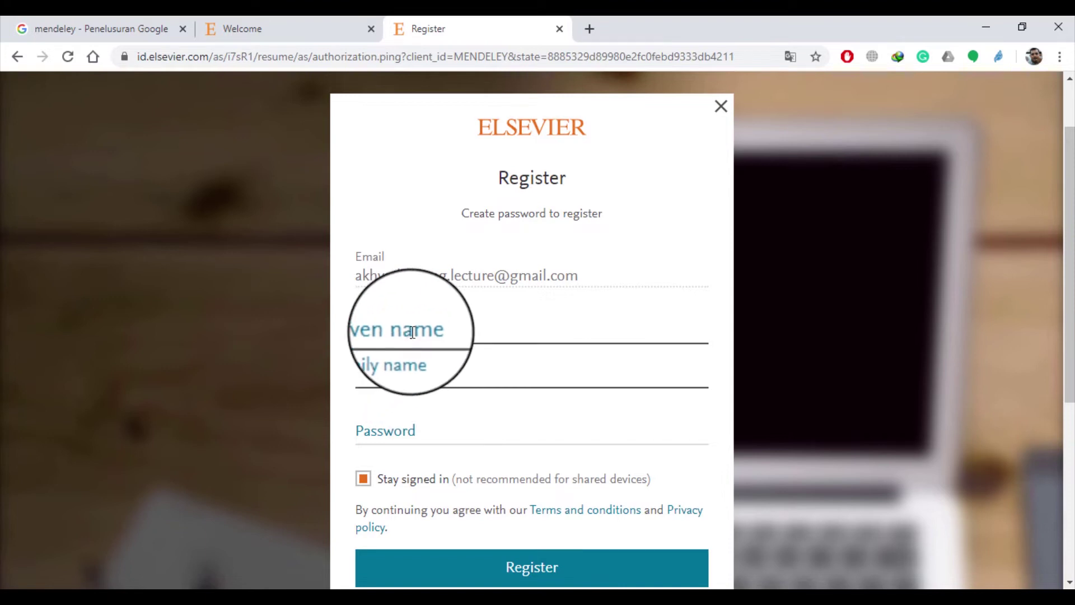
click(414, 328)
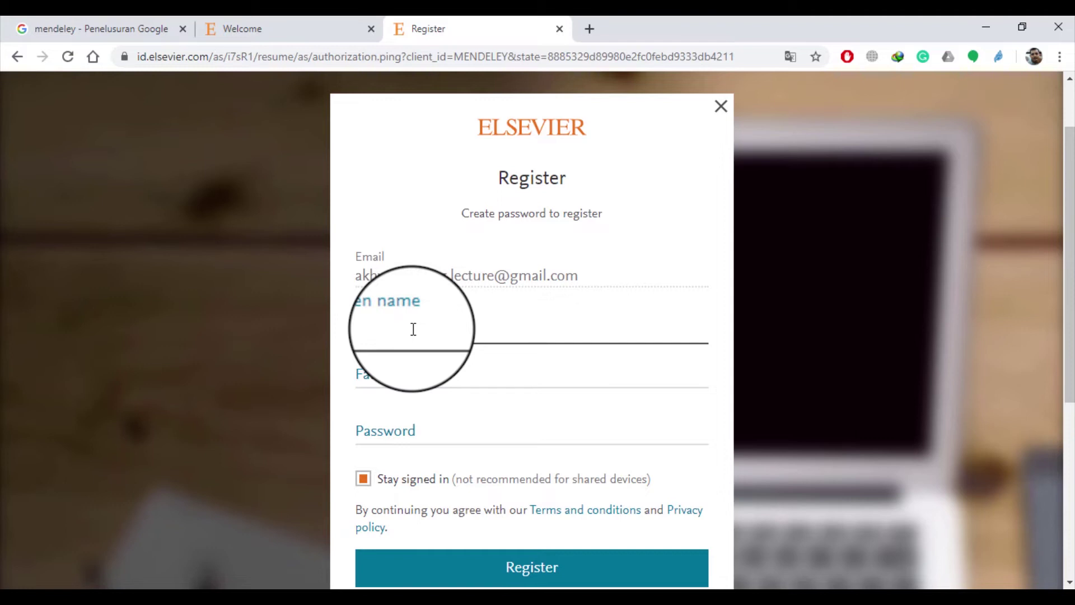
click(393, 361)
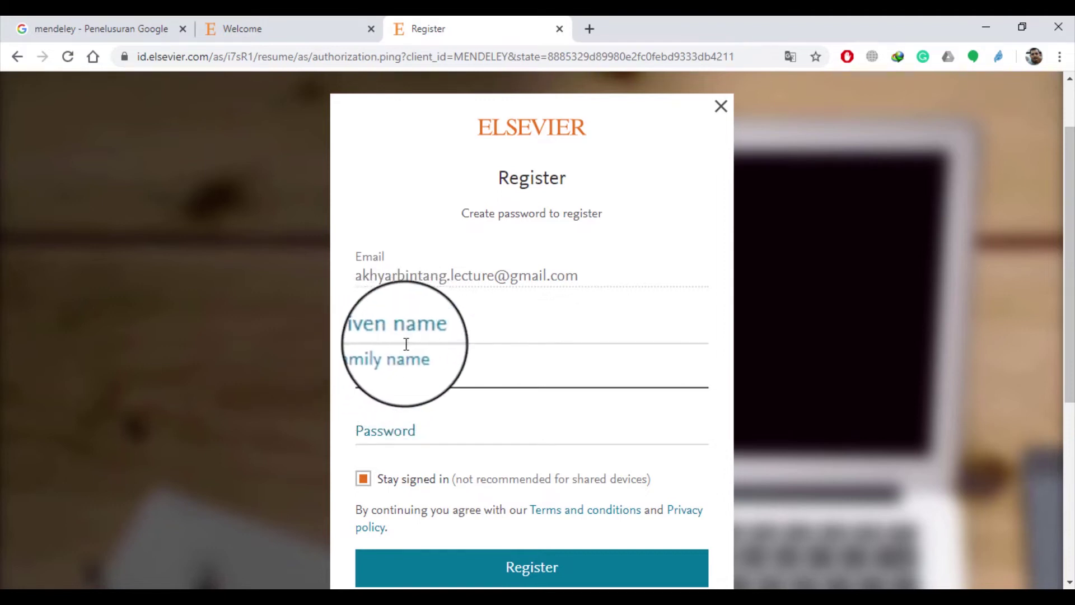
click(394, 411)
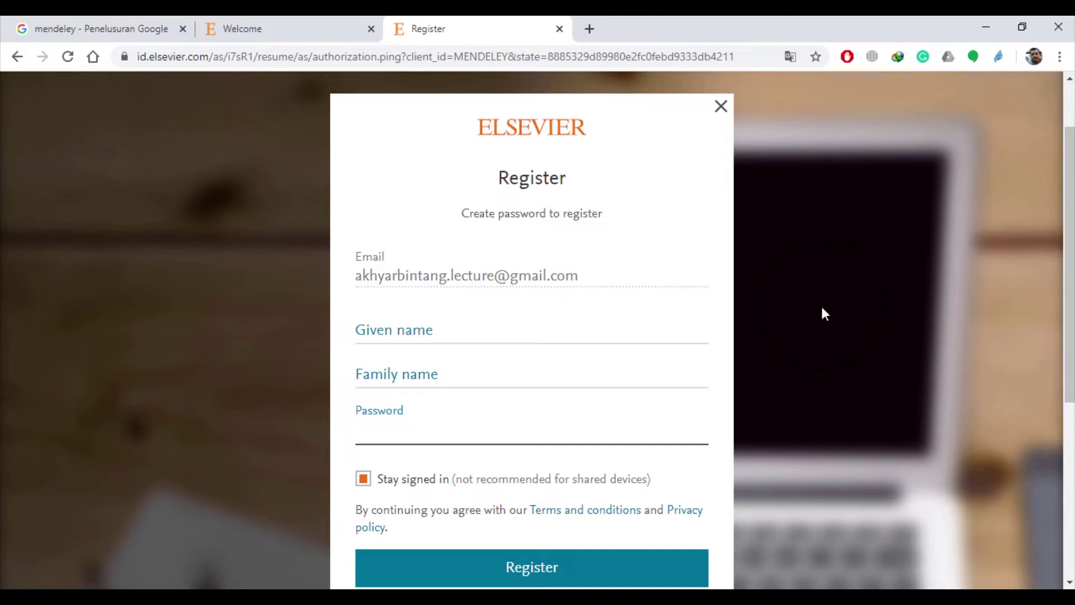
scroll(821, 312, down, 4)
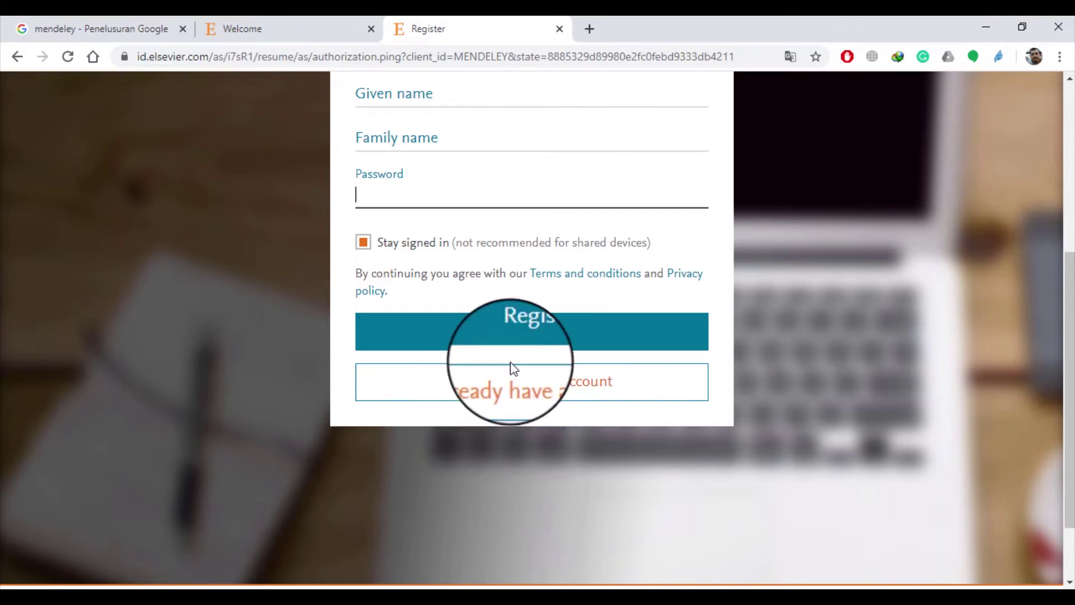
scroll(507, 364, up, 4)
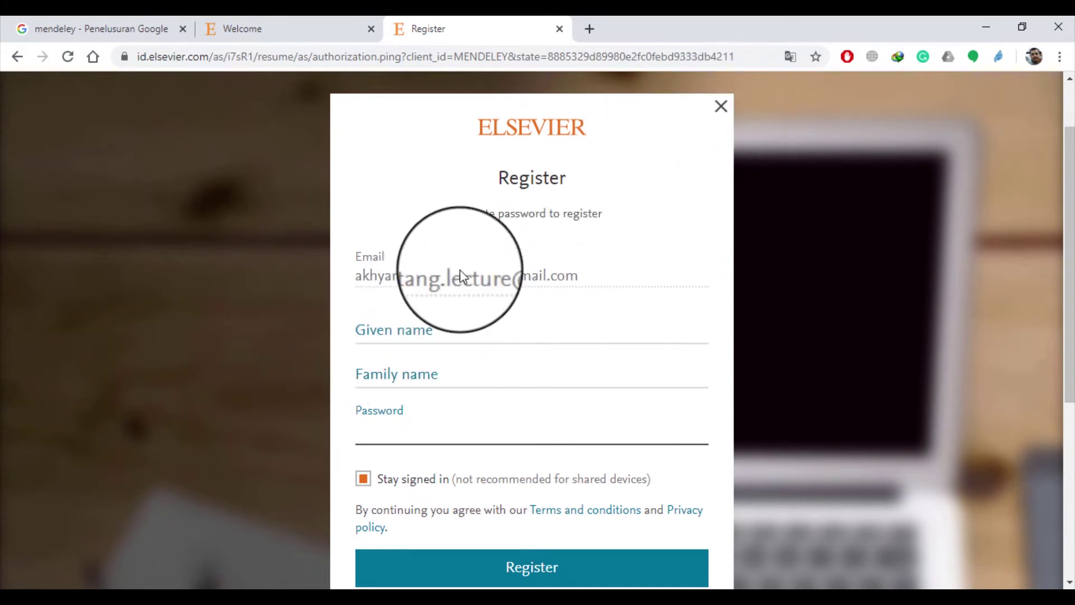
scroll(442, 386, down, 3)
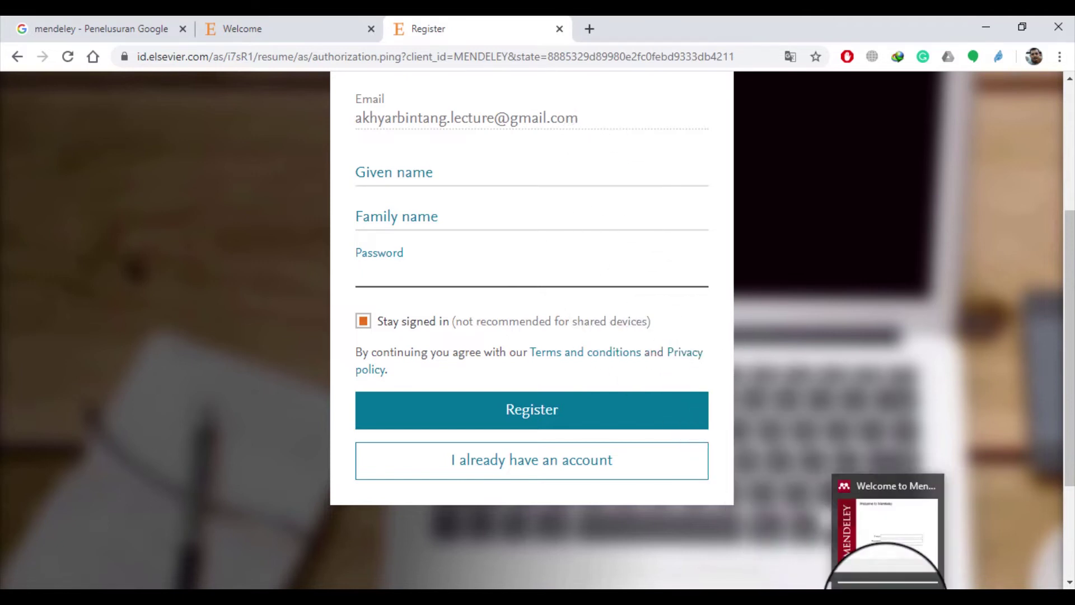
Sign in to Mendeley Desktop with the account's e-mail and password
click(885, 579)
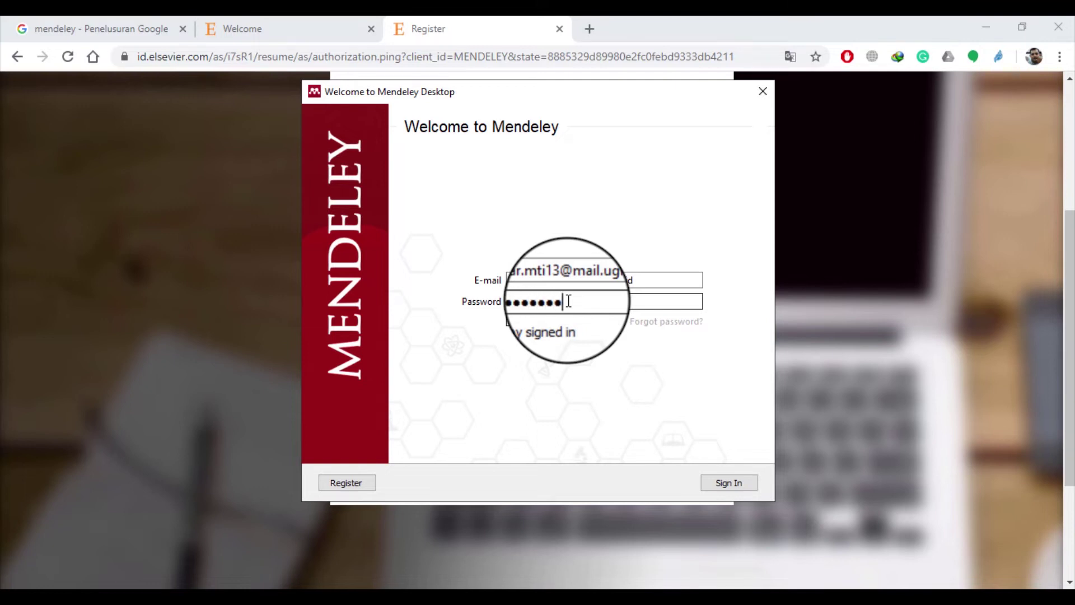
click(728, 483)
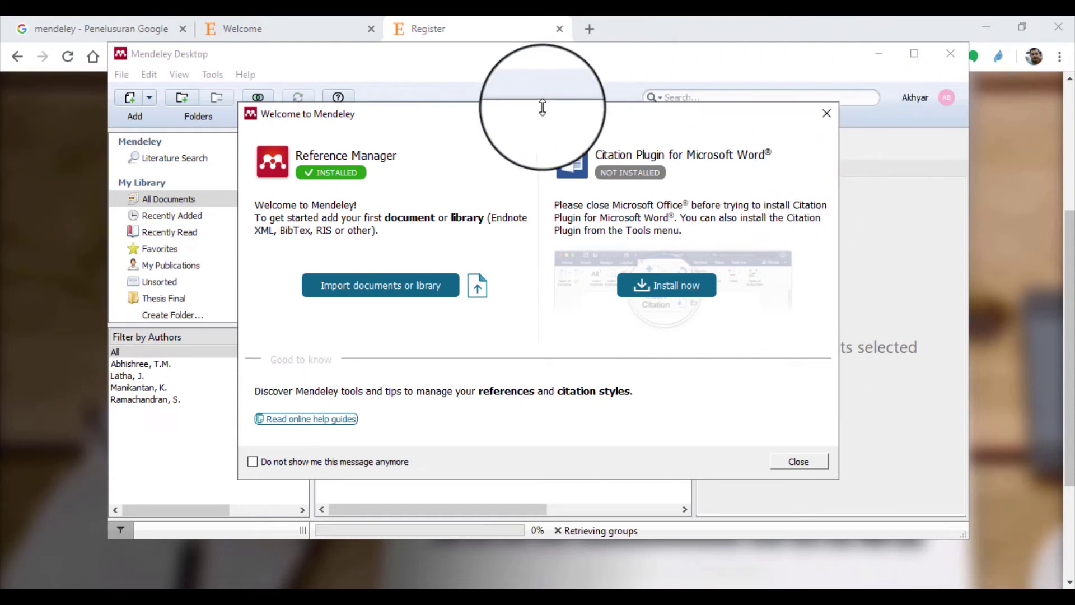
Move the Mendeley welcome dialog aside and bring Mendeley Desktop back in front of Word
mouse_move(504, 120)
mouse_down()
mouse_move(563, 144)
mouse_move(543, 185)
mouse_move(509, 345)
mouse_move(513, 127)
mouse_move(549, 135)
mouse_move(514, 120)
mouse_up()
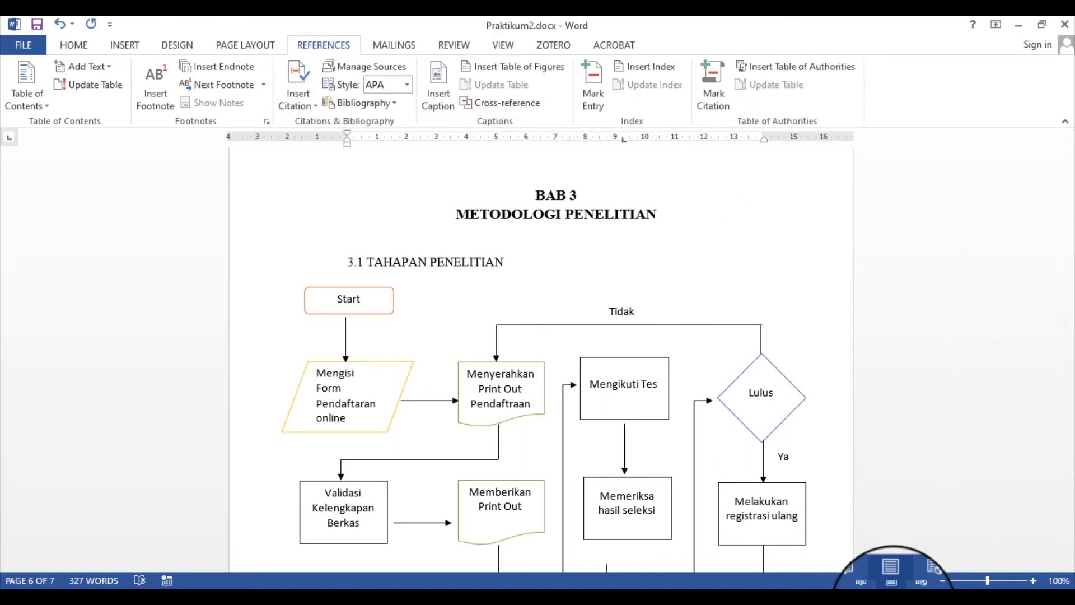
click(895, 603)
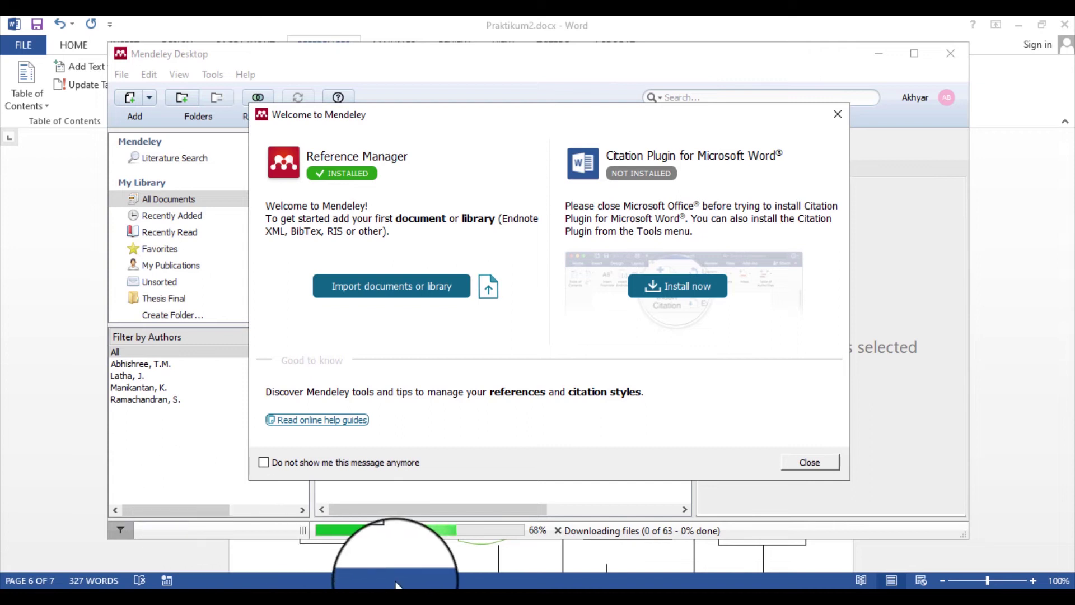
Close Word, saving the changes to Praktikum2.docx
click(395, 560)
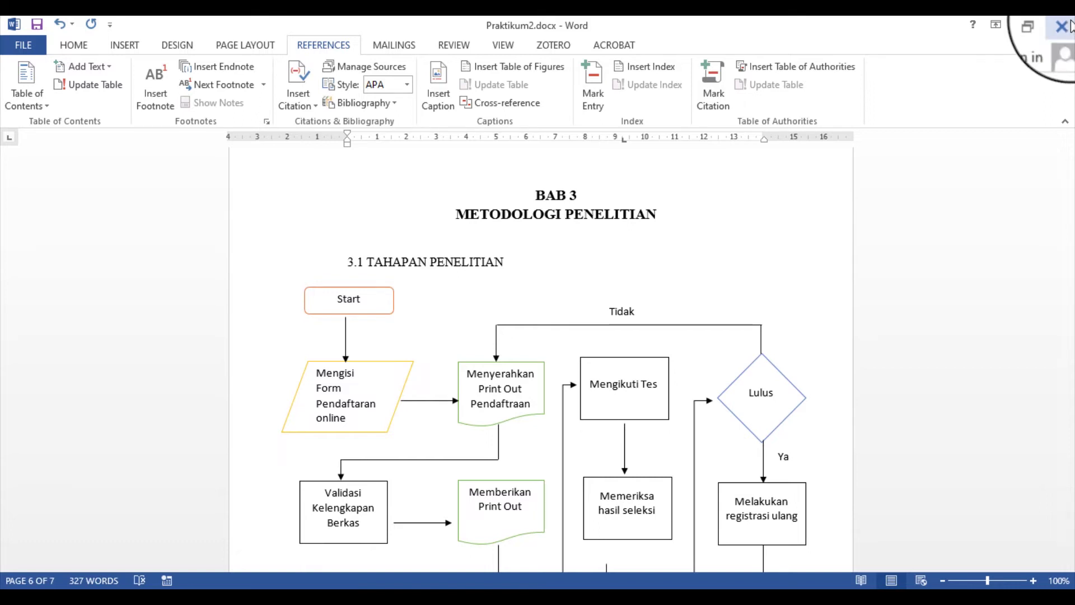
click(1069, 26)
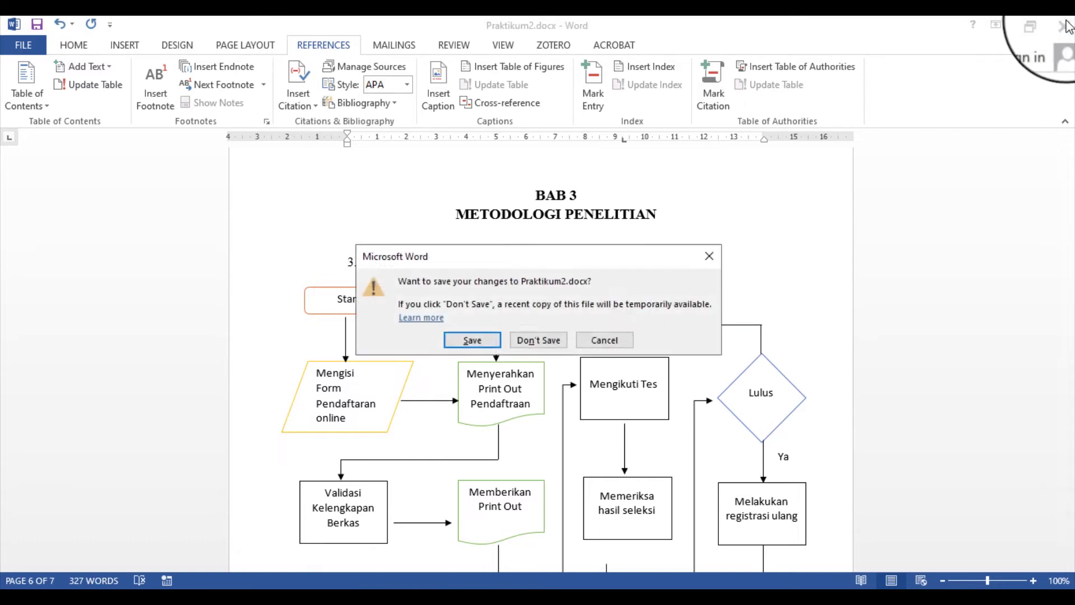
click(486, 343)
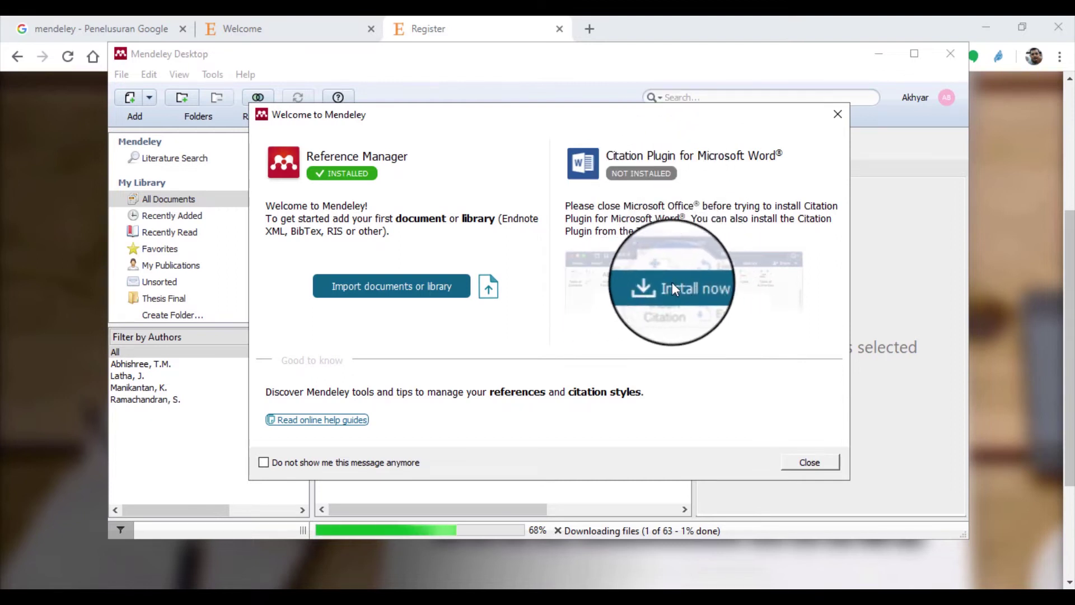
Dismiss the welcome and tips popups, then install the MS Word citation plugin from Tools
click(844, 124)
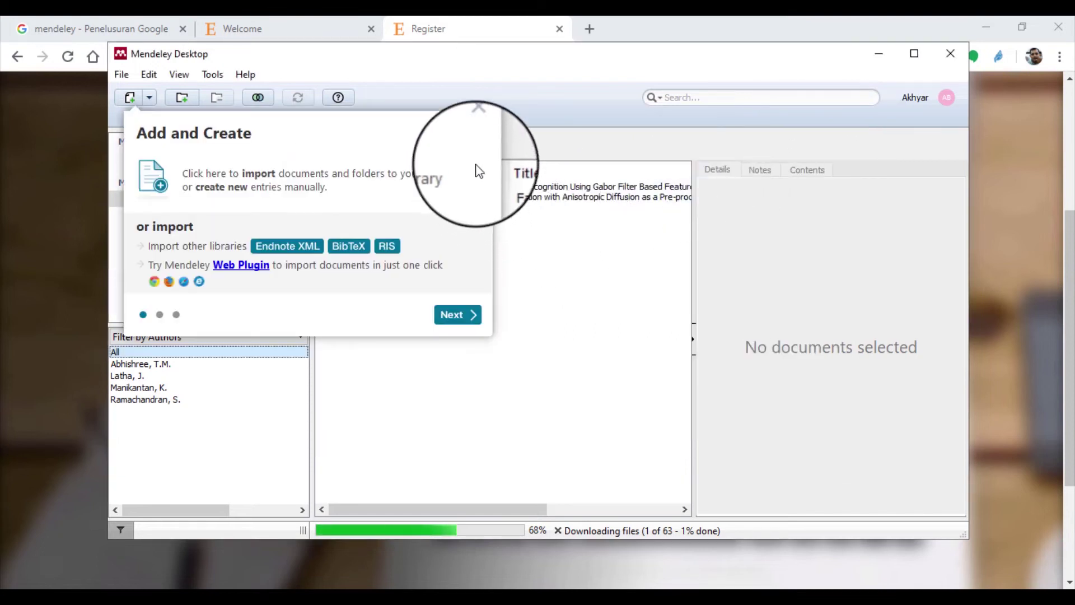
click(481, 126)
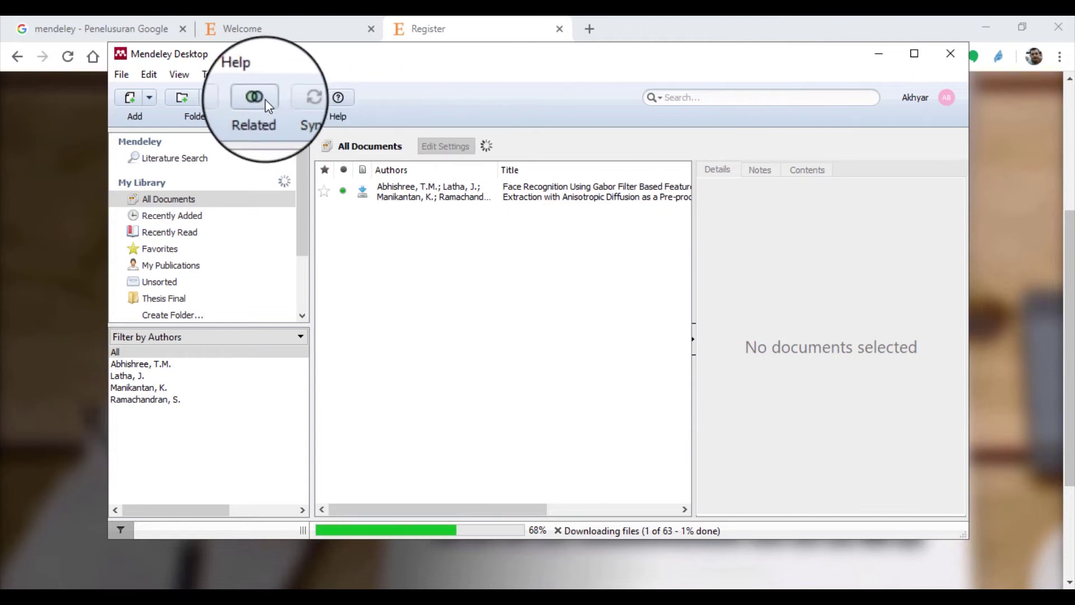
click(212, 74)
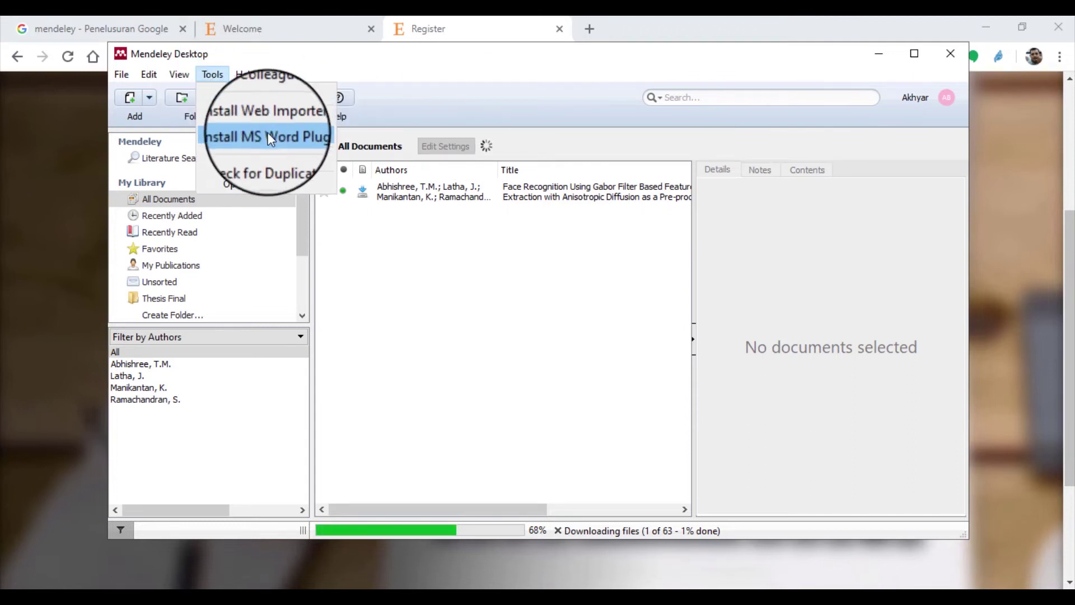
click(502, 95)
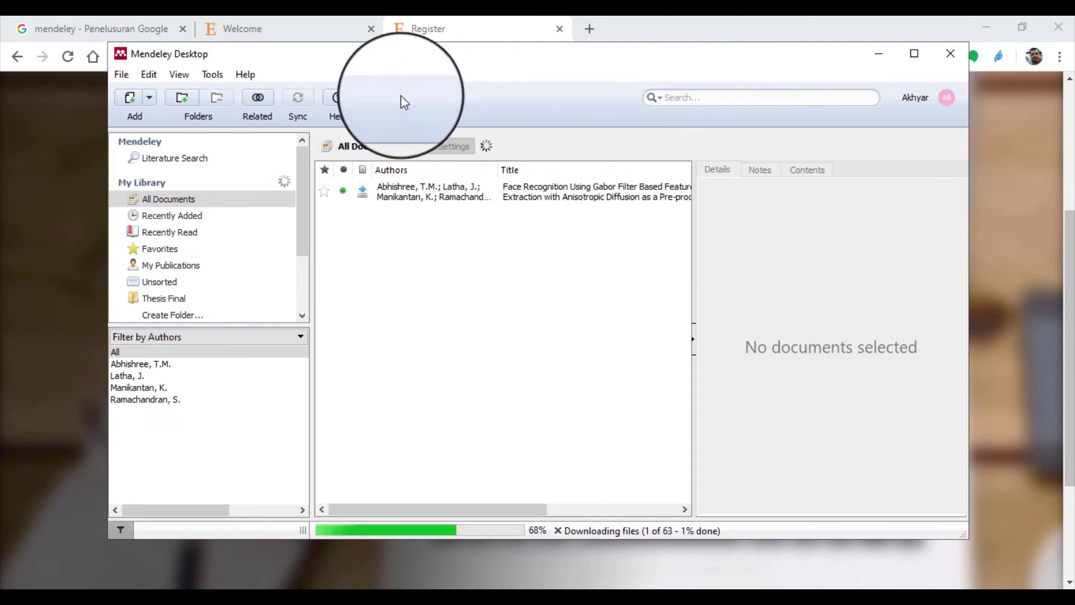
click(212, 80)
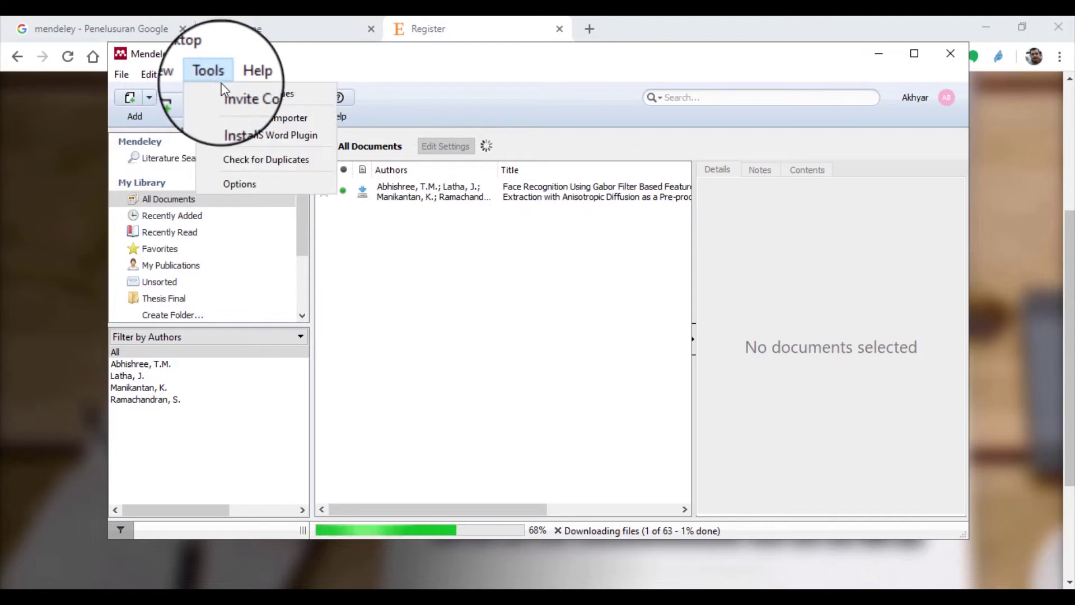
click(293, 136)
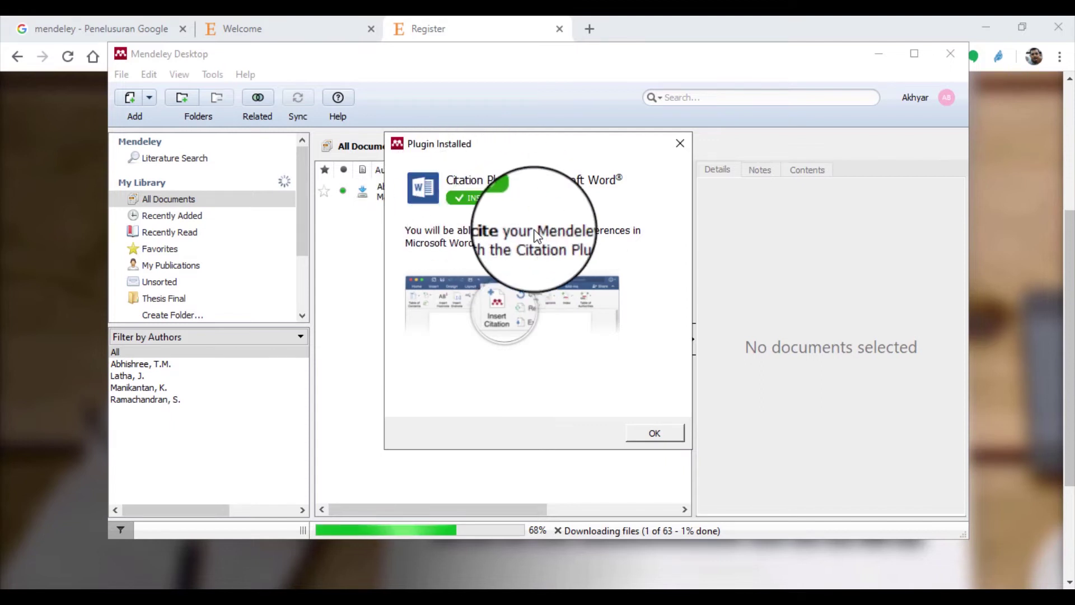
click(655, 434)
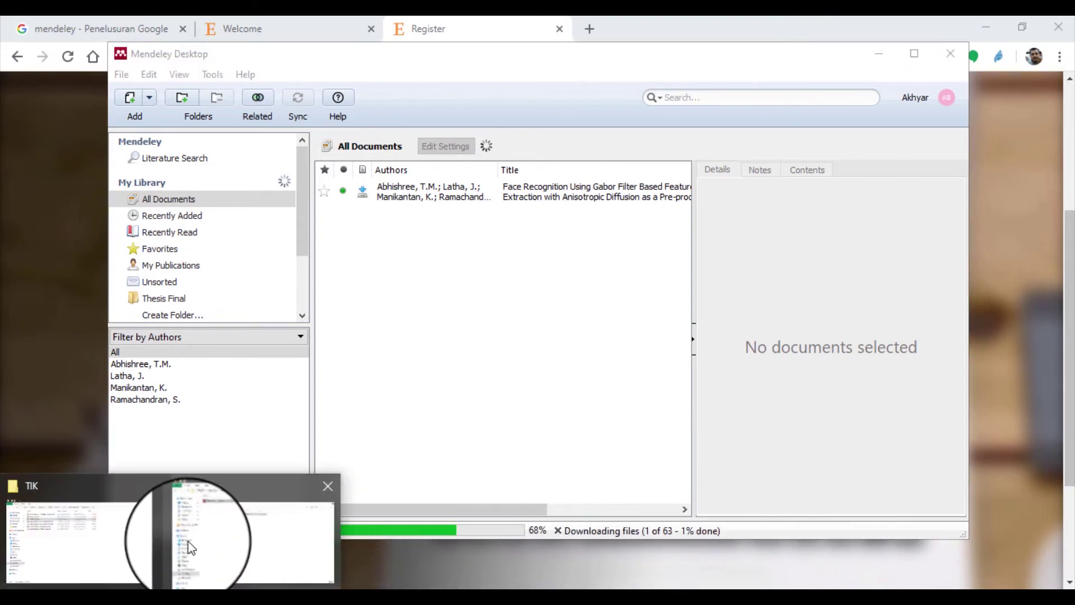
Reopen Praktikum2.docx from the Data (D:) > Mendeley > Contoh folder
mouse_move(205, 543)
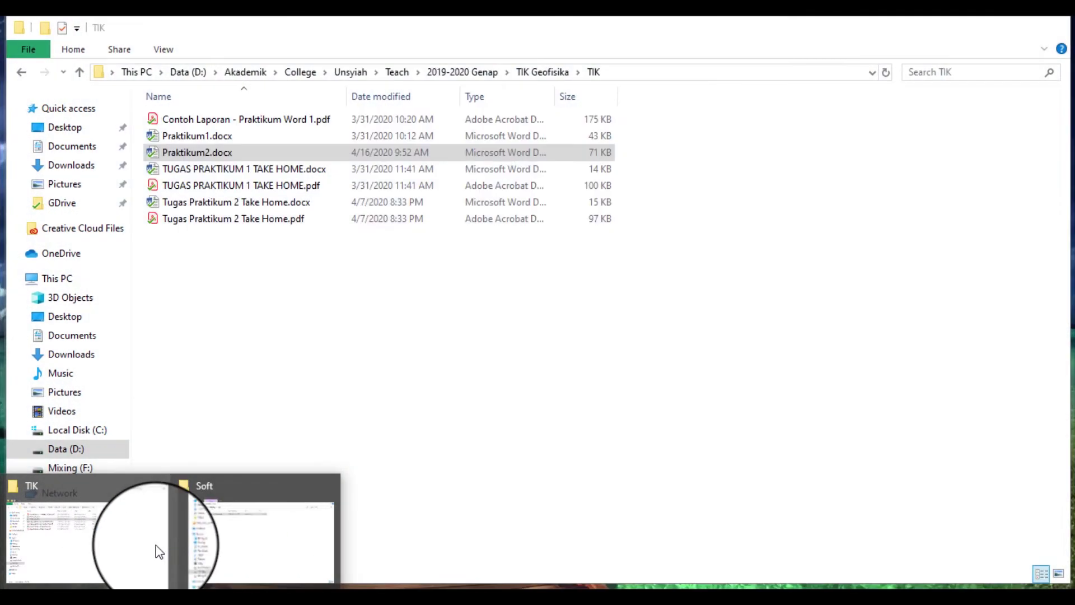
click(253, 528)
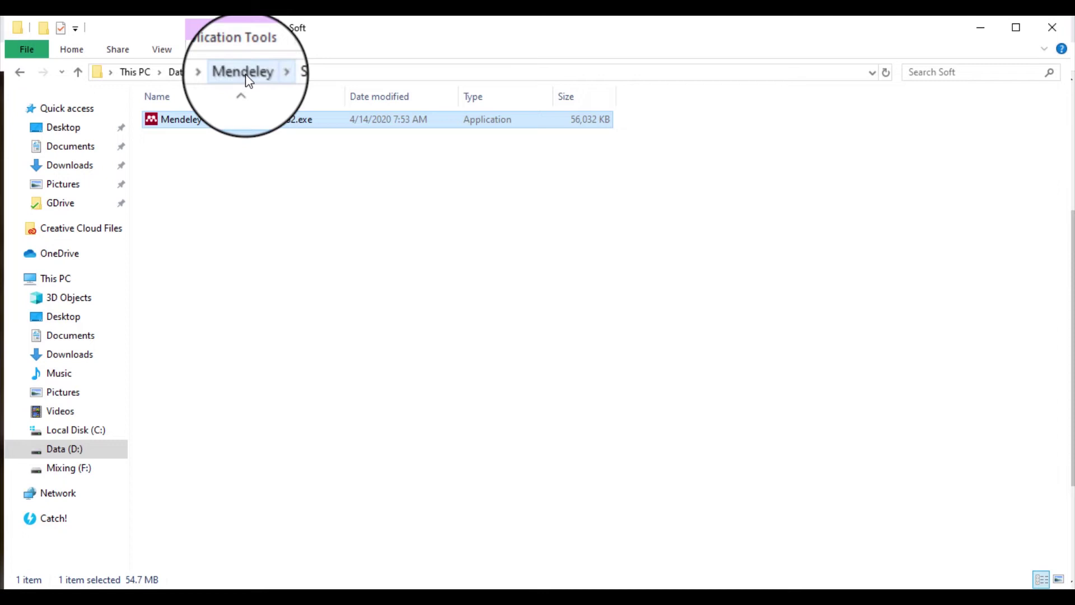
click(244, 72)
double_click(193, 136)
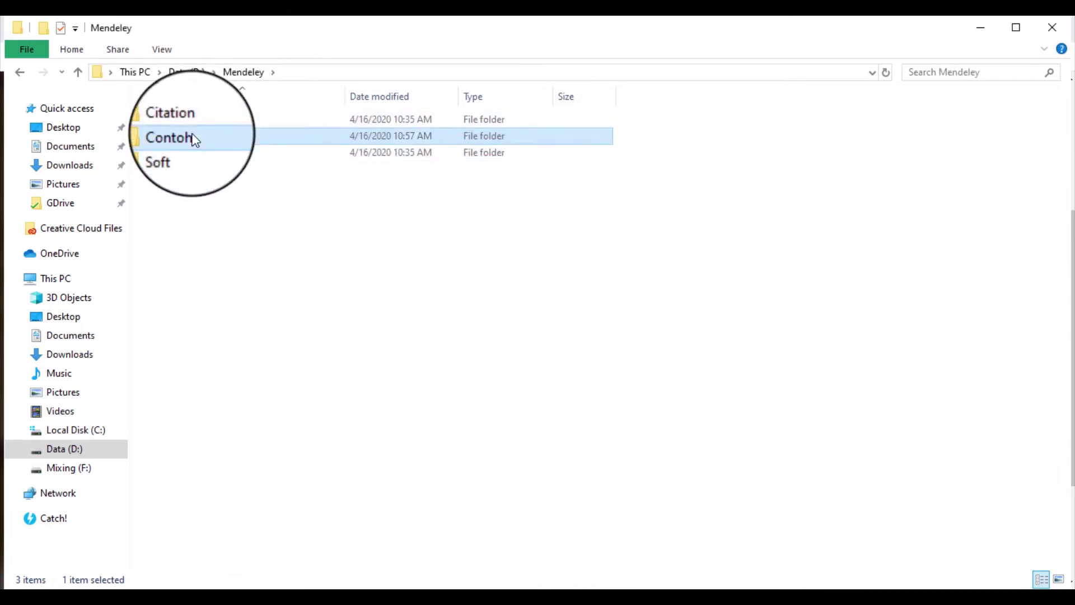
double_click(259, 136)
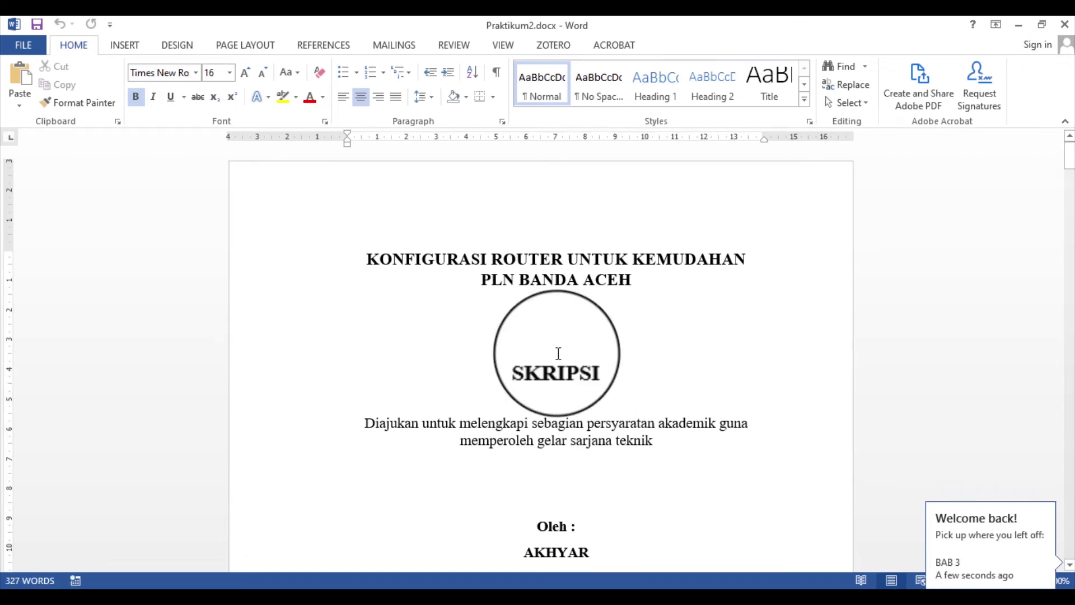
Check the new Mendeley Cite-O-Matic group under References and place the cursor after PLN BANDA ACEH
click(323, 48)
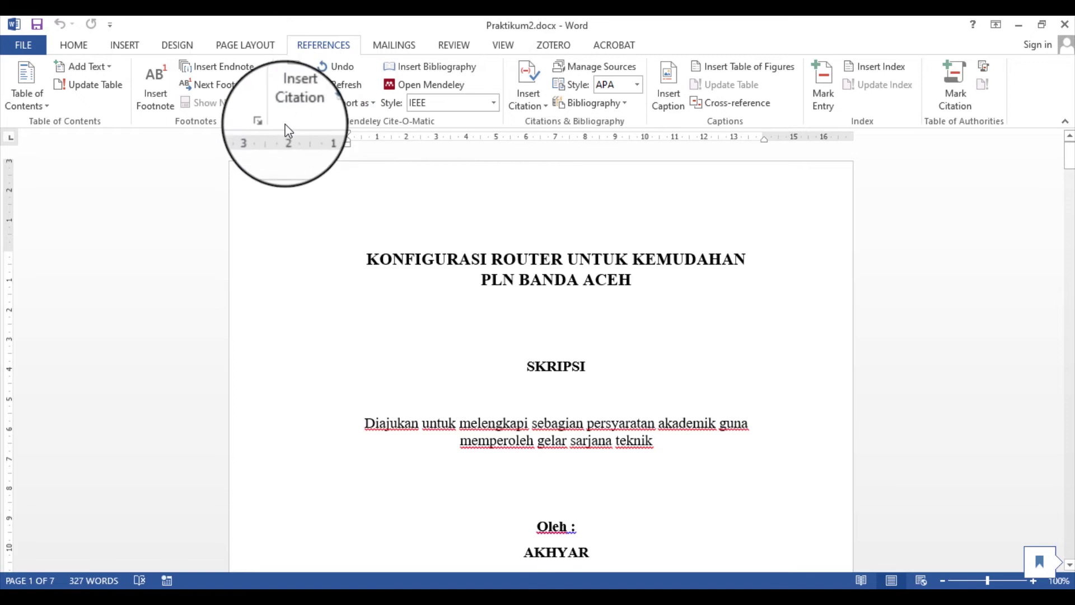
click(689, 283)
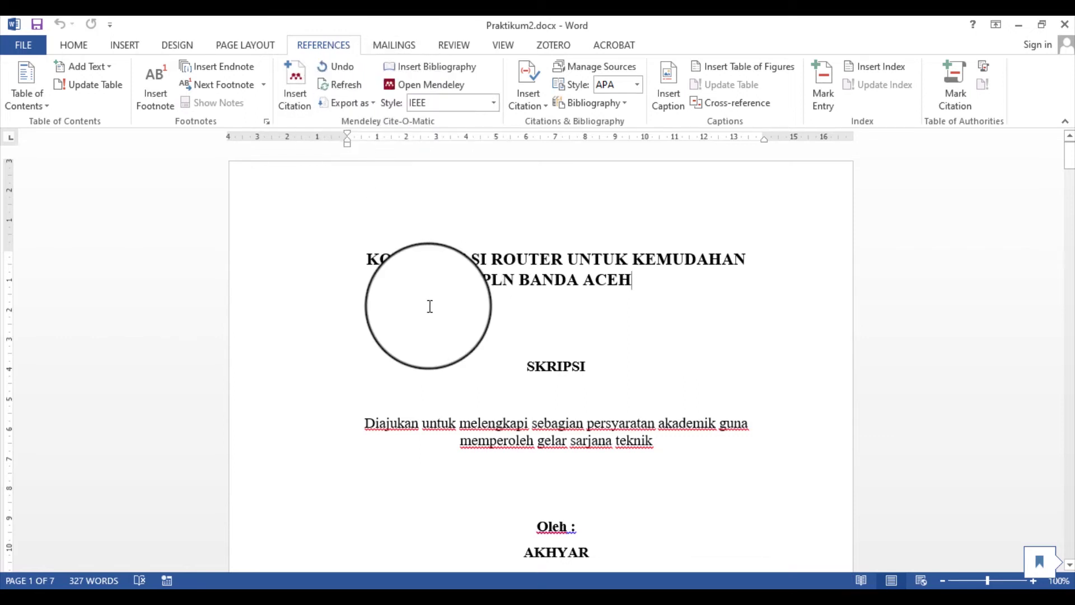
Scroll to the end of section 3.2 and bring up Page Layout's page and section breaks
scroll(398, 309, down, 15)
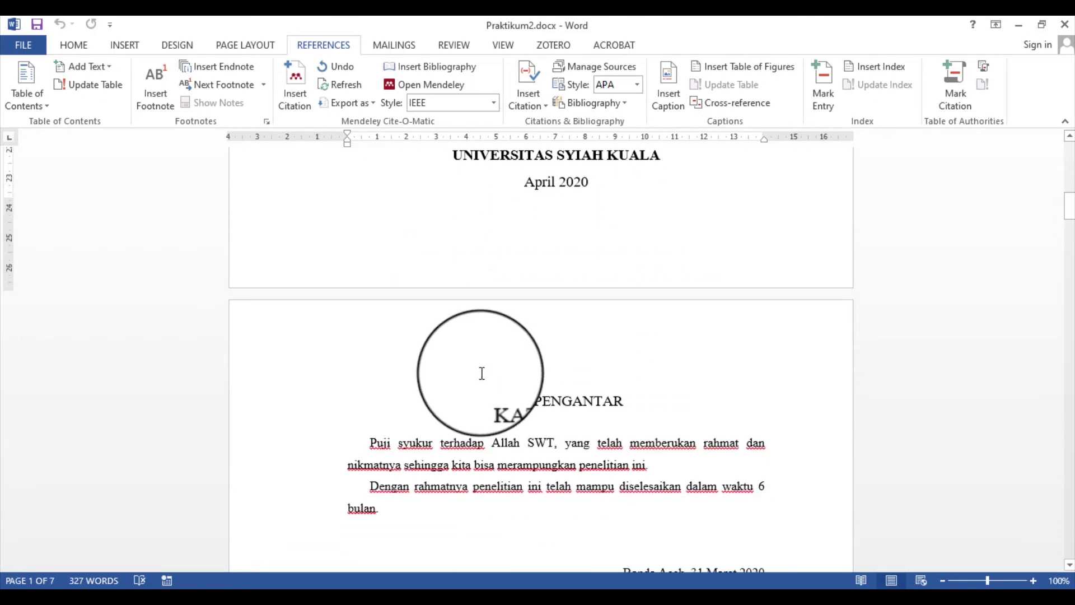
scroll(482, 373, down, 15)
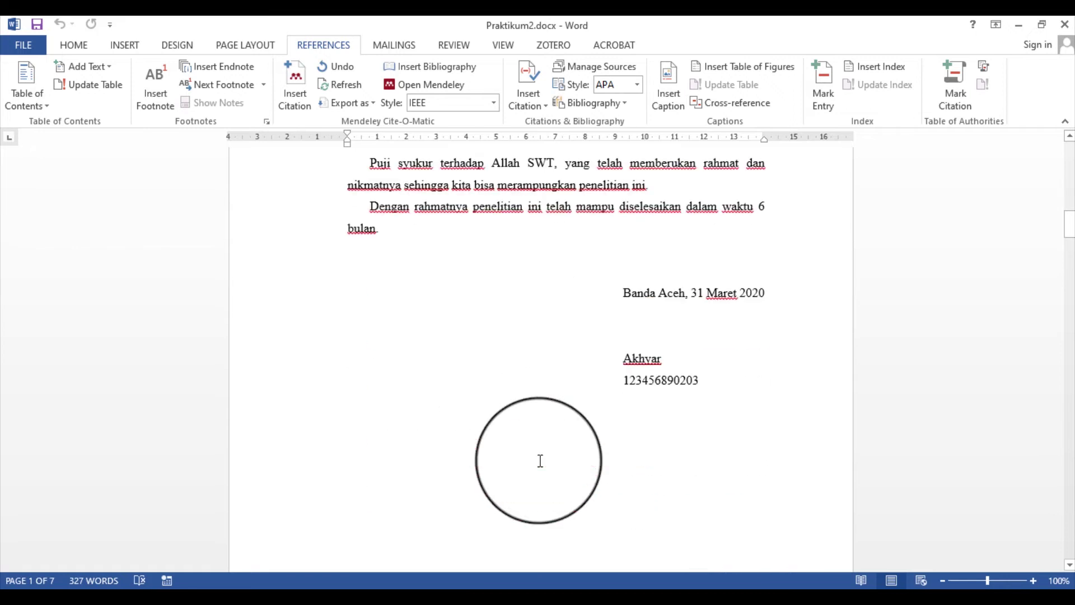
scroll(541, 461, down, 15)
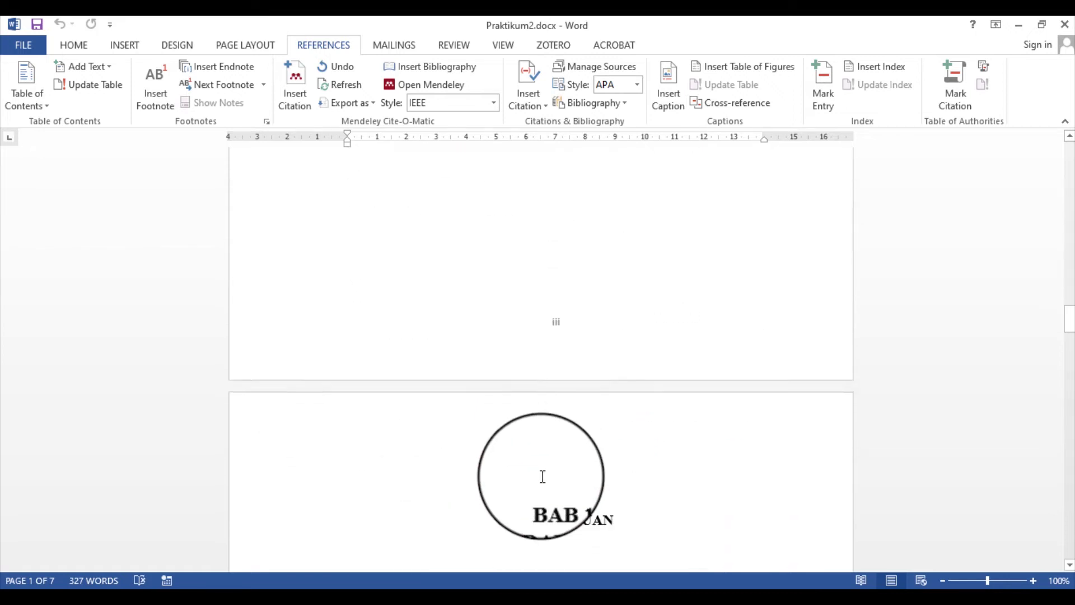
scroll(549, 473, down, 20)
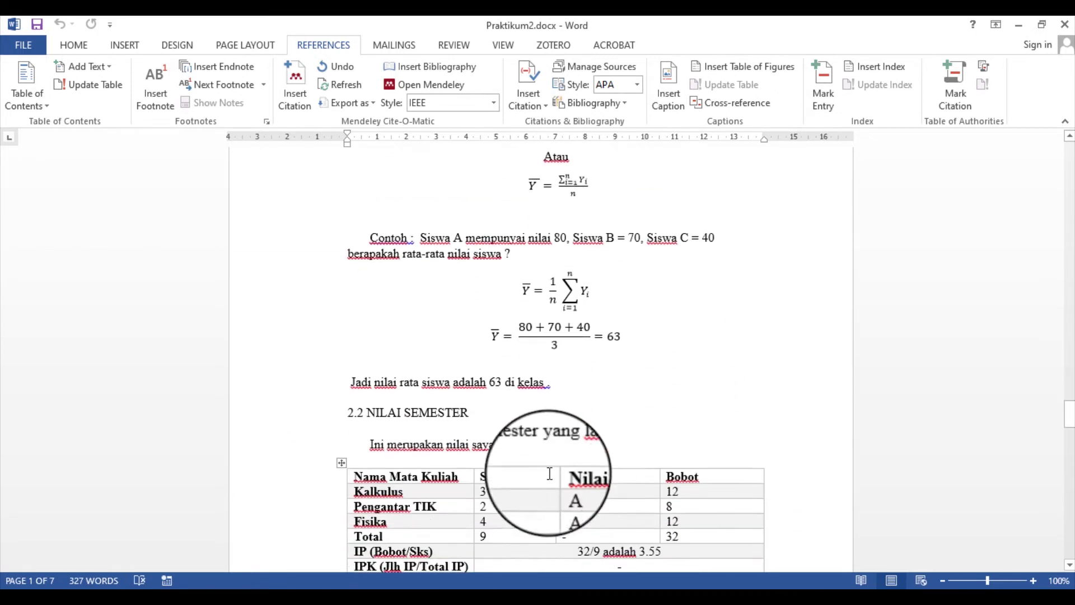
scroll(552, 471, down, 10)
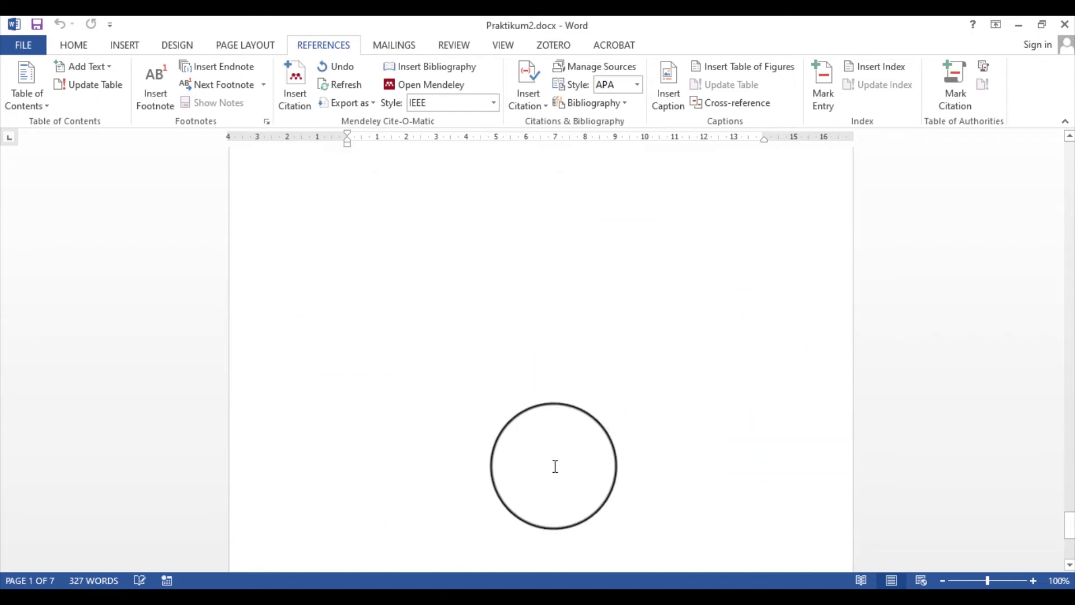
scroll(557, 477, up, 8)
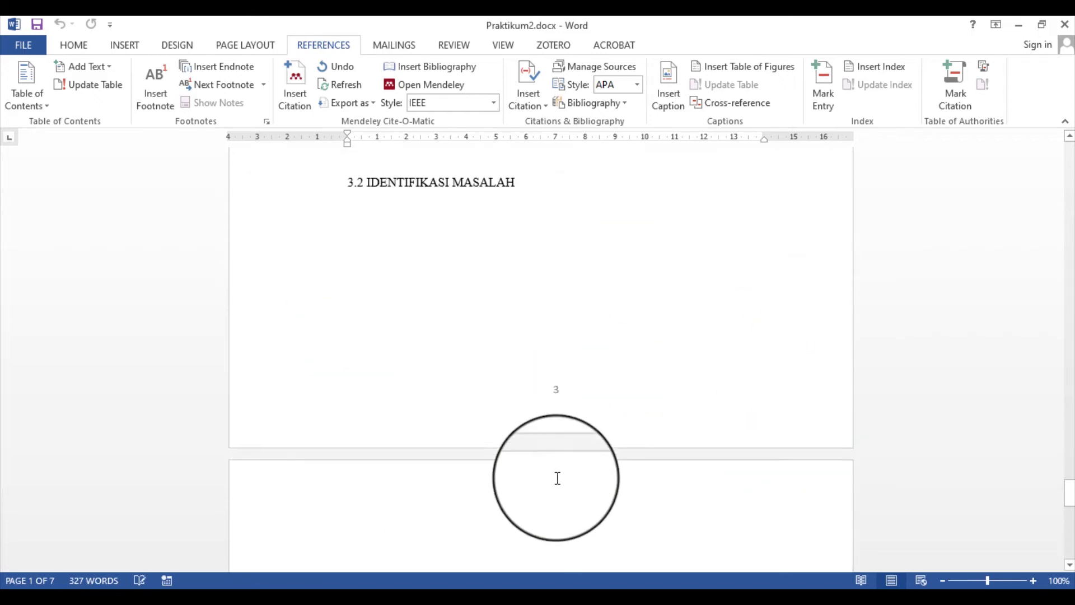
scroll(536, 466, down, 5)
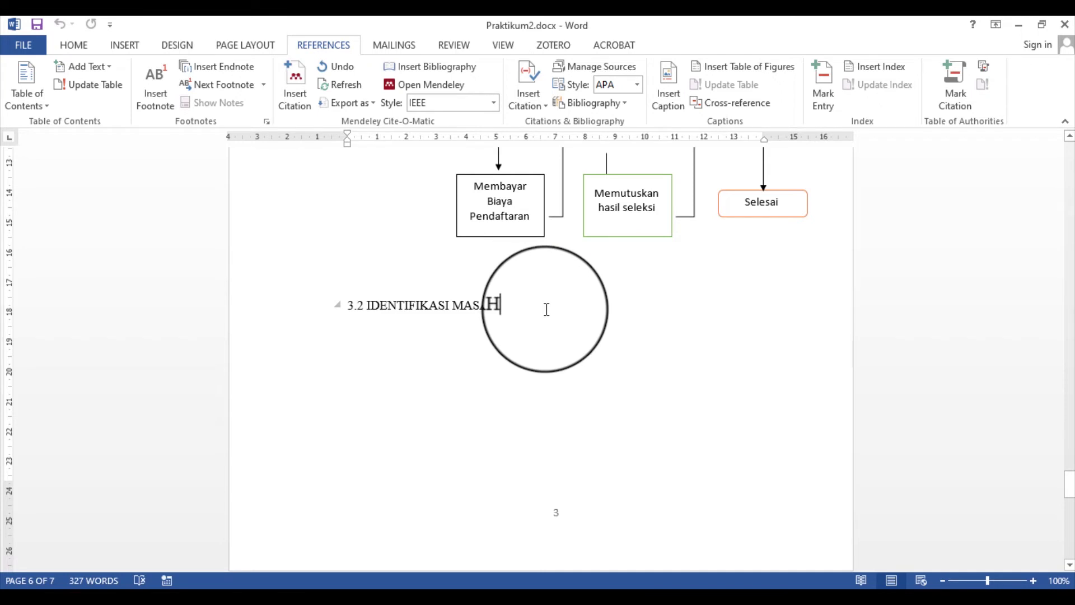
click(245, 45)
click(210, 69)
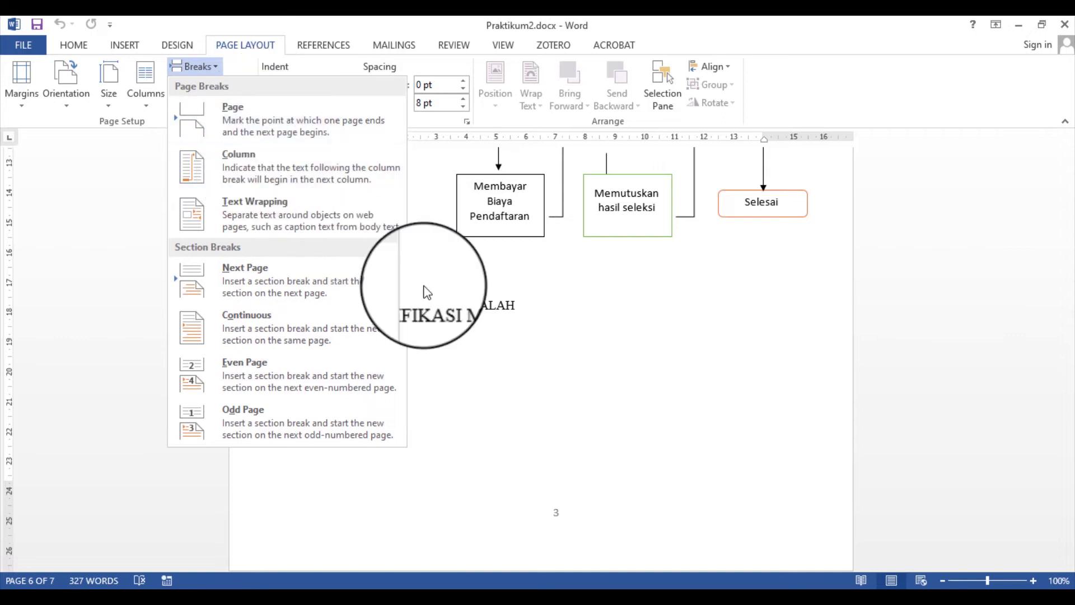
scroll(511, 408, down, 2)
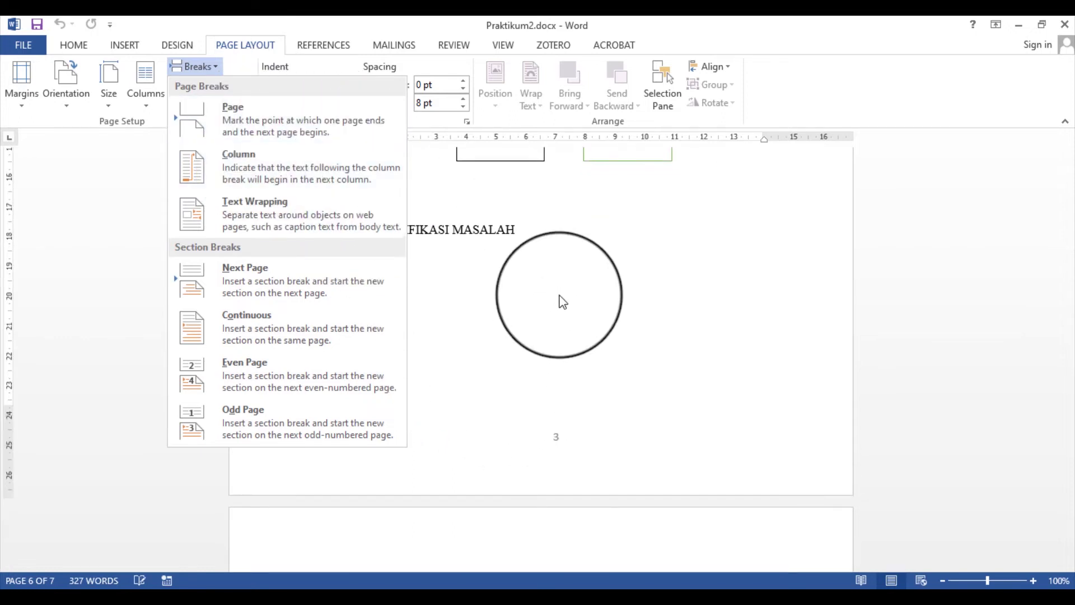
Start the bold Daftar Pustaka heading on the blank page after 3.2 IDENTIFIKASI MASALAH
click(557, 283)
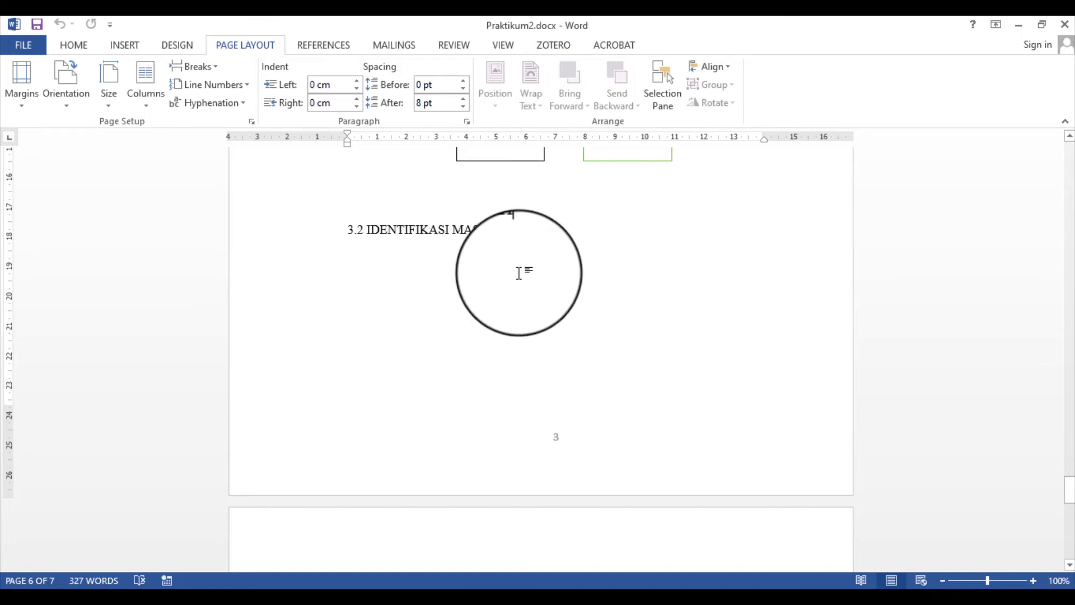
scroll(526, 365, down, 5)
click(484, 414)
scroll(540, 417, down, 1)
scroll(540, 417, down, 5)
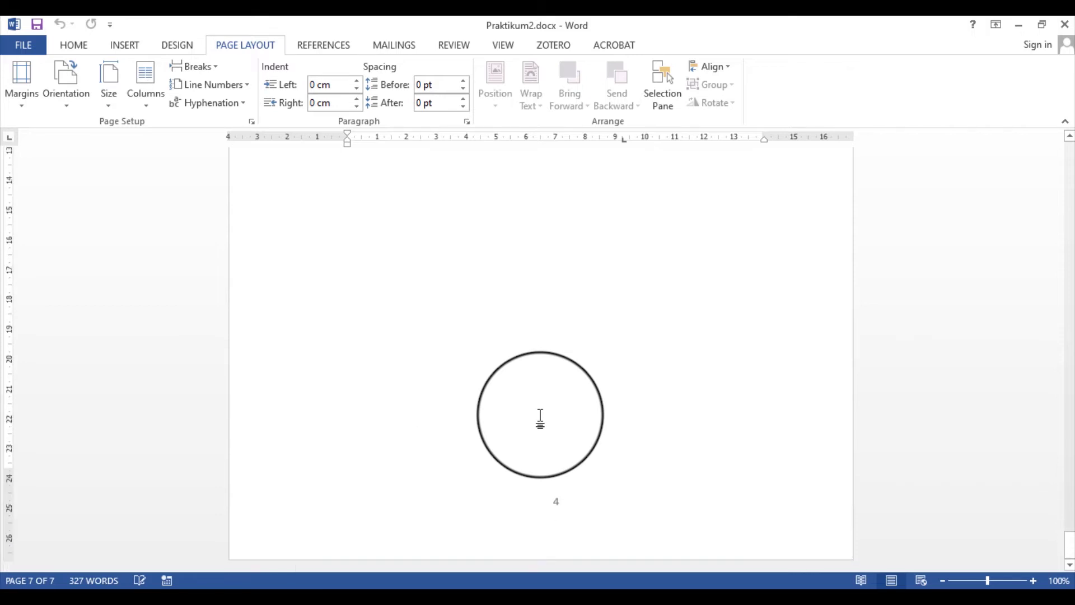
scroll(540, 417, up, 9)
scroll(542, 417, up, 5)
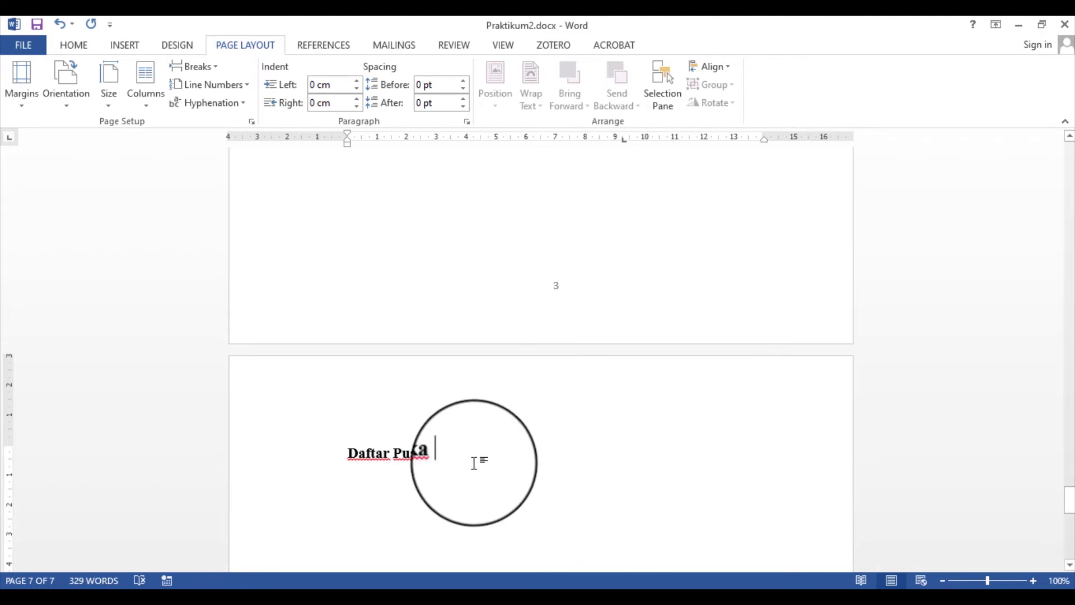
Center the Daftar Pustaka heading and change it to UPPERCASE
drag(347, 451, 442, 453)
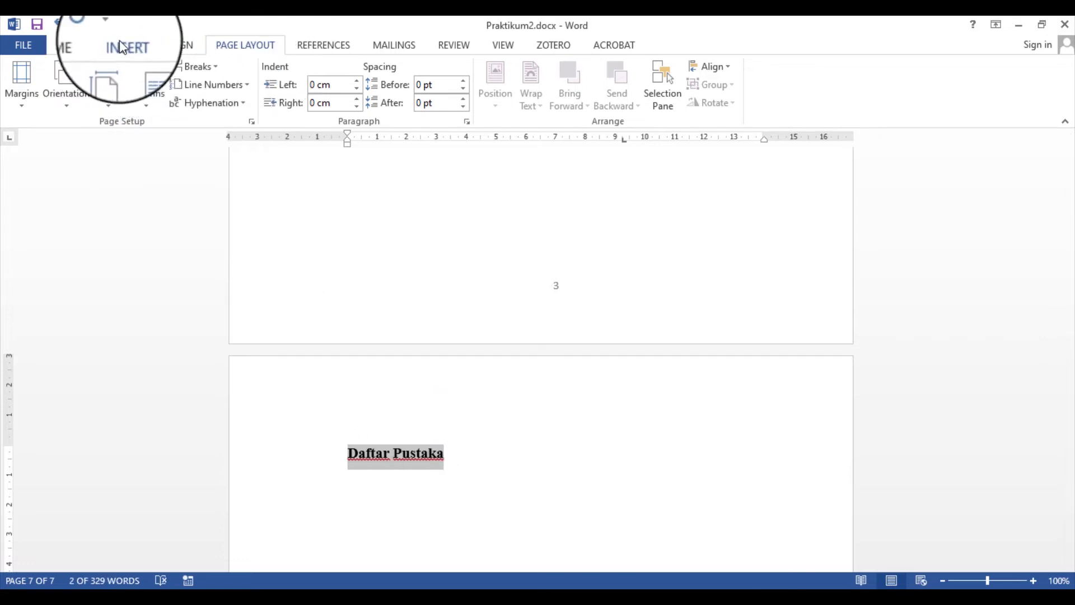
click(73, 44)
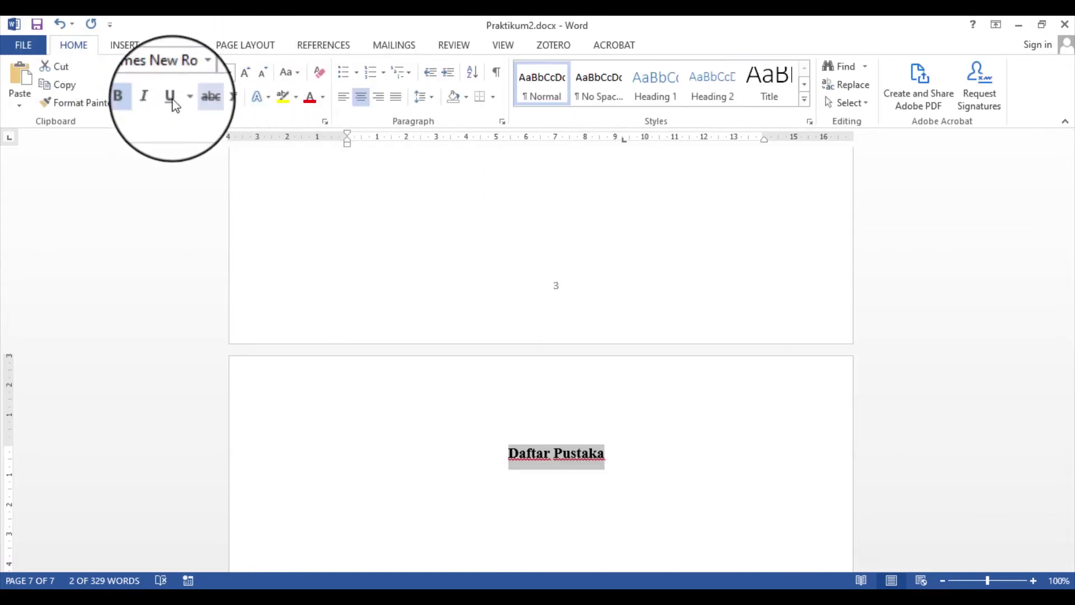
click(275, 72)
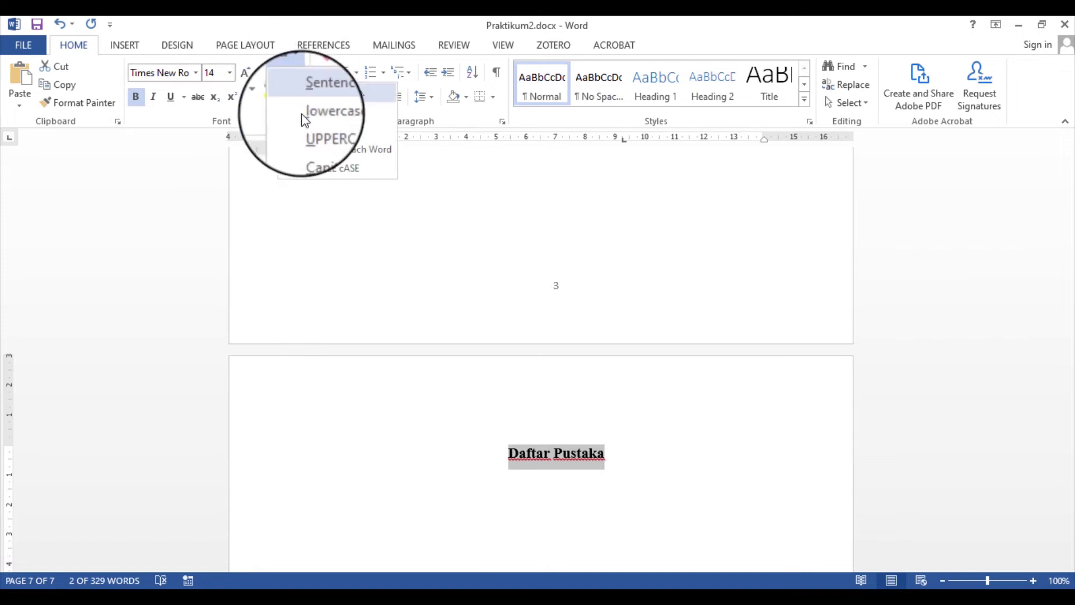
click(339, 131)
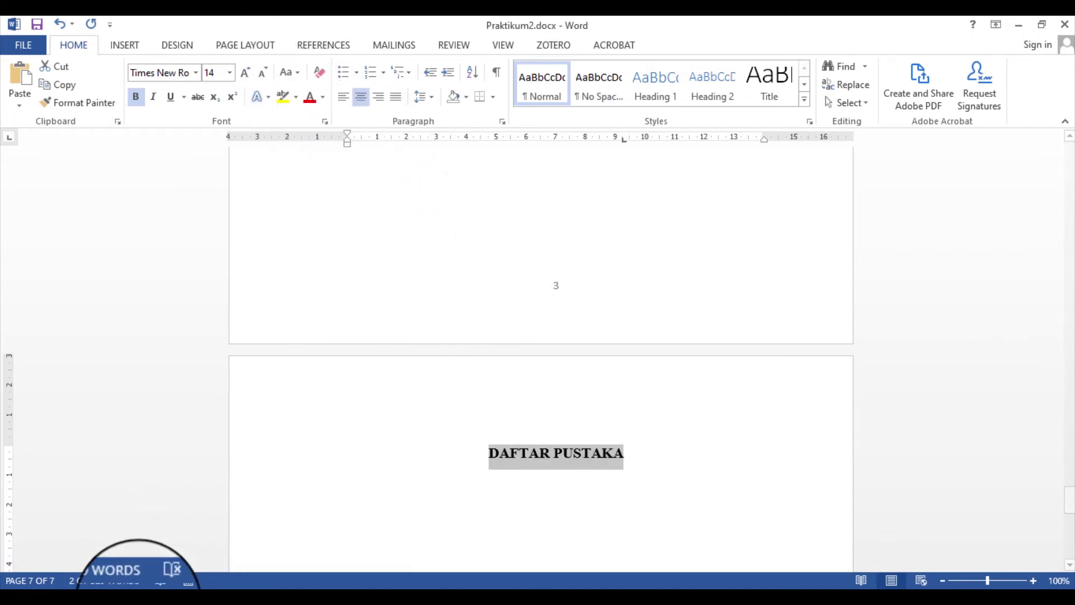
mouse_move(168, 585)
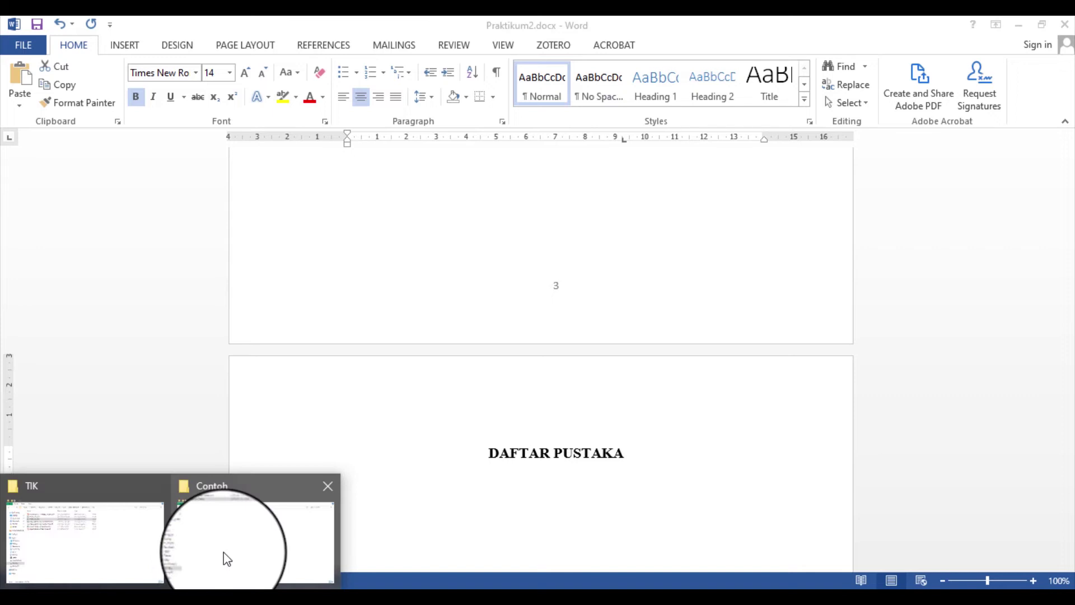
click(224, 552)
double_click(222, 119)
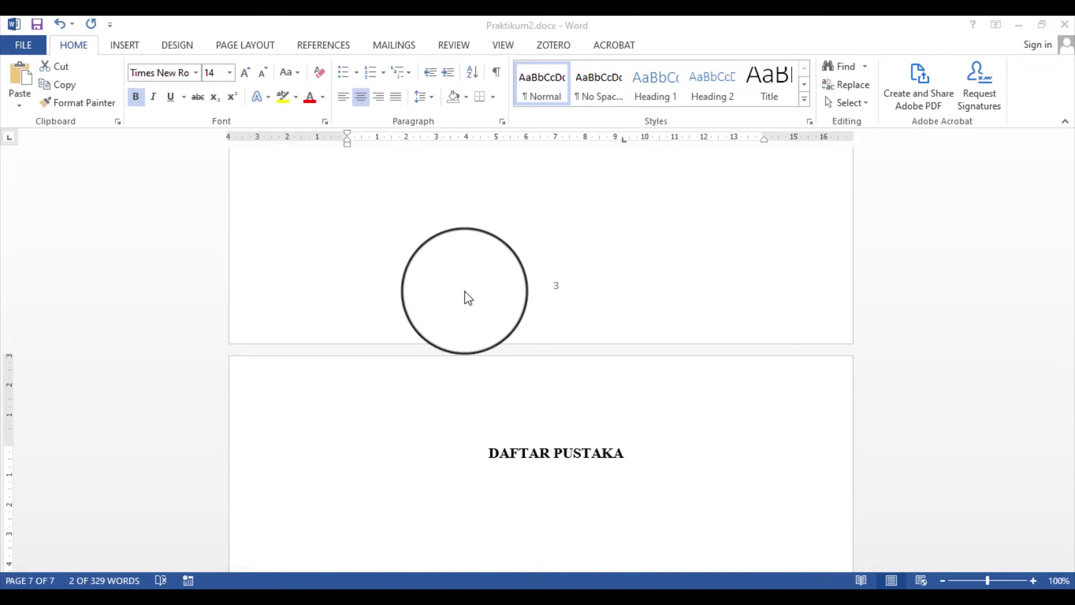
scroll(371, 392, down, 10)
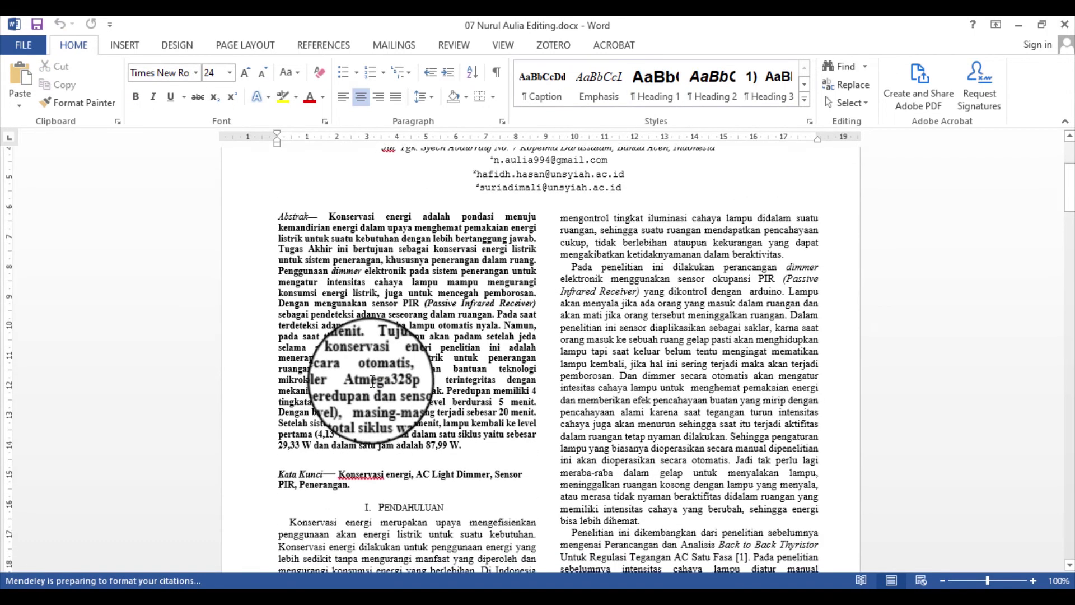
scroll(375, 378, down, 9)
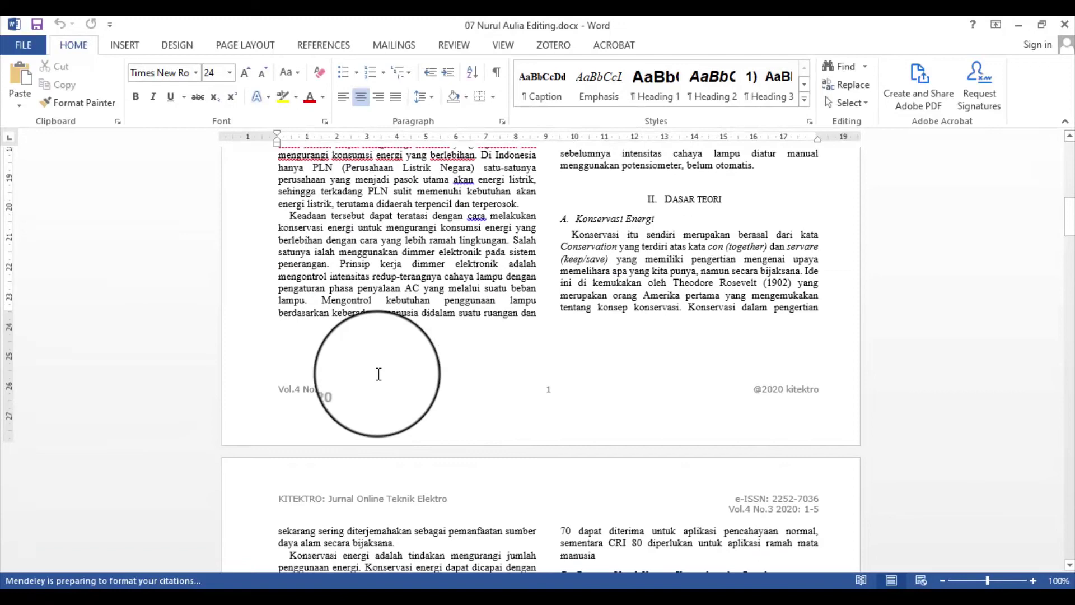
scroll(377, 374, down, 10)
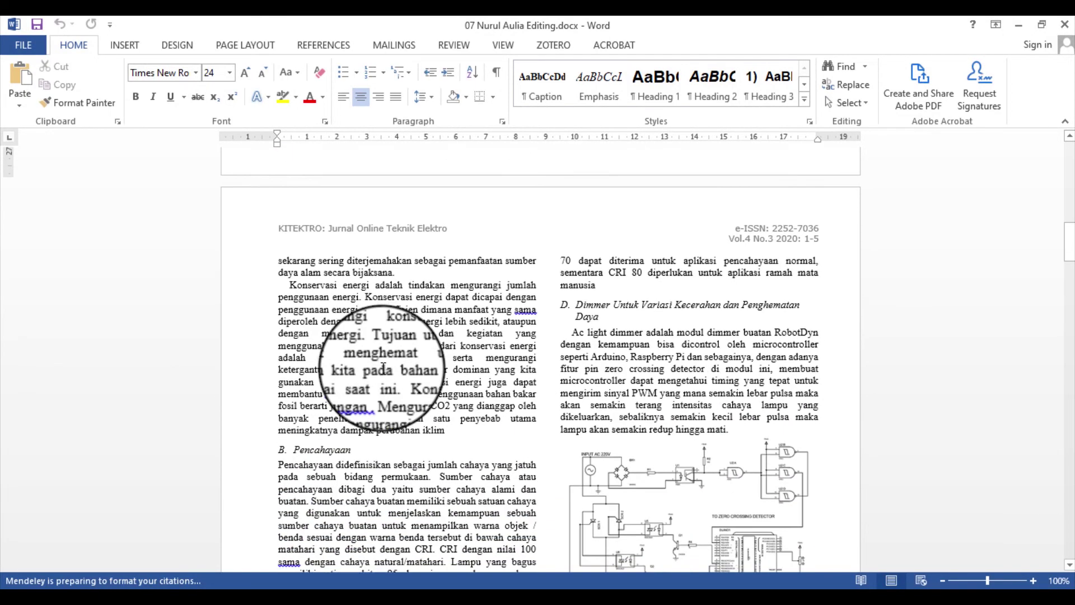
scroll(384, 369, down, 10)
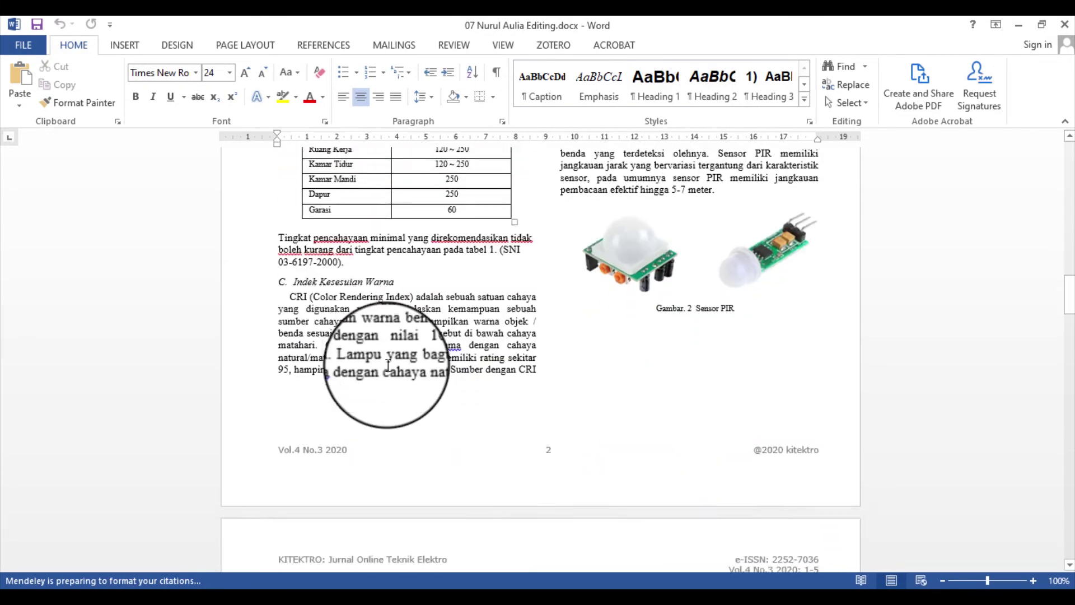
scroll(388, 364, down, 20)
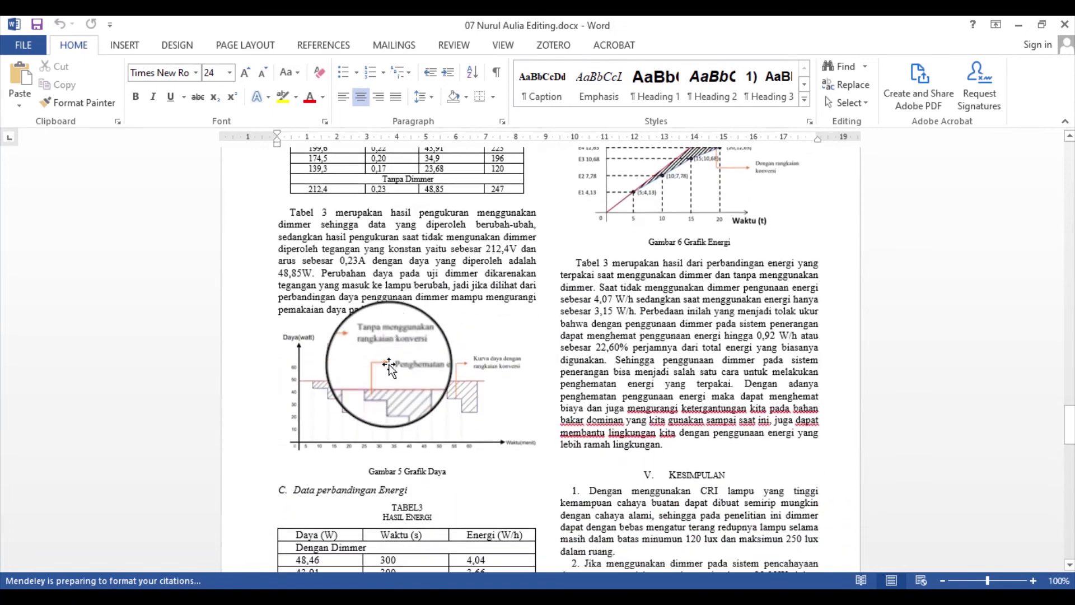
scroll(392, 363, down, 15)
scroll(392, 362, up, 20)
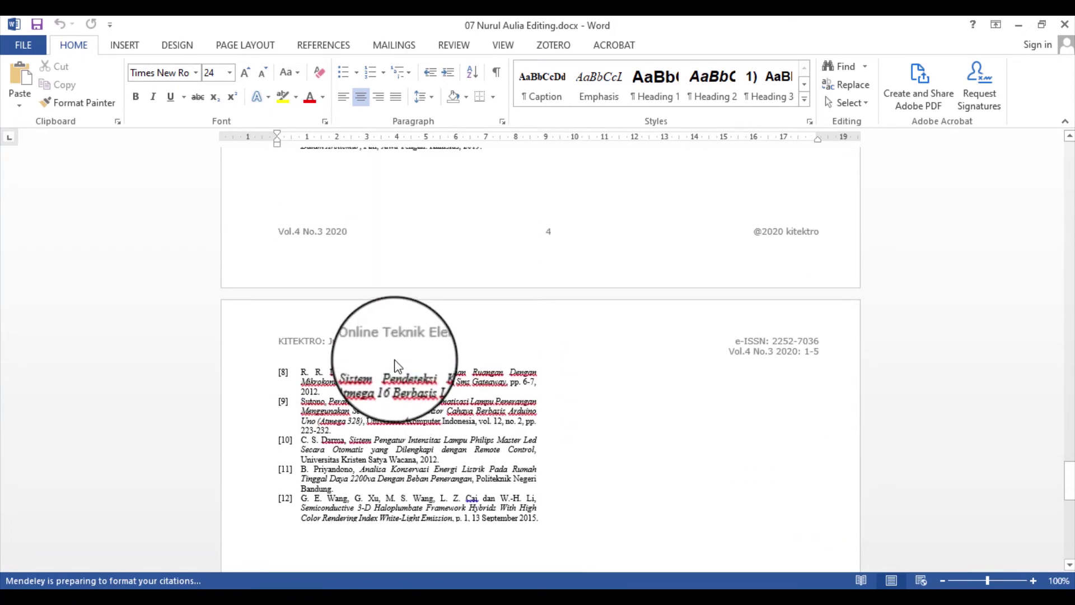
scroll(395, 360, down, 1)
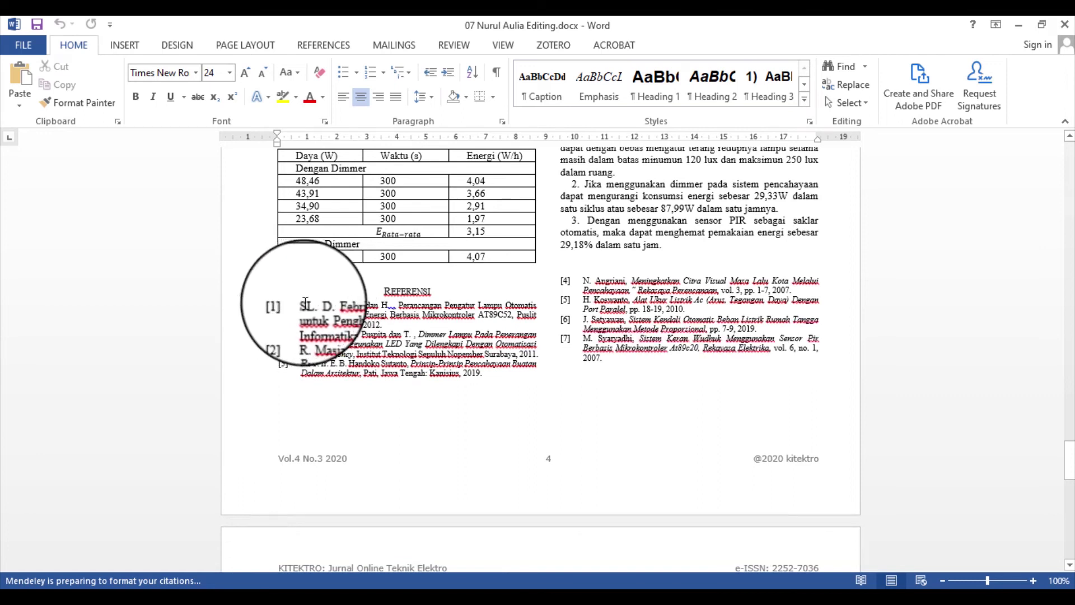
Inspect references [1] and [2] in the REFERENSI list, then close the article
drag(299, 304, 539, 352)
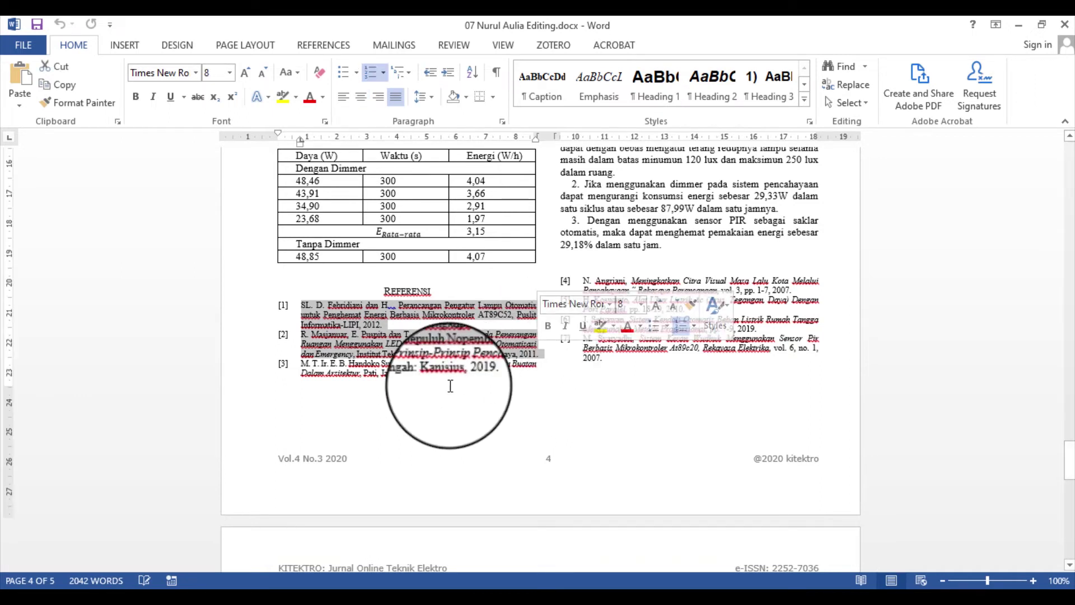
scroll(448, 387, down, 2)
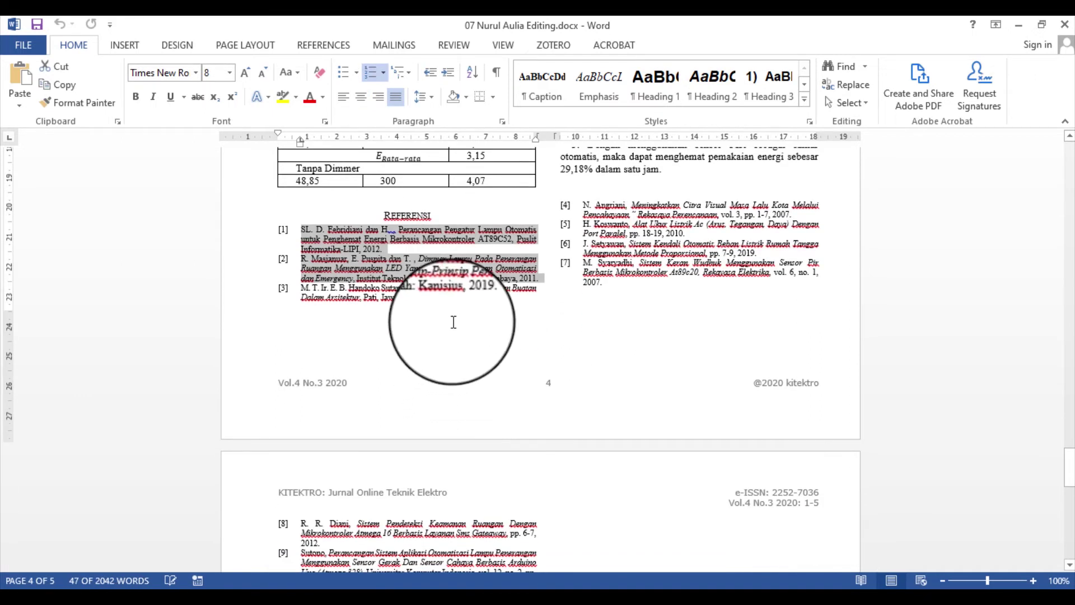
click(509, 271)
drag(389, 258, 303, 228)
scroll(388, 333, down, 5)
scroll(397, 333, up, 5)
click(324, 240)
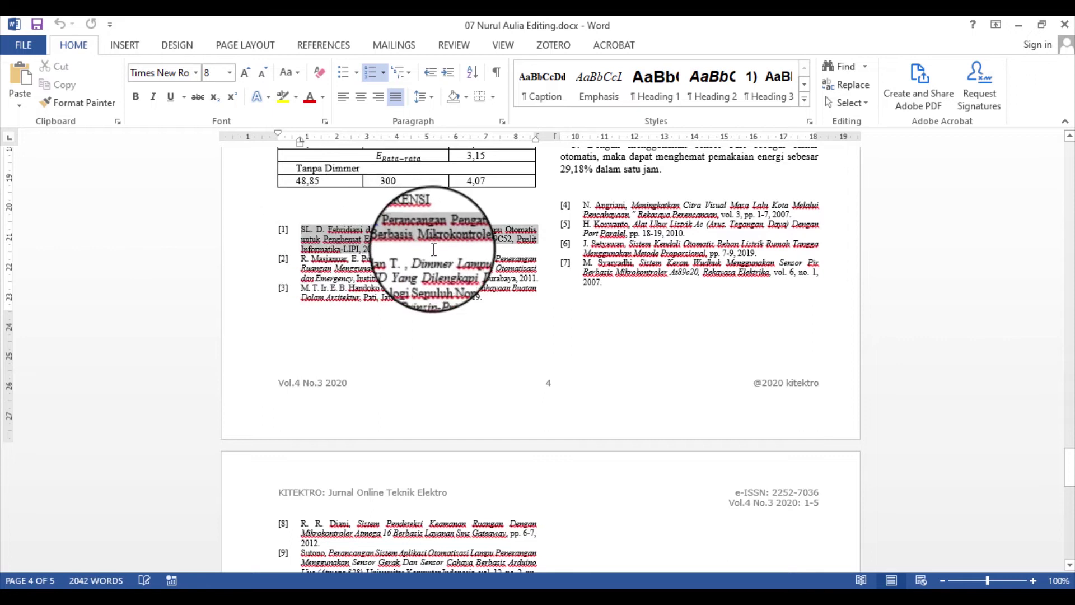
click(269, 259)
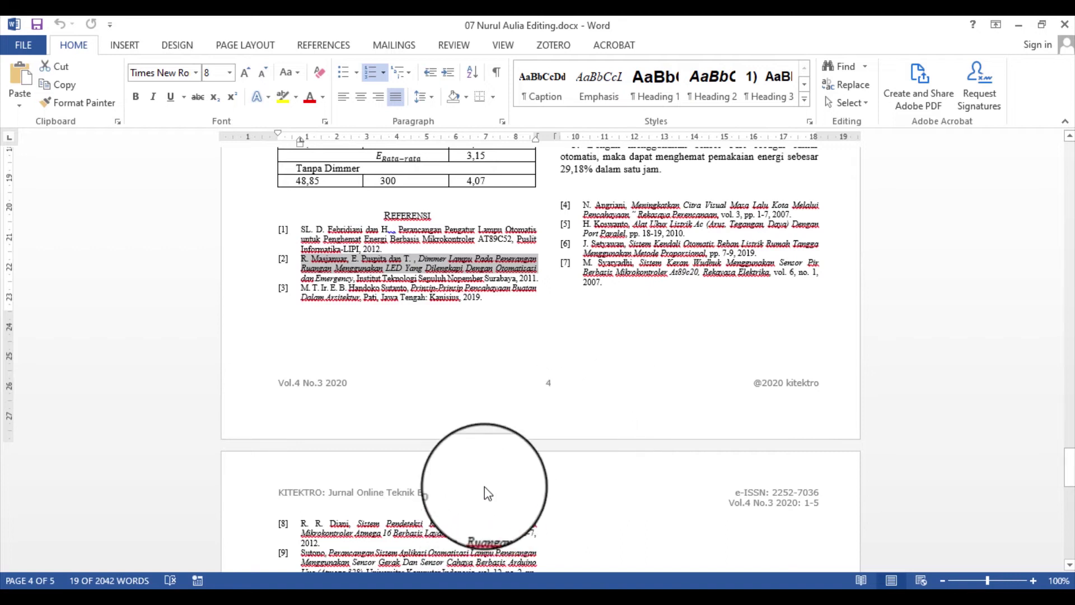
click(1063, 25)
Return to 2.1 DASAR TEORI in Praktikum2.docx and place the cursor right after the [1] citation
click(414, 498)
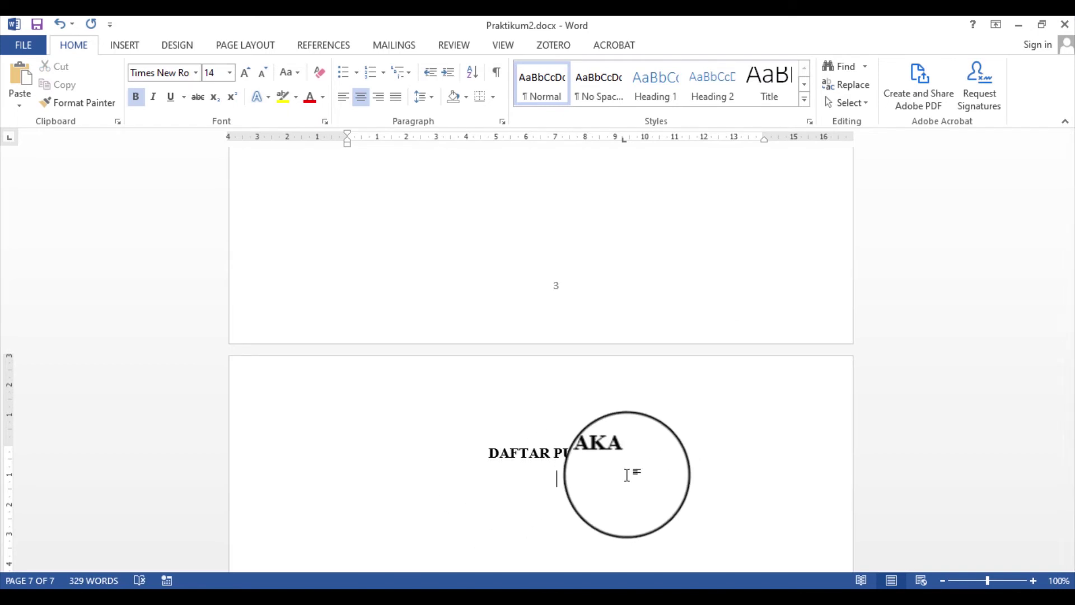
scroll(487, 349, up, 15)
scroll(487, 347, up, 15)
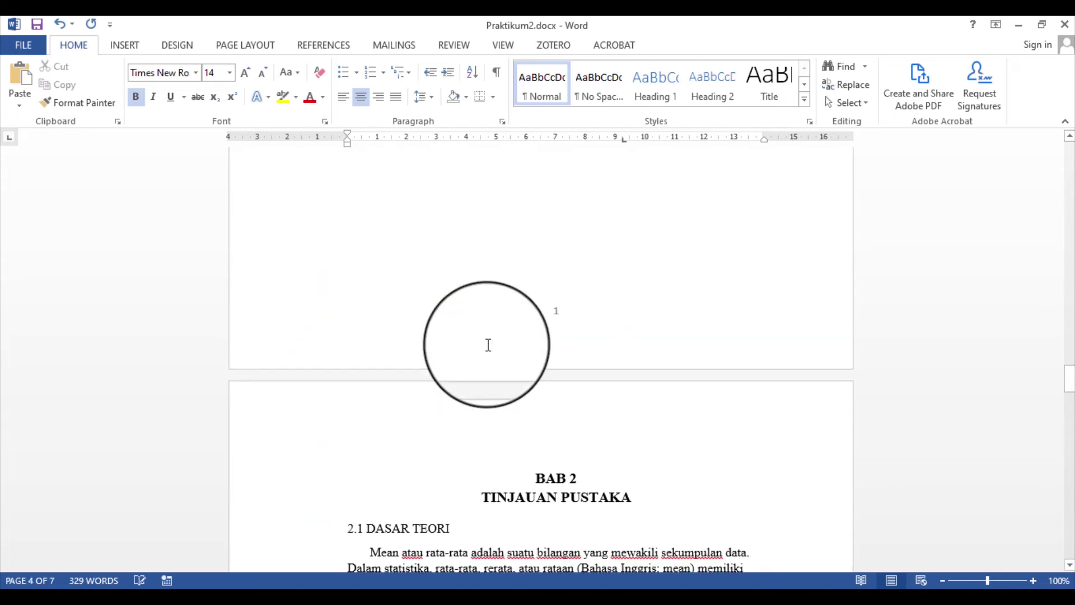
scroll(488, 345, down, 8)
scroll(488, 345, down, 3)
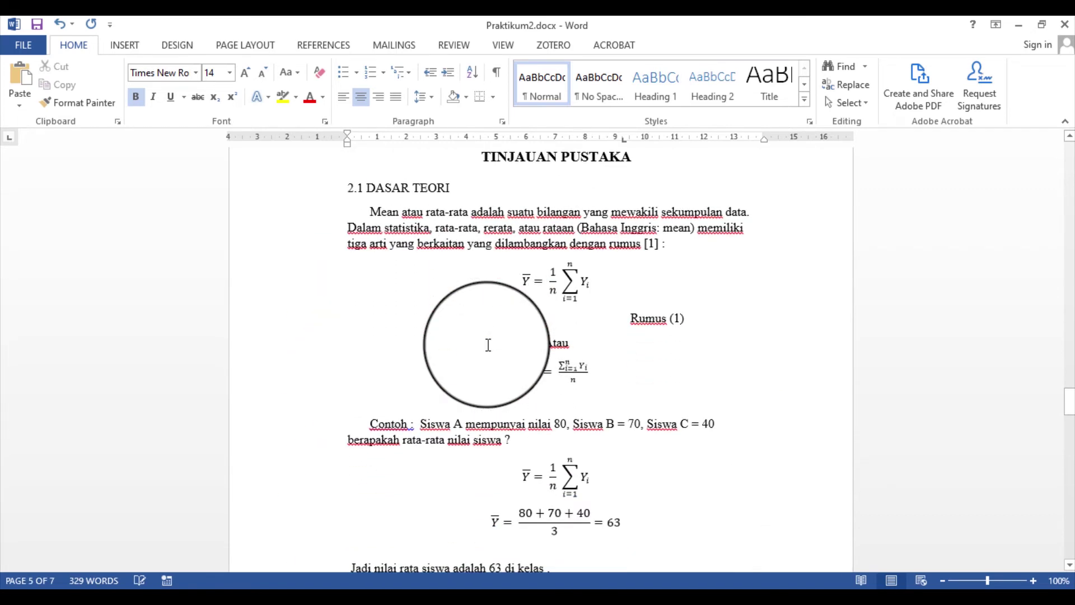
click(669, 250)
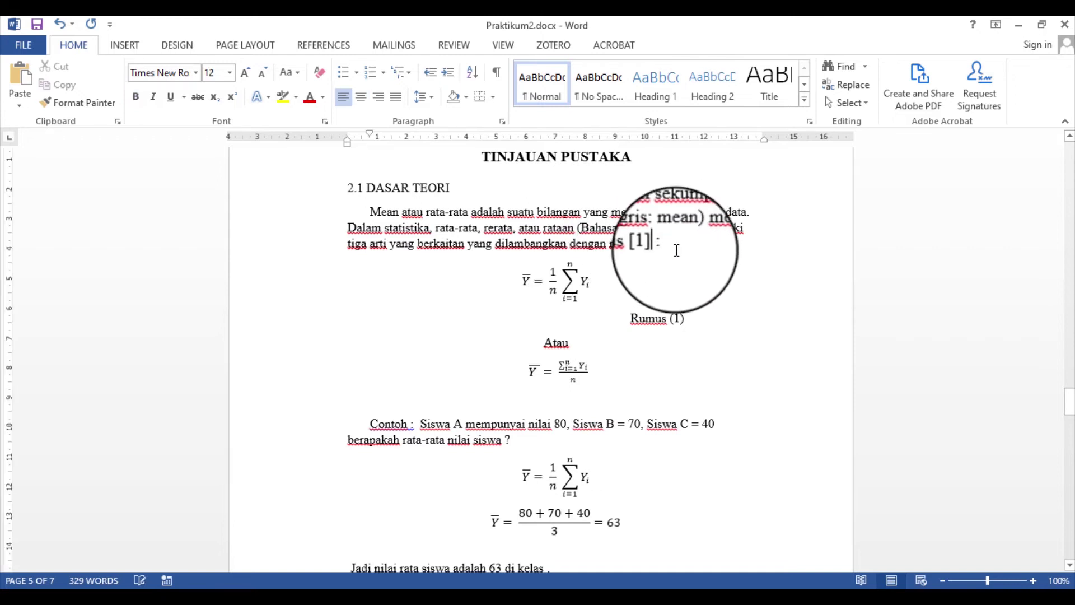
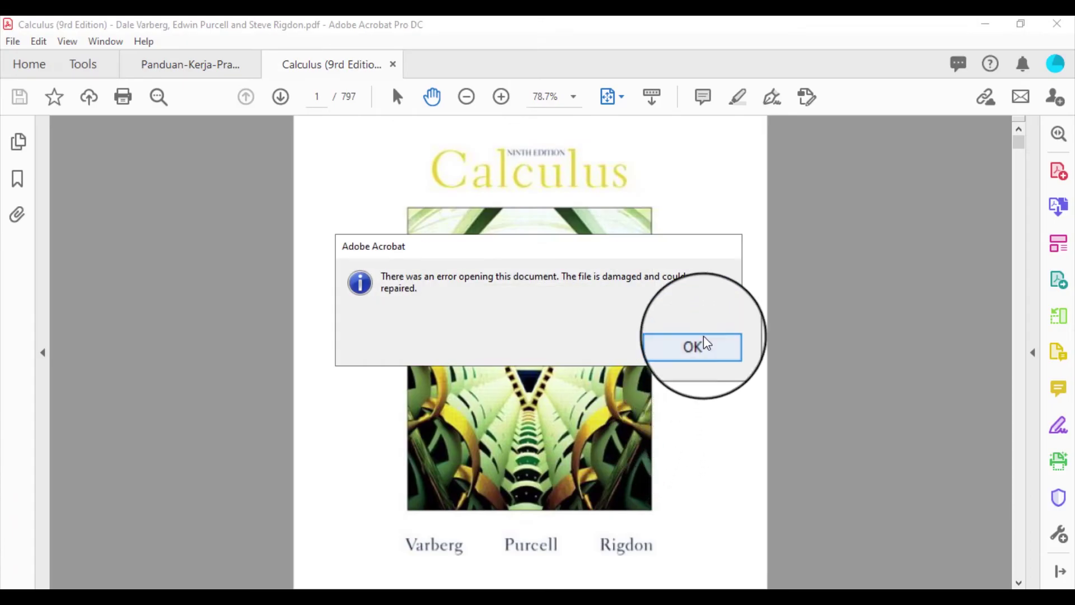
Dismiss the Acrobat damaged-file error and open the Viola 2001 face detector PDF from the Citation folder
click(696, 344)
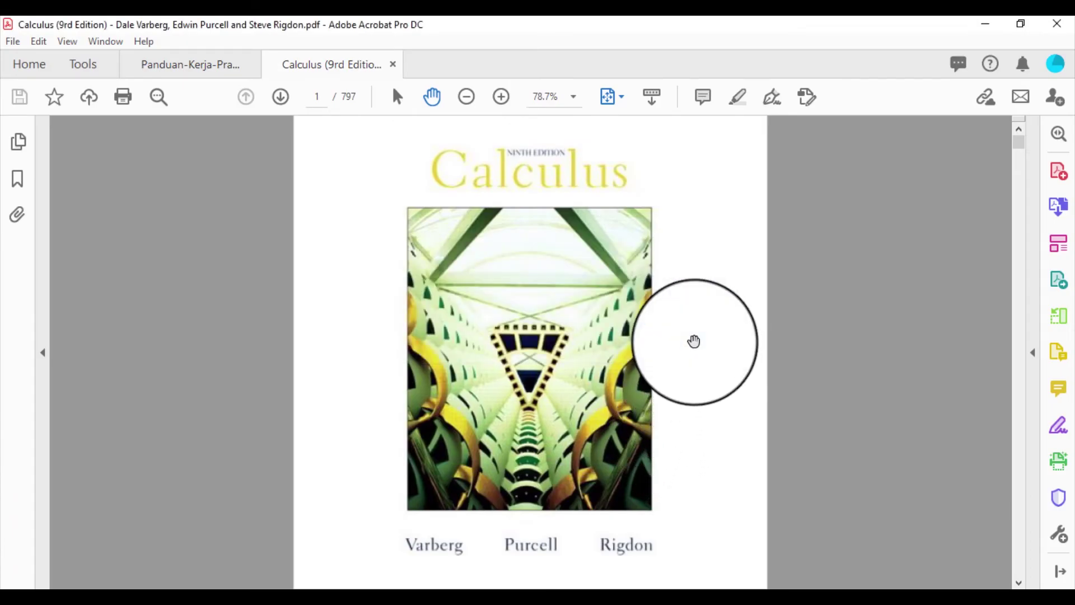
mouse_move(121, 587)
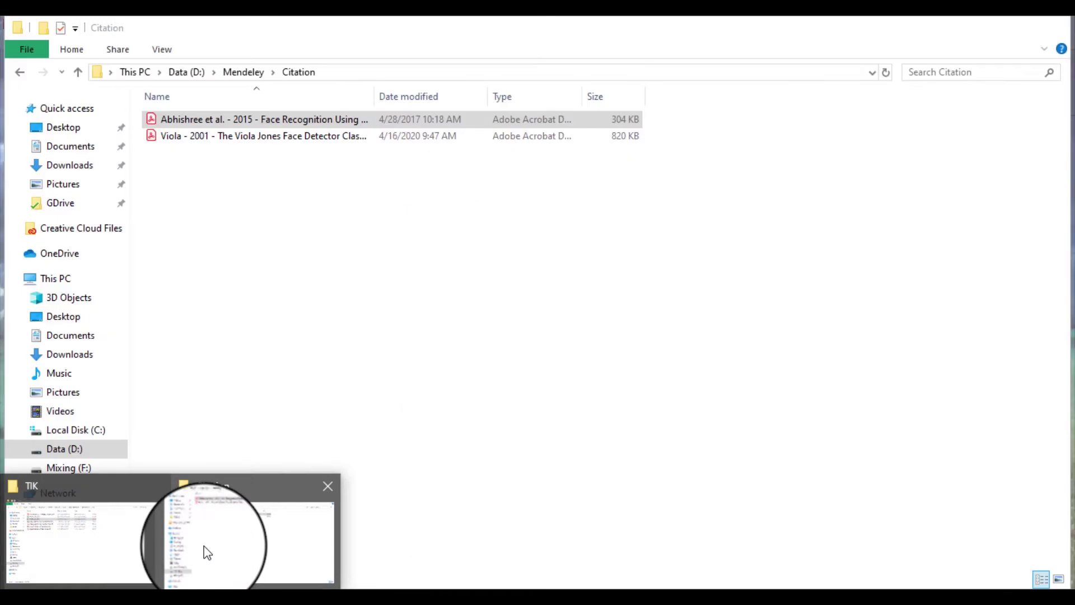
click(203, 553)
click(286, 140)
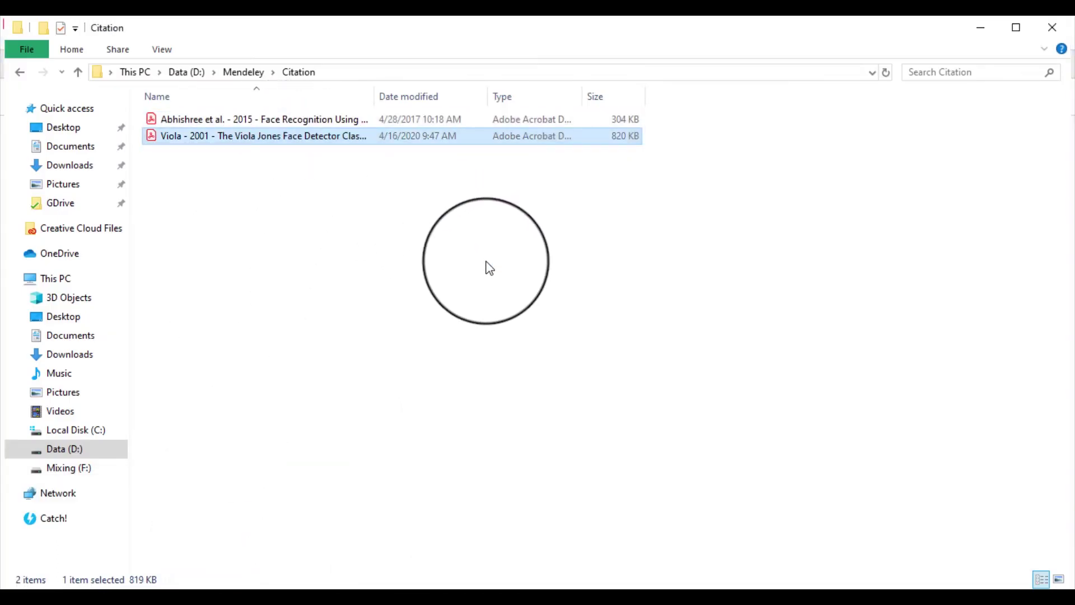
key(Return)
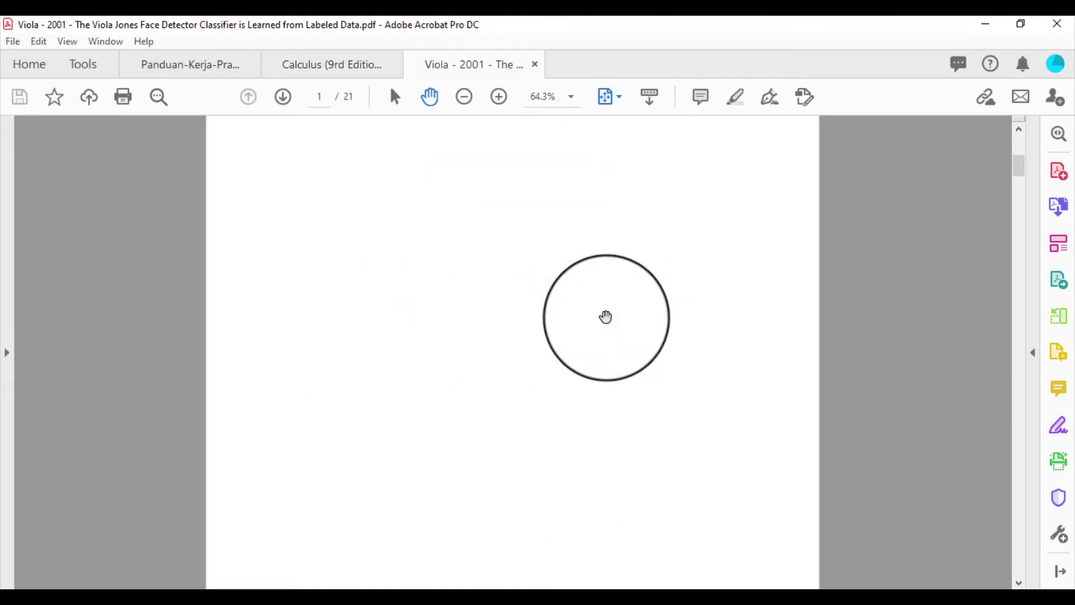
Page through the Viola 2001 slides, ending back at The Integral Image slide
key(Home)
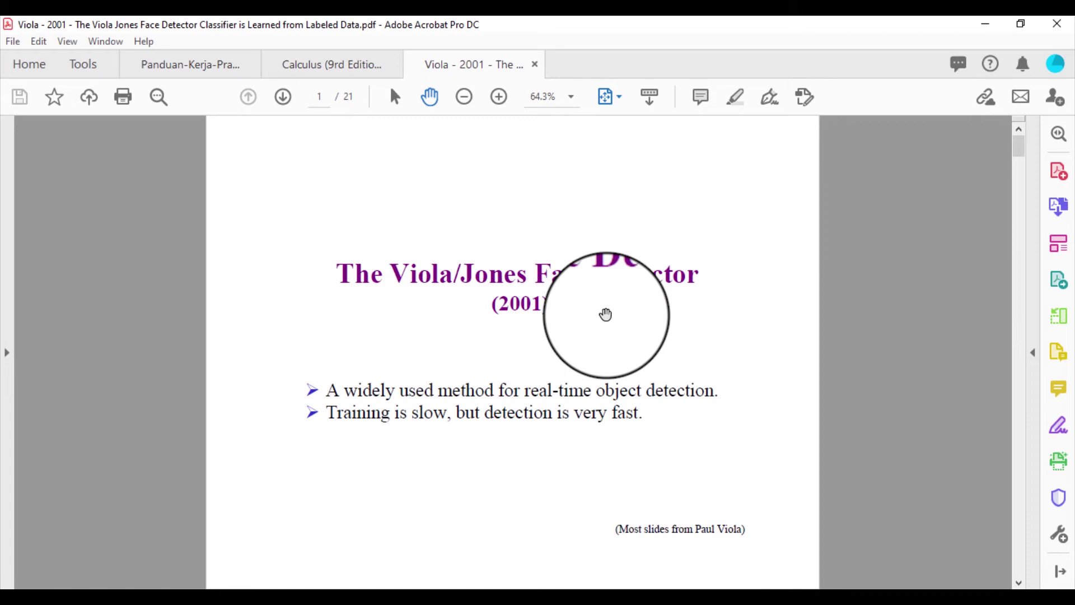
key(Page_Down)
key(Page_Down)
key(Page_Down)
key(Page_Down)
key(Page_Down)
key(Page_Down)
key(Page_Down)
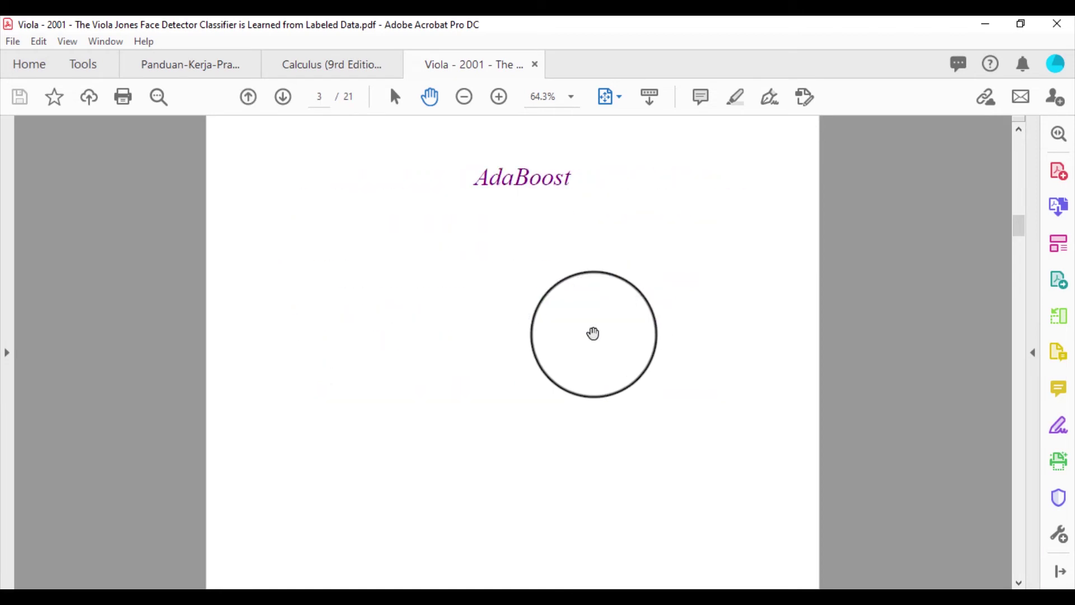
key(Page_Down)
key(Page_Down)
key(Page_Down)
key(Page_Down)
key(Page_Down)
key(Page_Down)
key(Page_Down)
key(Page_Down)
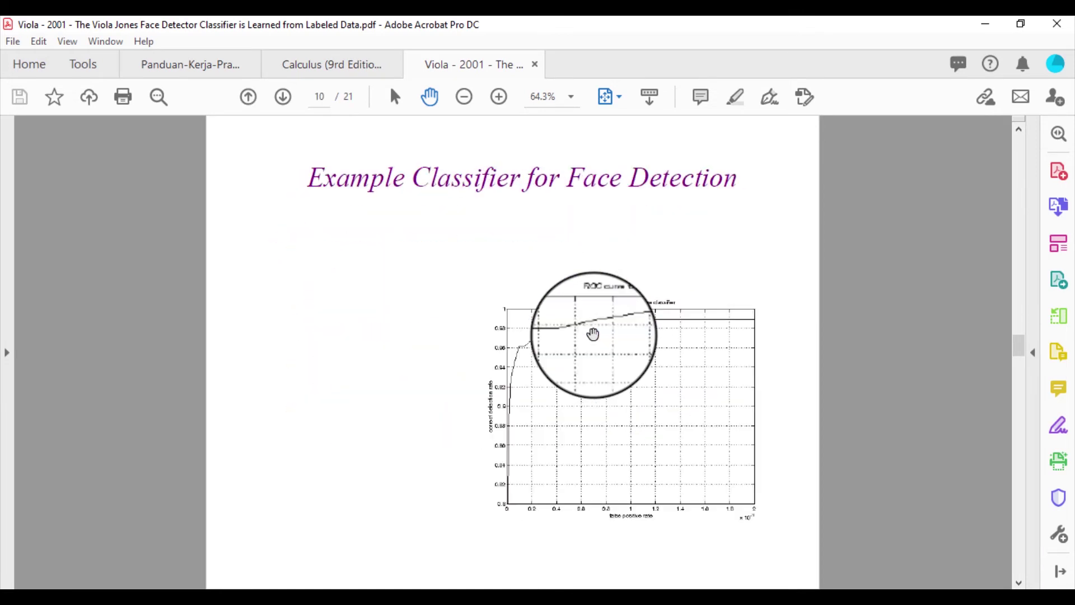
key(Page_Down)
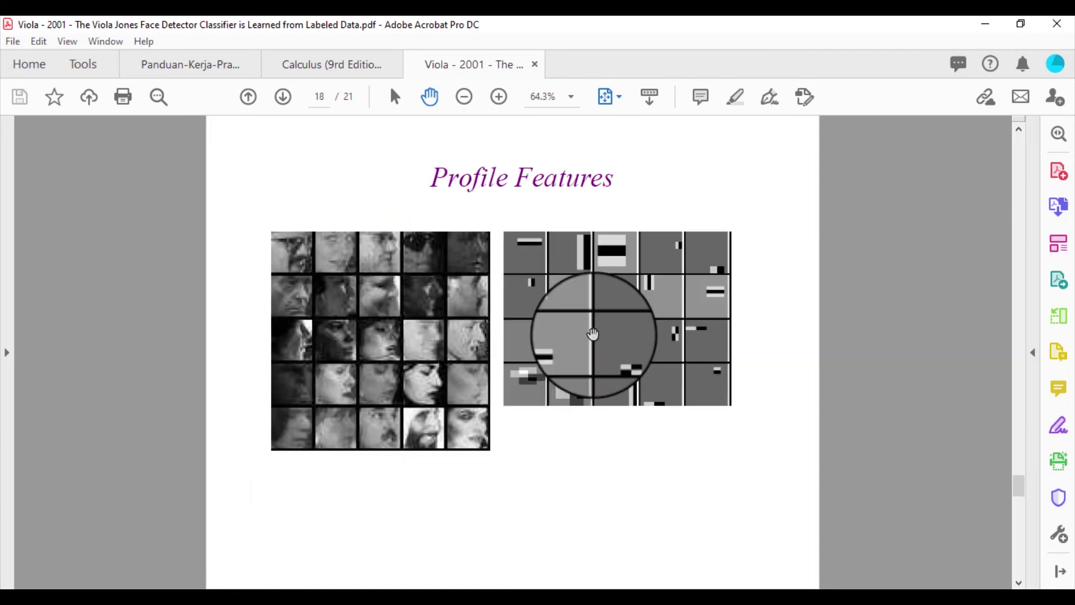
key(End)
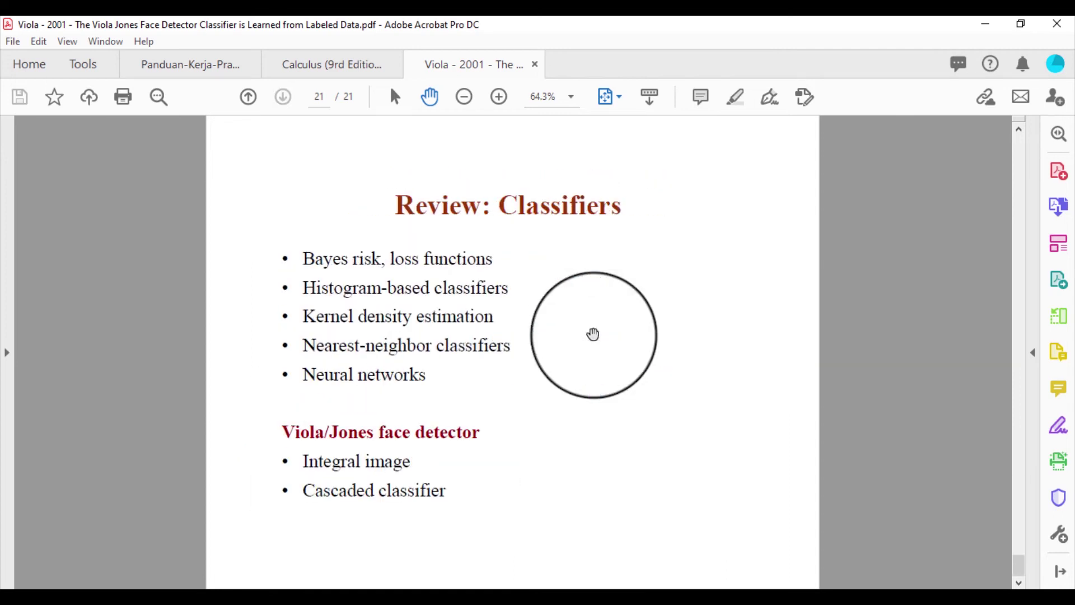
key(Page_Up)
key(Page_Up)
key(Page_Up)
key(Page_Up)
key(Page_Up)
key(Page_Up)
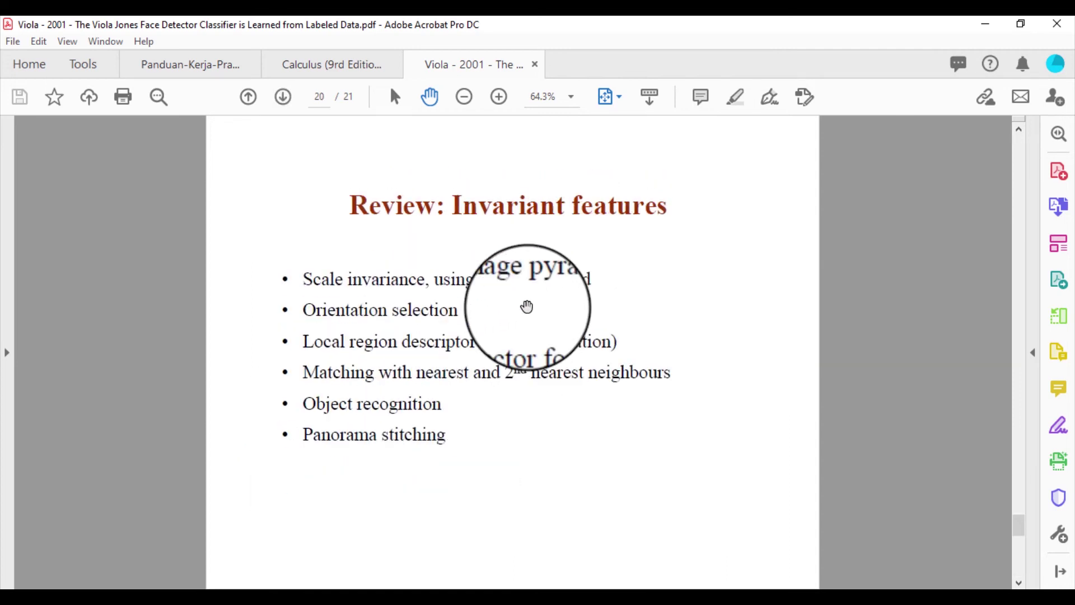
key(Page_Up)
key(Page_Up)
key(Page_Up)
key(Page_Up)
key(Page_Up)
key(Page_Up)
key(Page_Up)
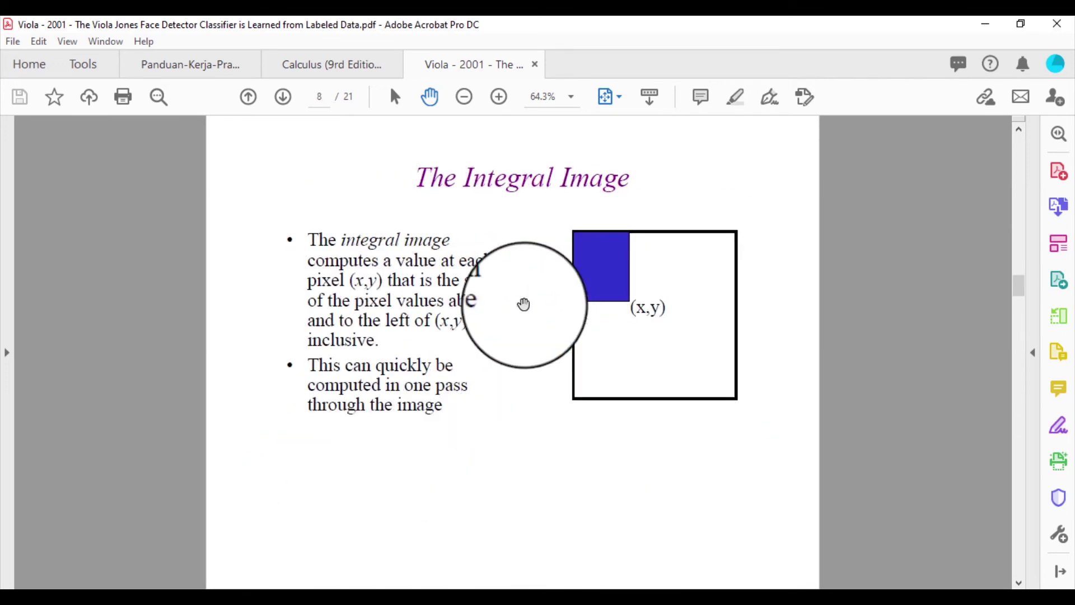
Close the Viola slides and return to the Citation folder window
click(538, 65)
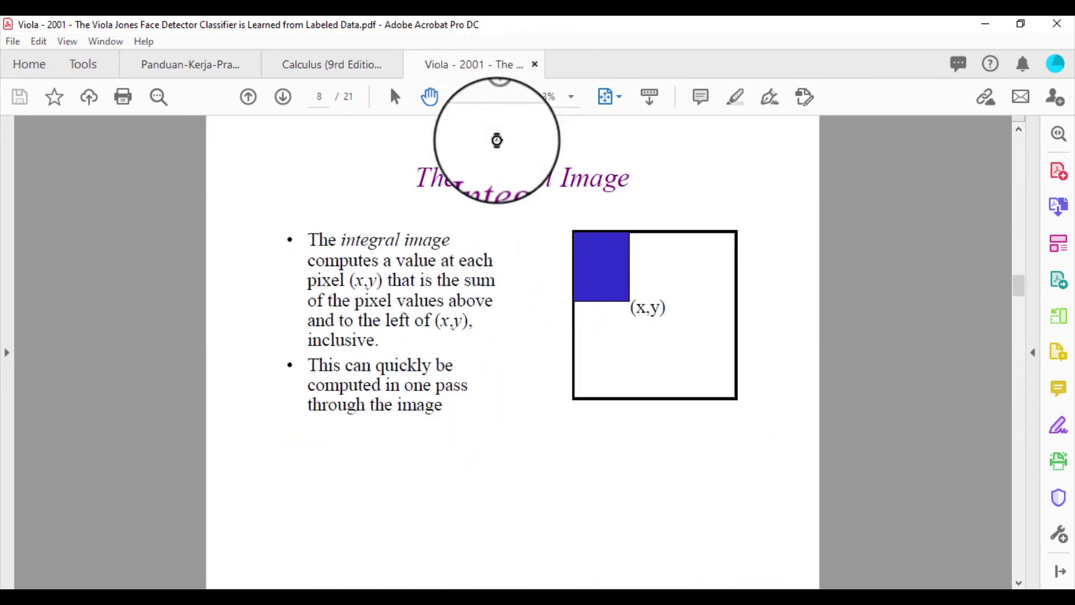
mouse_move(135, 585)
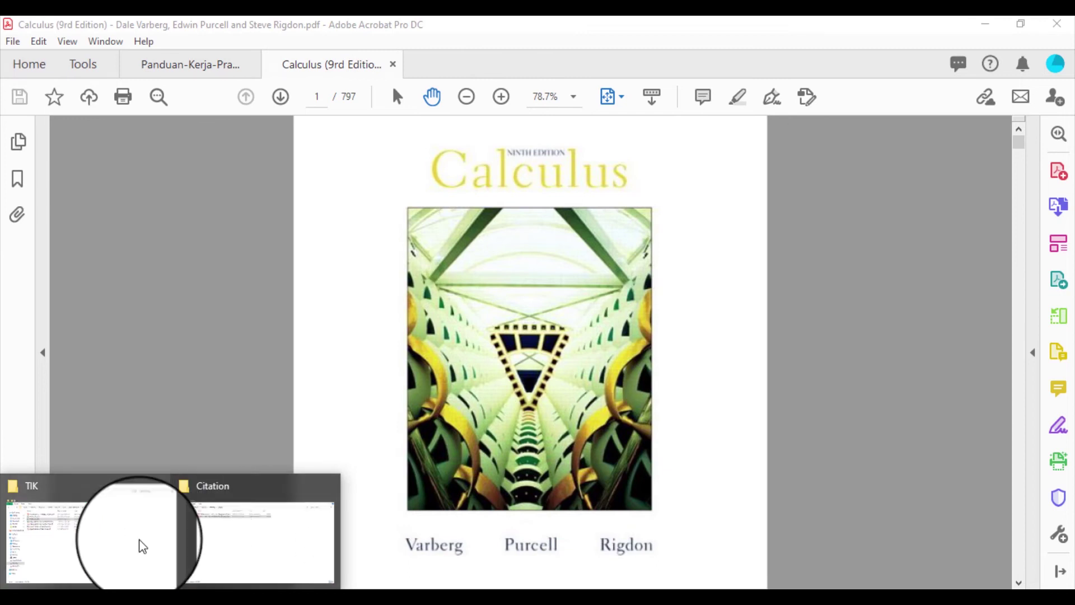
mouse_move(142, 546)
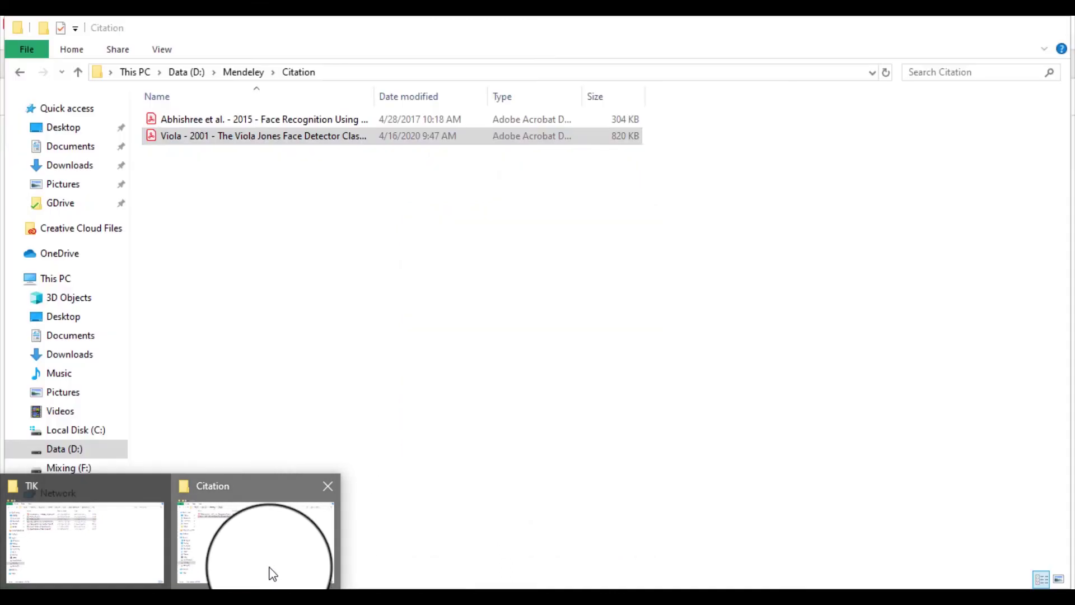
click(271, 573)
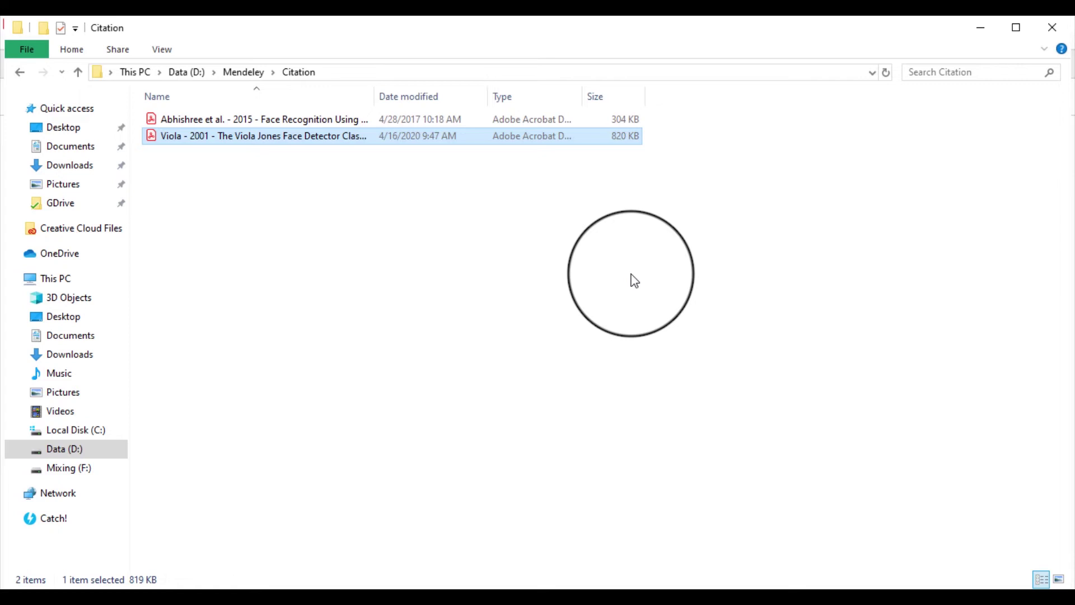
Select the Abhishree 2015 face recognition PDF, then bring Mendeley Desktop to the front
click(642, 290)
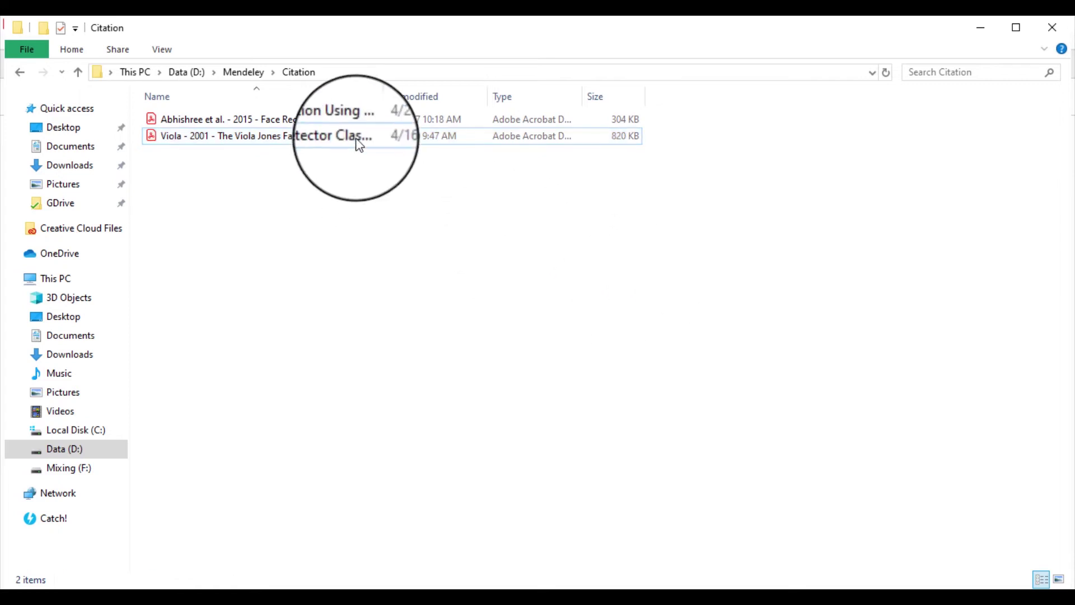
click(342, 121)
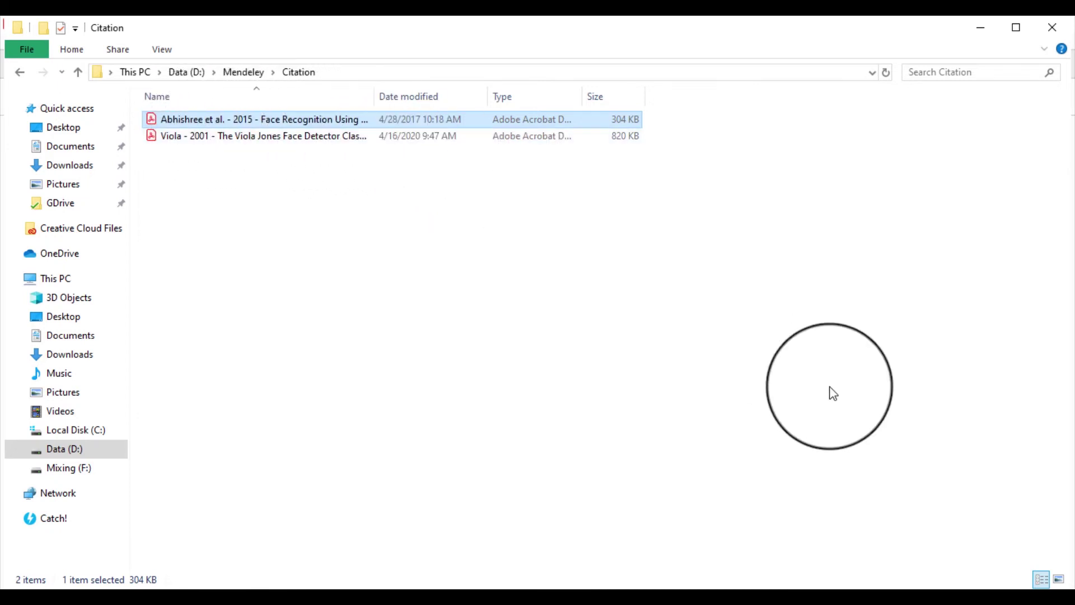
click(883, 598)
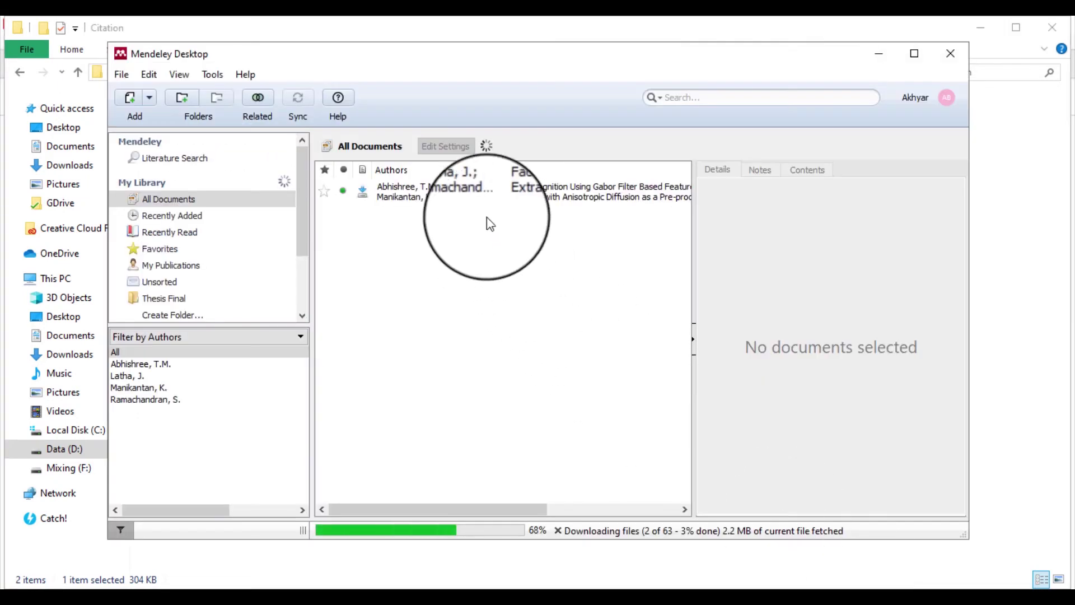
Delete the Abhishree face recognition paper from the Mendeley library
click(486, 192)
right_click(488, 190)
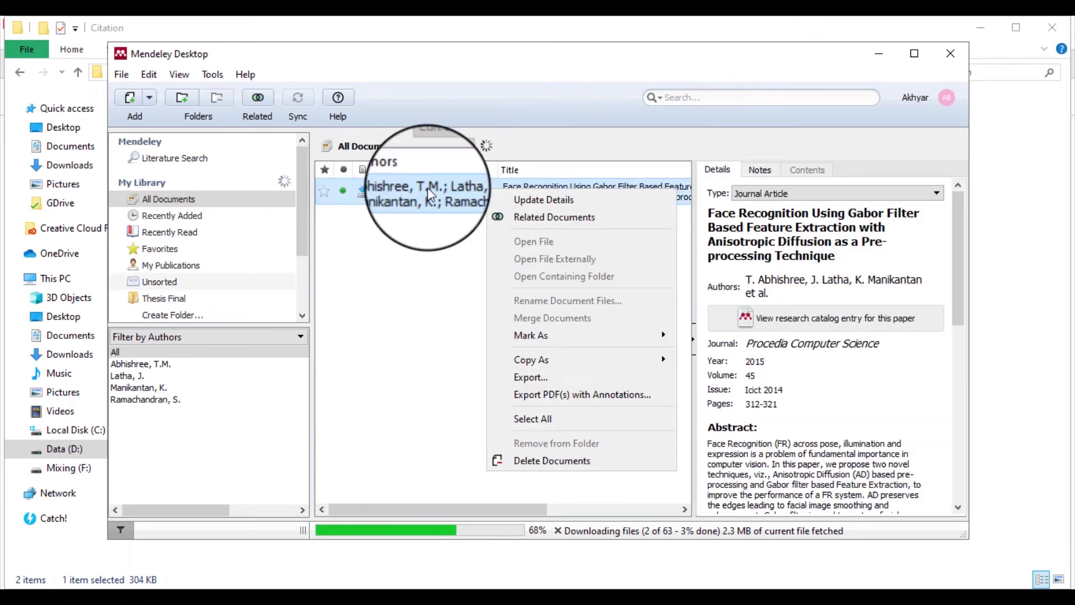
click(560, 461)
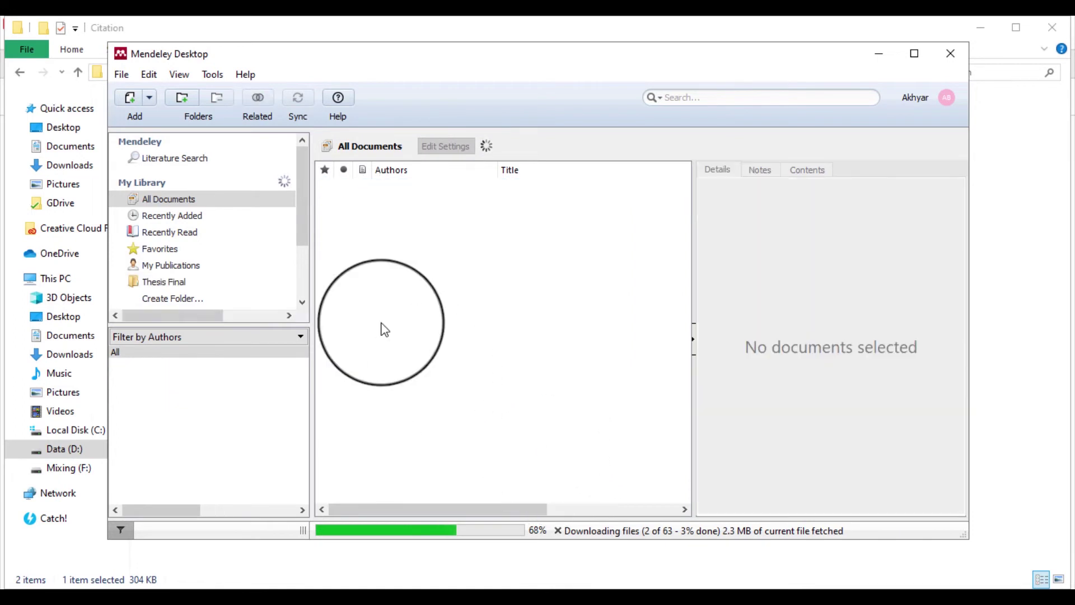
drag(303, 216, 311, 194)
click(392, 224)
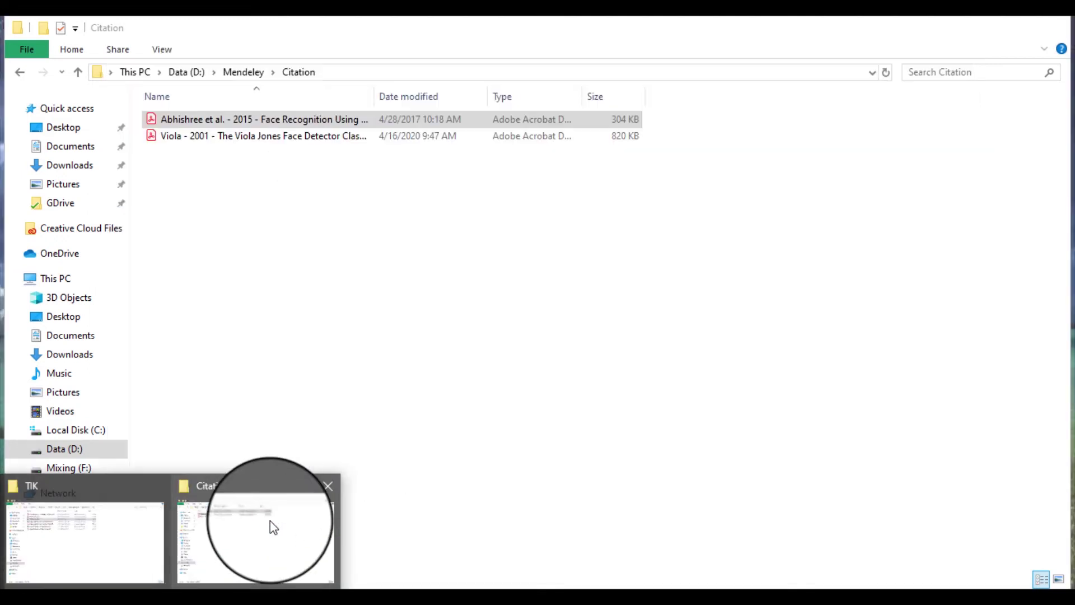
Drag the Abhishree PDF from the Citation folder back into Mendeley and view its details
click(269, 519)
drag(277, 116, 426, 286)
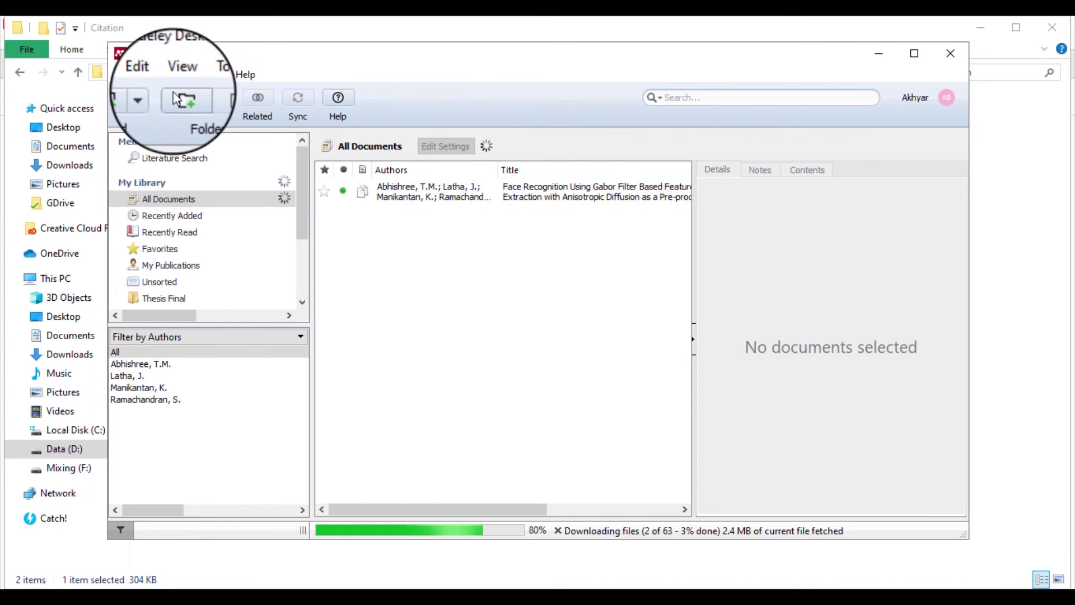
click(152, 102)
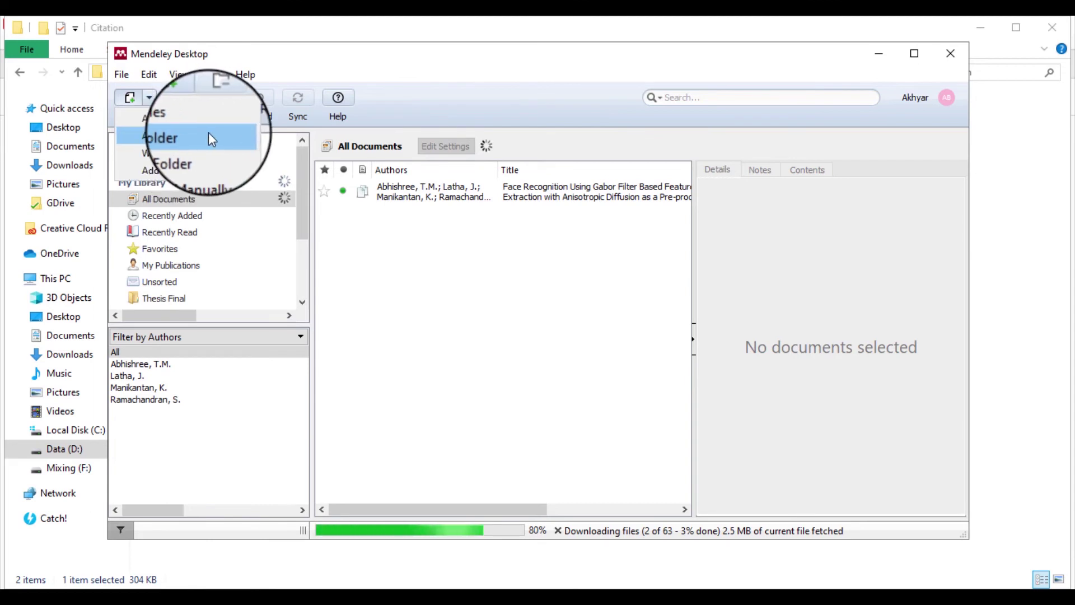
click(508, 271)
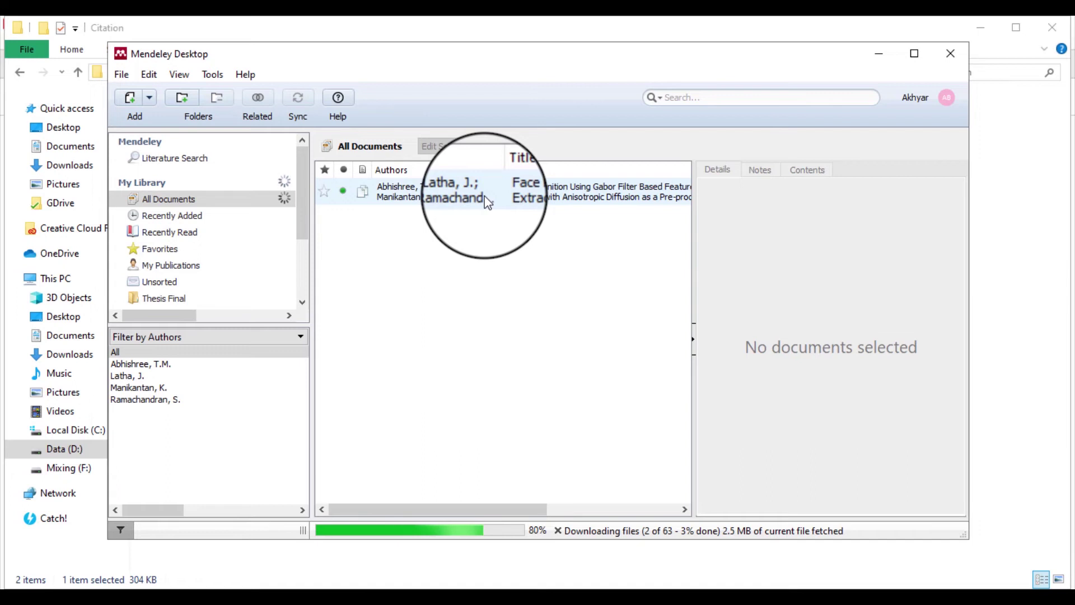
click(480, 192)
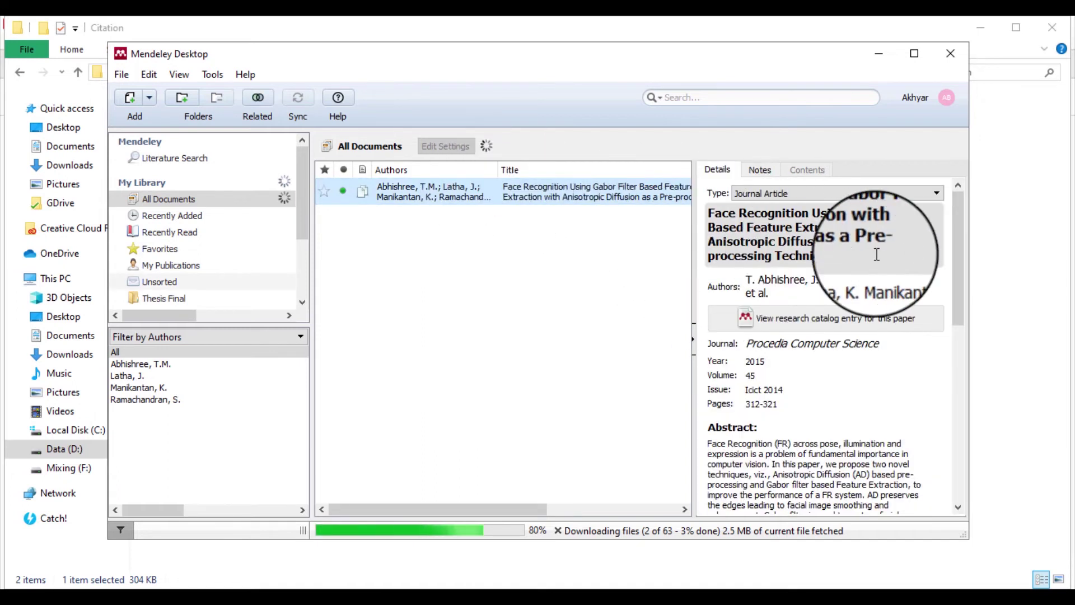
Check the authors, journal Procedia Computer Science and year 2015 in the Details pane
mouse_move(956, 210)
mouse_down()
mouse_move(959, 392)
mouse_move(949, 200)
mouse_up()
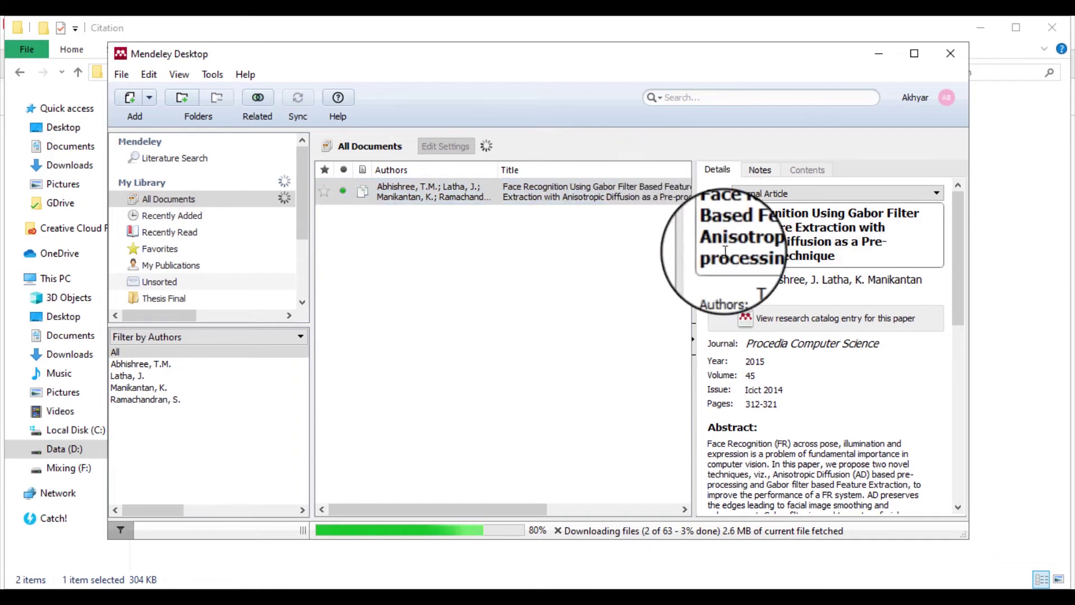
click(749, 281)
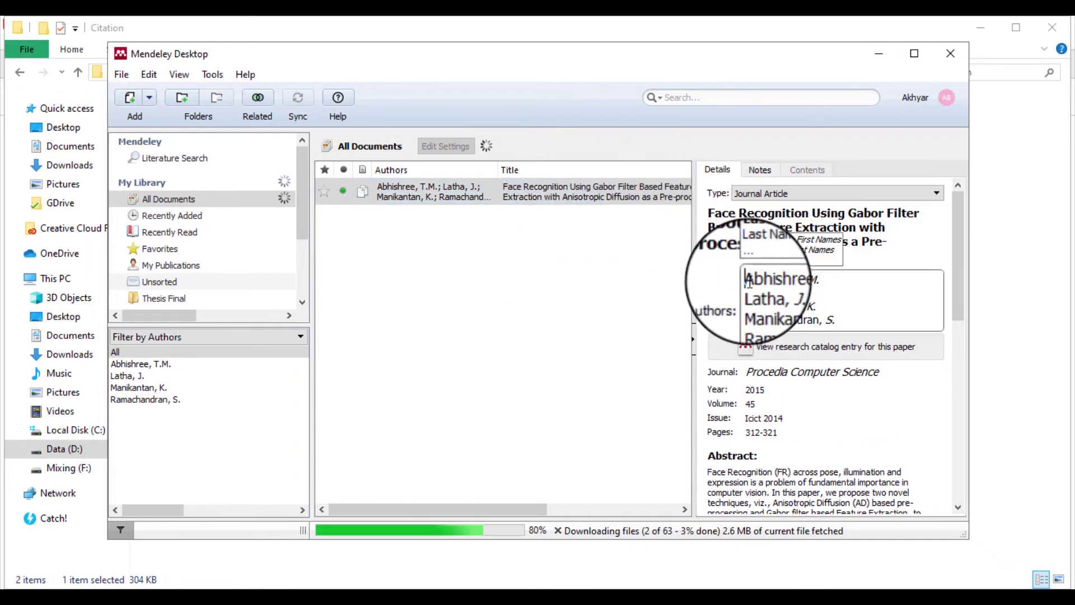
click(708, 284)
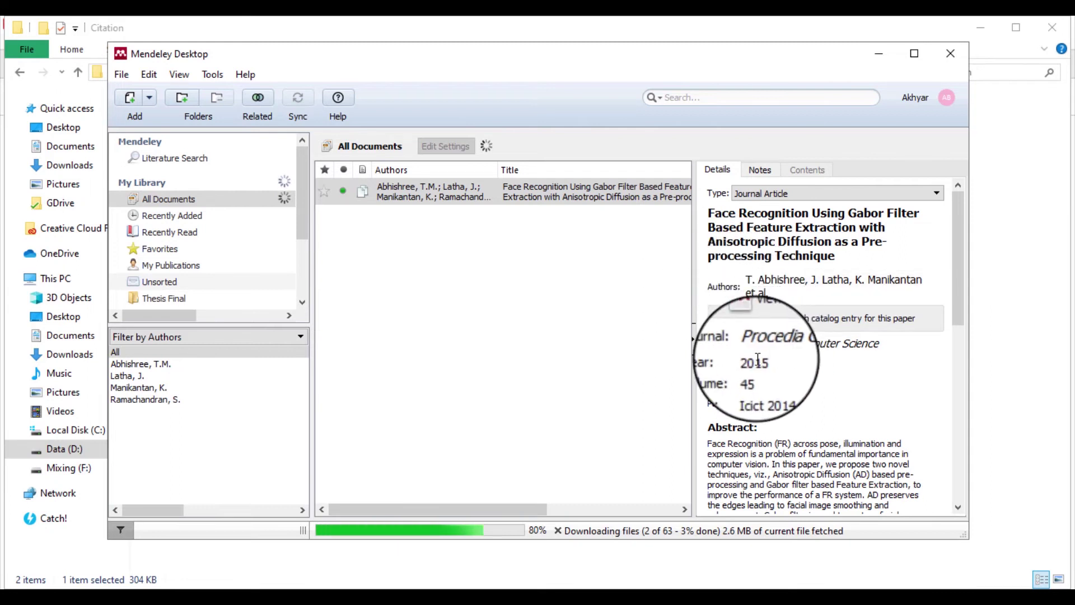
click(753, 343)
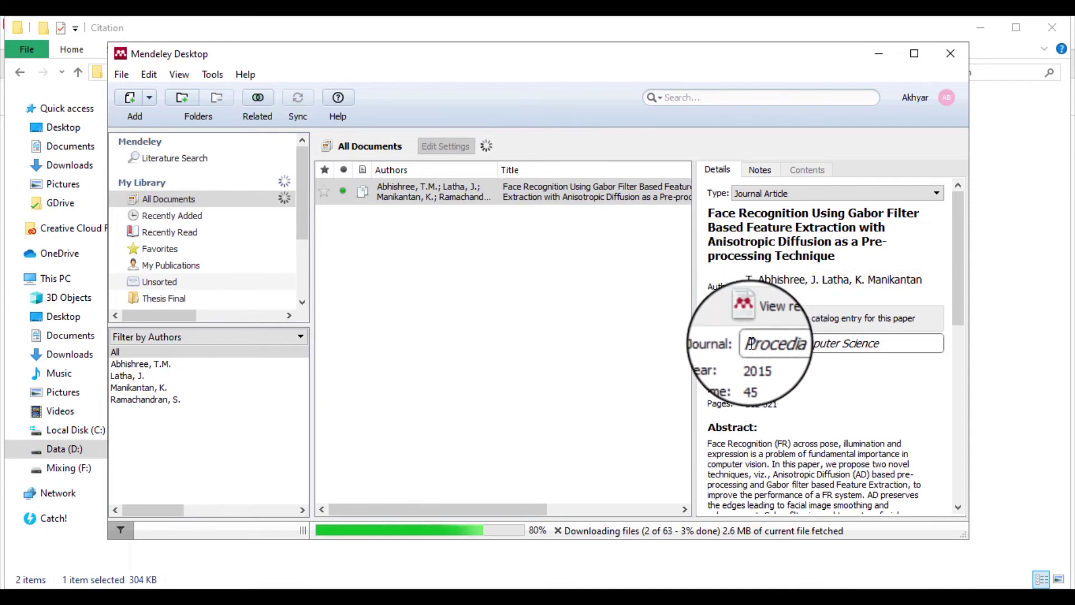
mouse_move(753, 343)
mouse_down()
mouse_move(781, 343)
mouse_move(766, 343)
mouse_up()
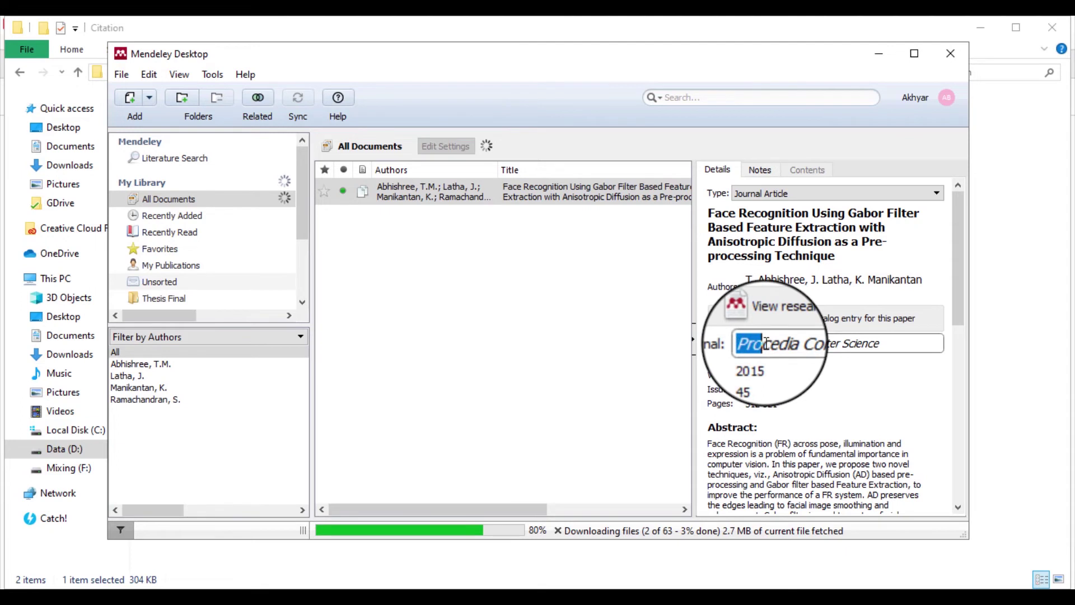
click(748, 377)
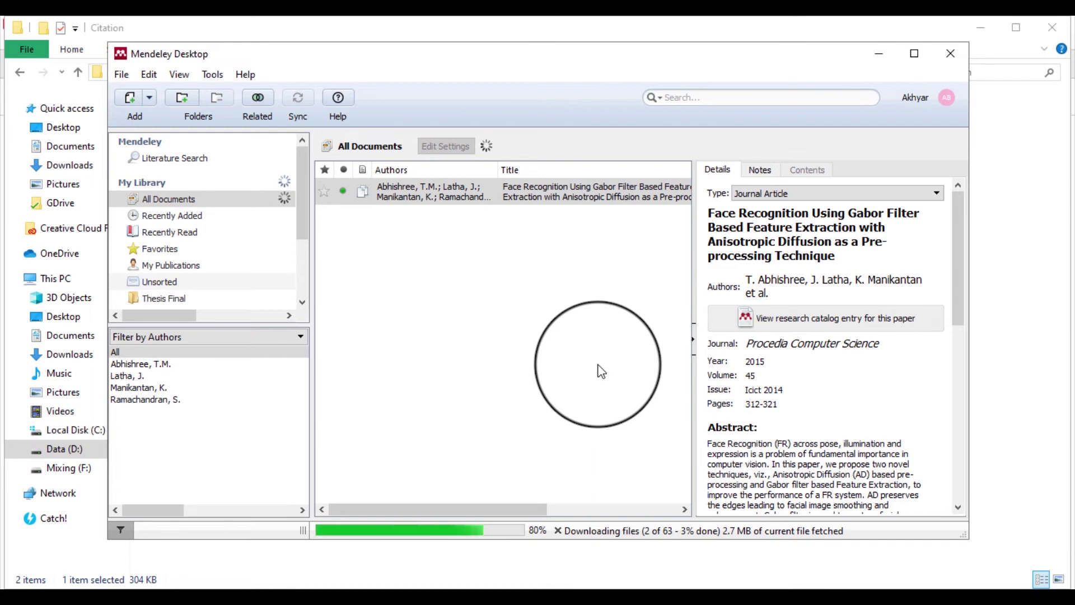
Read through the abstract, author keywords, URL and catalog IDs, then deselect the paper
click(778, 485)
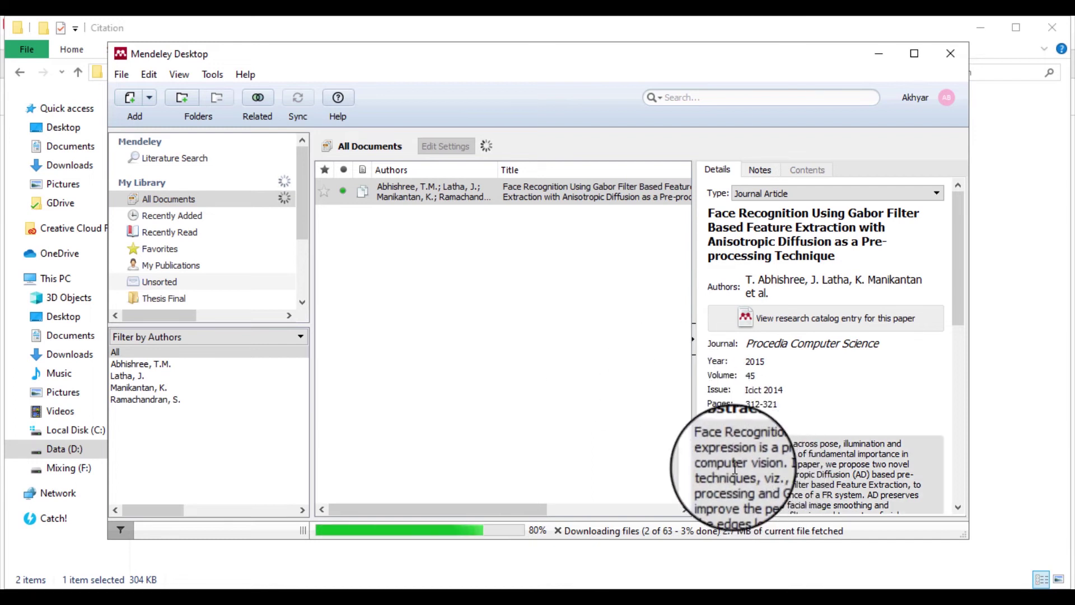
scroll(740, 458, down, 1)
scroll(740, 458, down, 5)
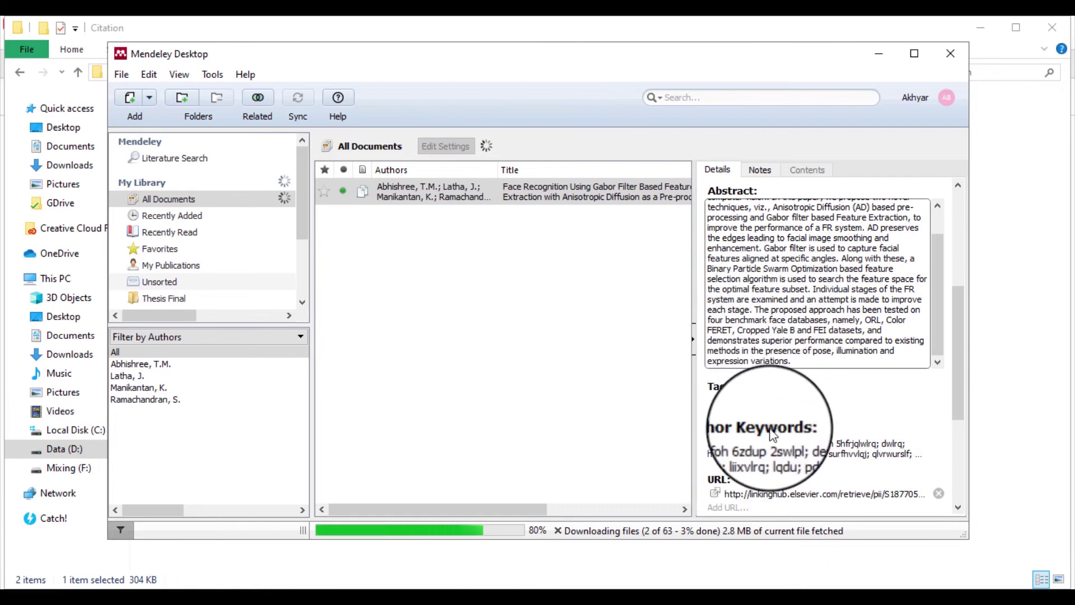
scroll(788, 438, down, 1)
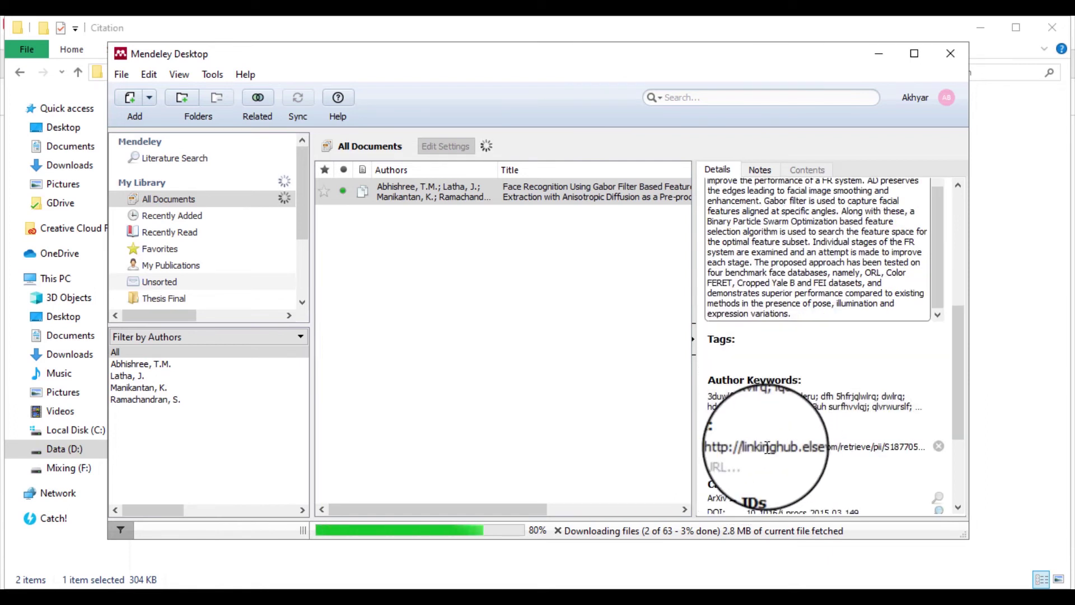
scroll(785, 440, down, 3)
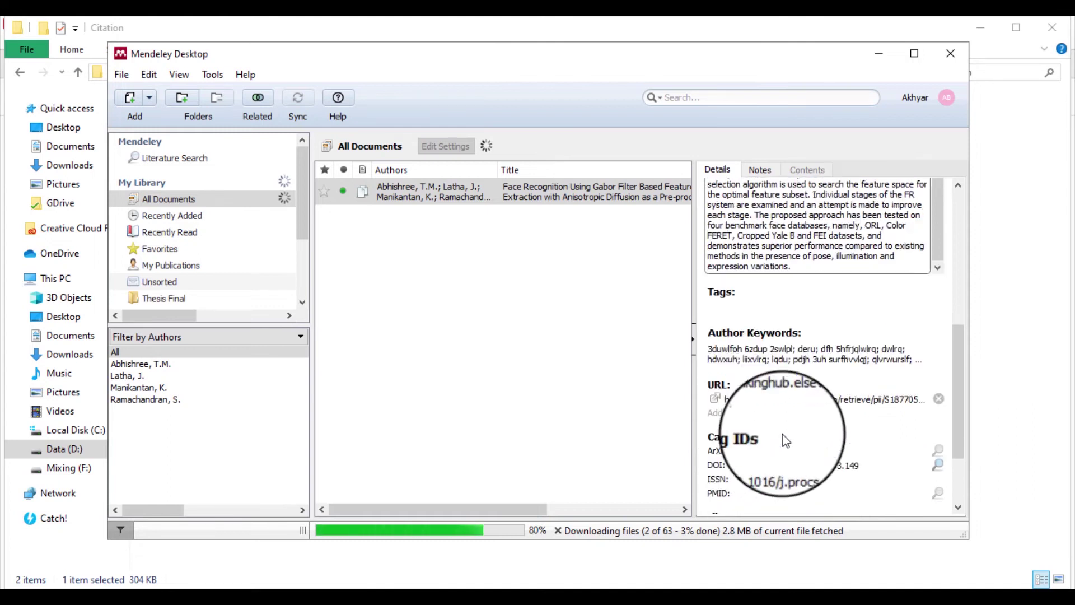
scroll(784, 437, up, 7)
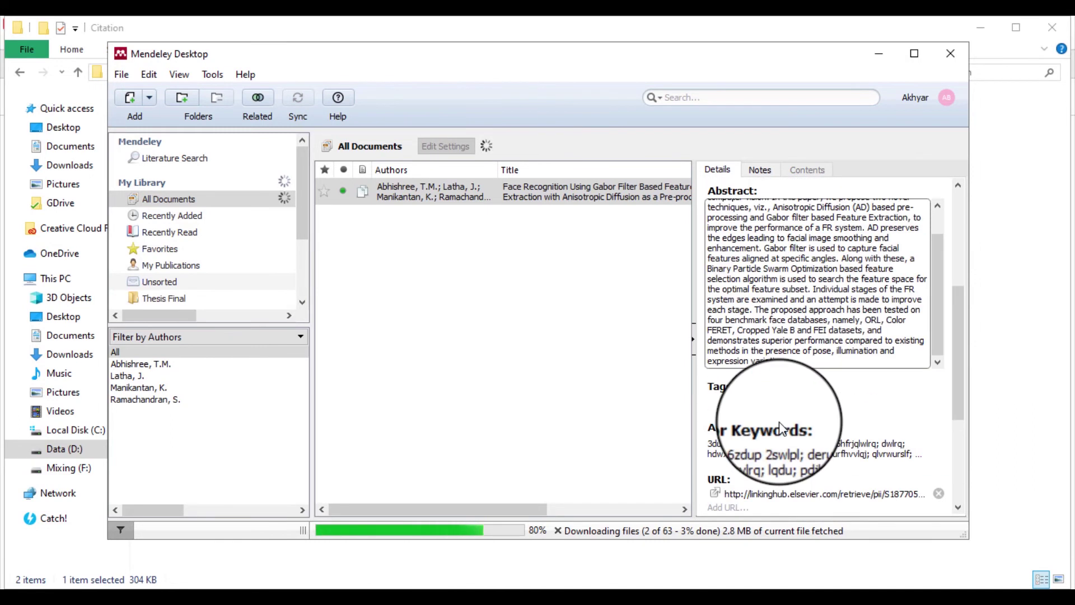
click(496, 322)
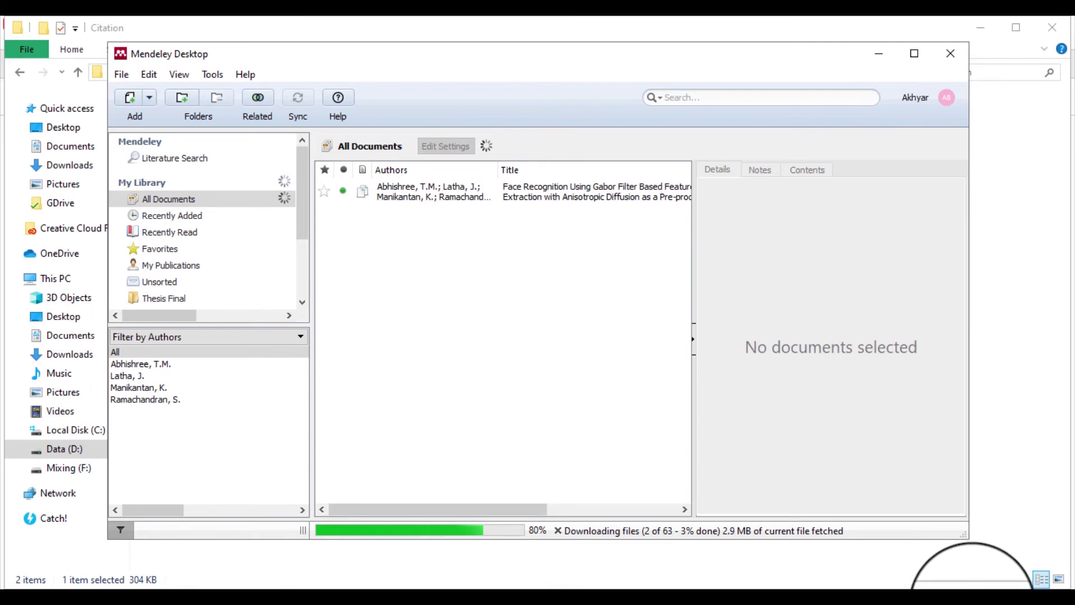
Disconnect from the Phantom-Sci Wi-Fi network and confirm the computer is offline
click(972, 602)
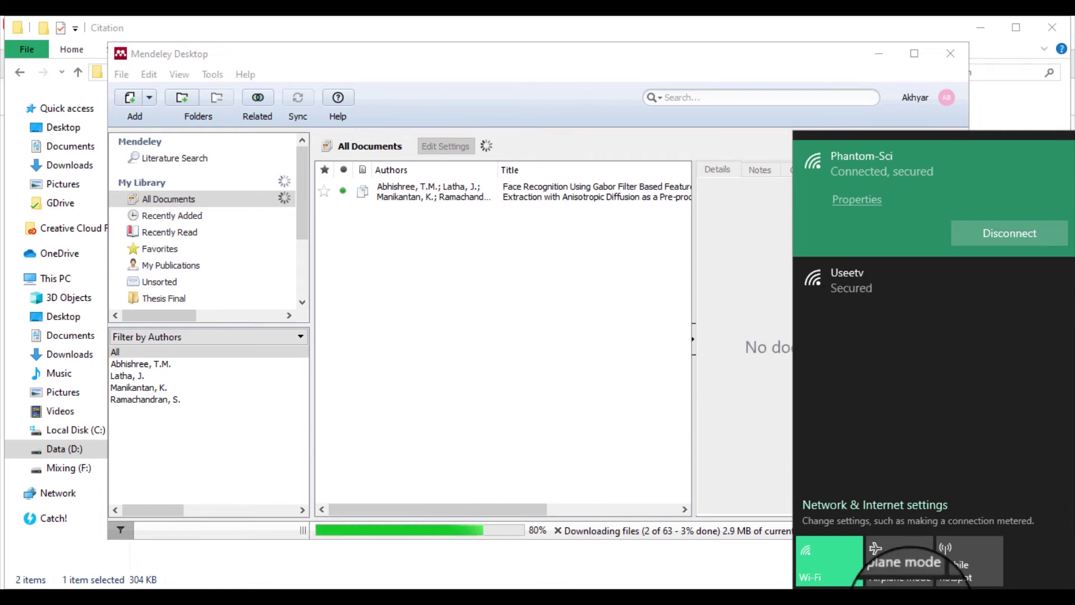
click(972, 602)
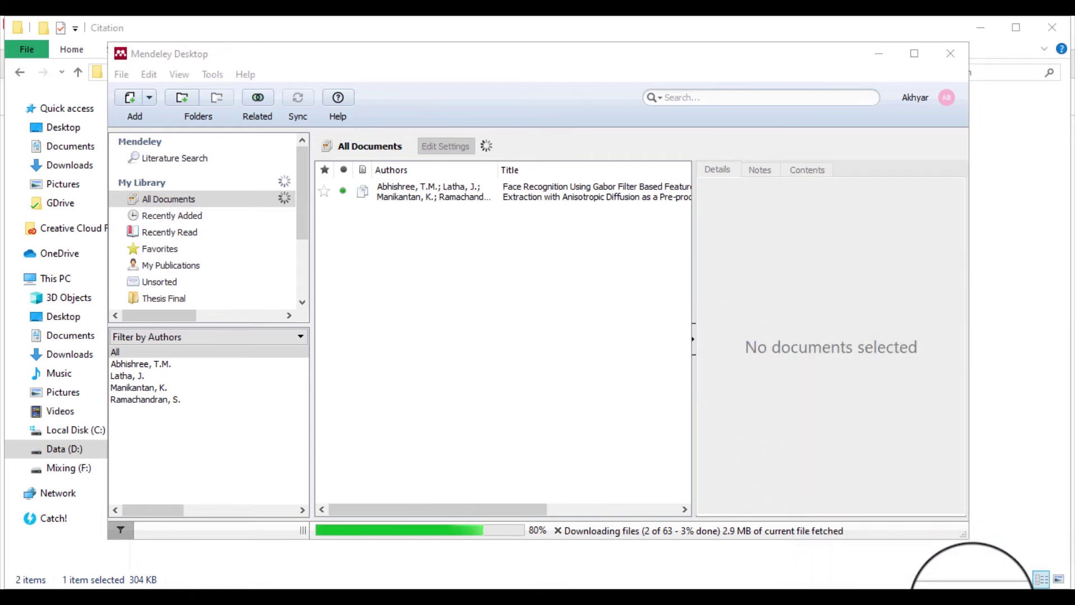
click(972, 599)
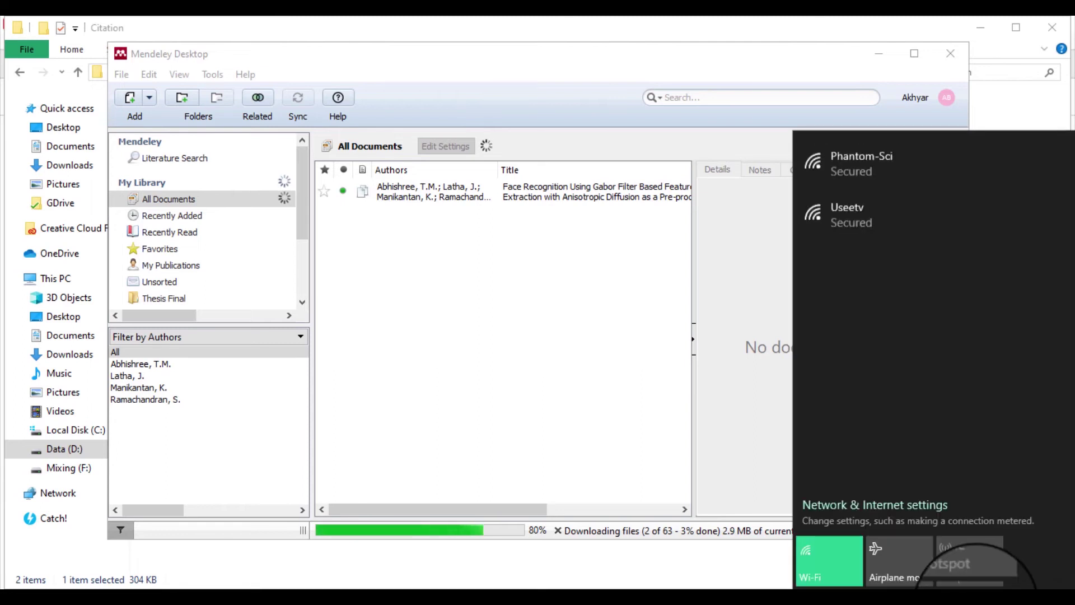
click(972, 599)
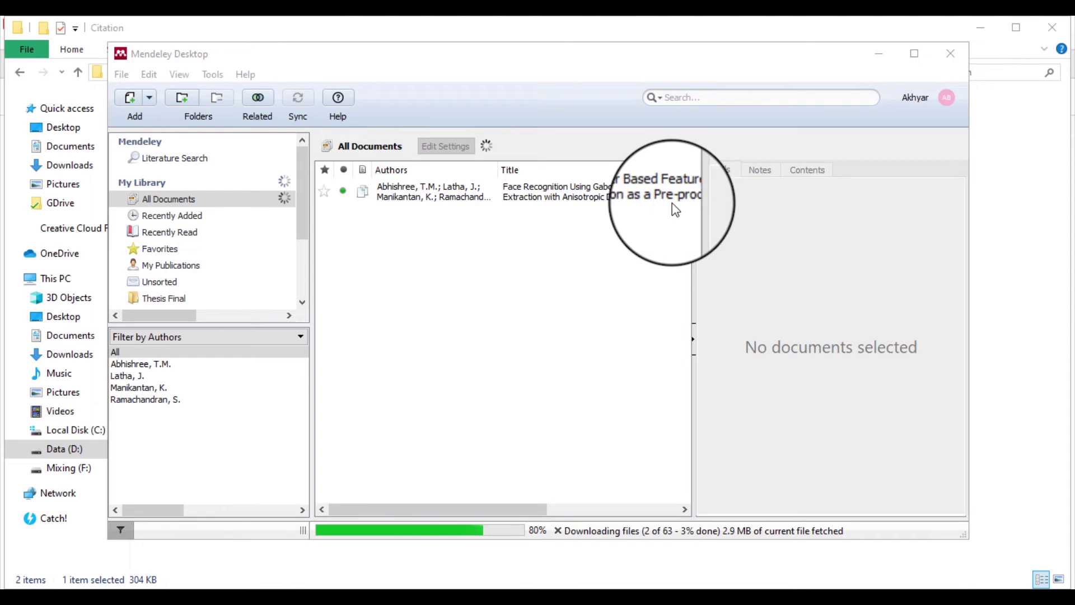
Delete the Face Recognition paper and drag the Abhishree PDF back in from the Citation folder
click(587, 208)
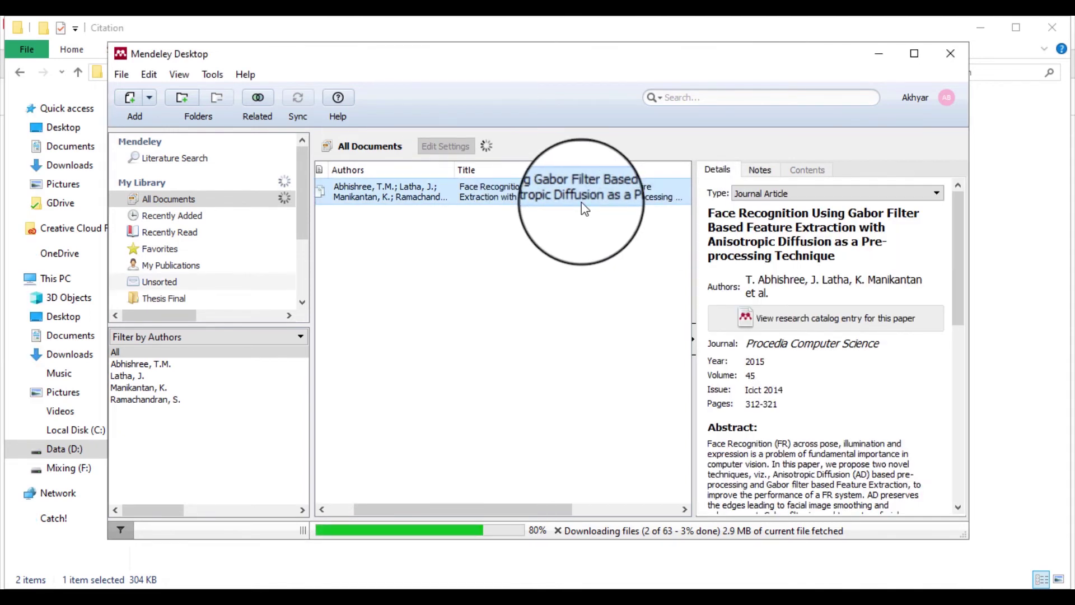
right_click(581, 204)
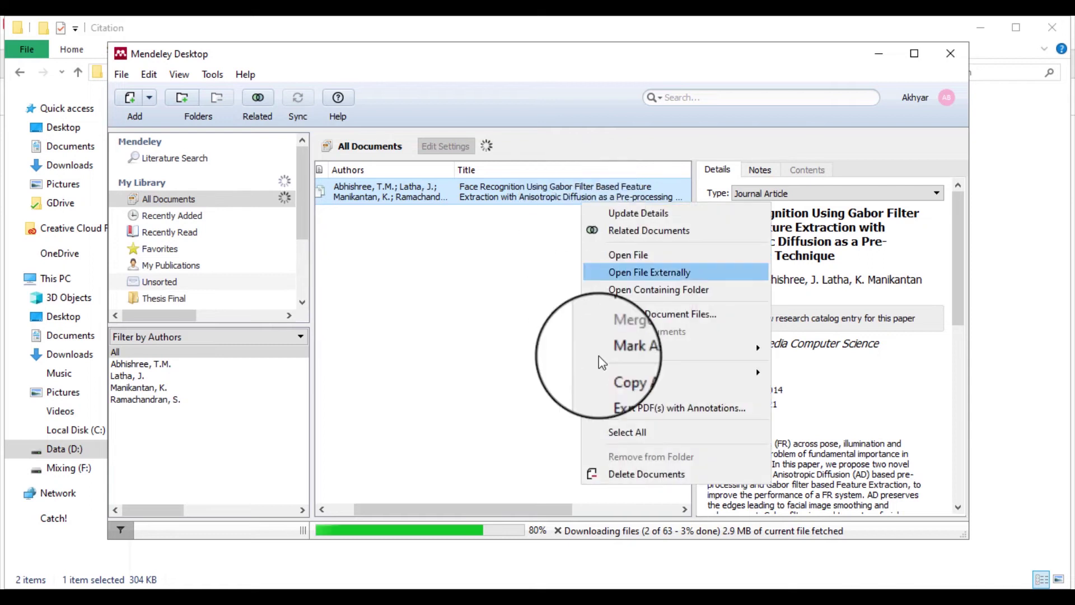
click(625, 477)
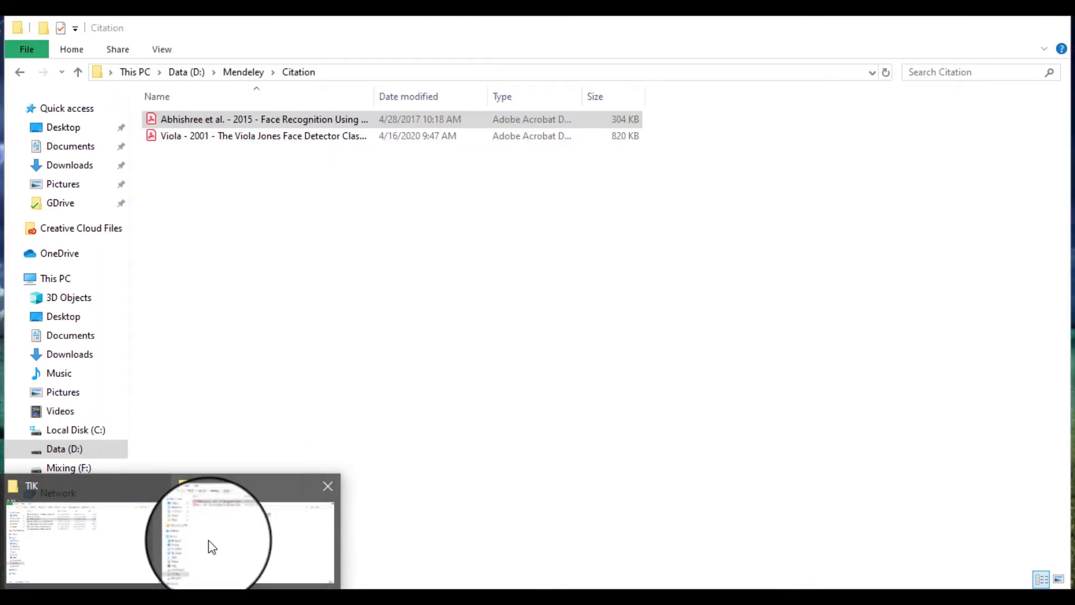
click(206, 547)
drag(283, 120, 433, 244)
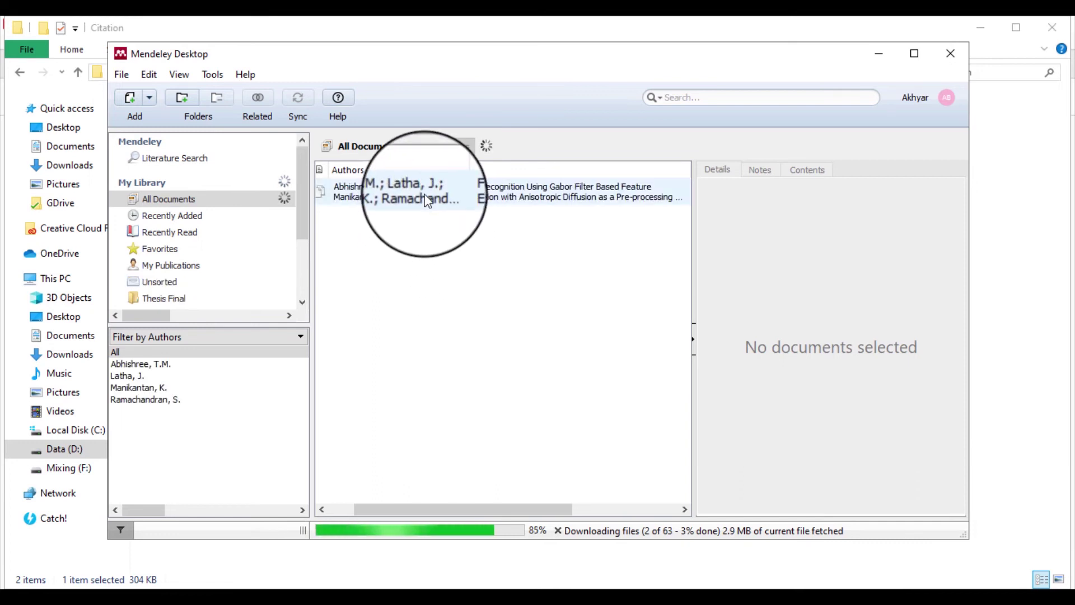
double_click(478, 192)
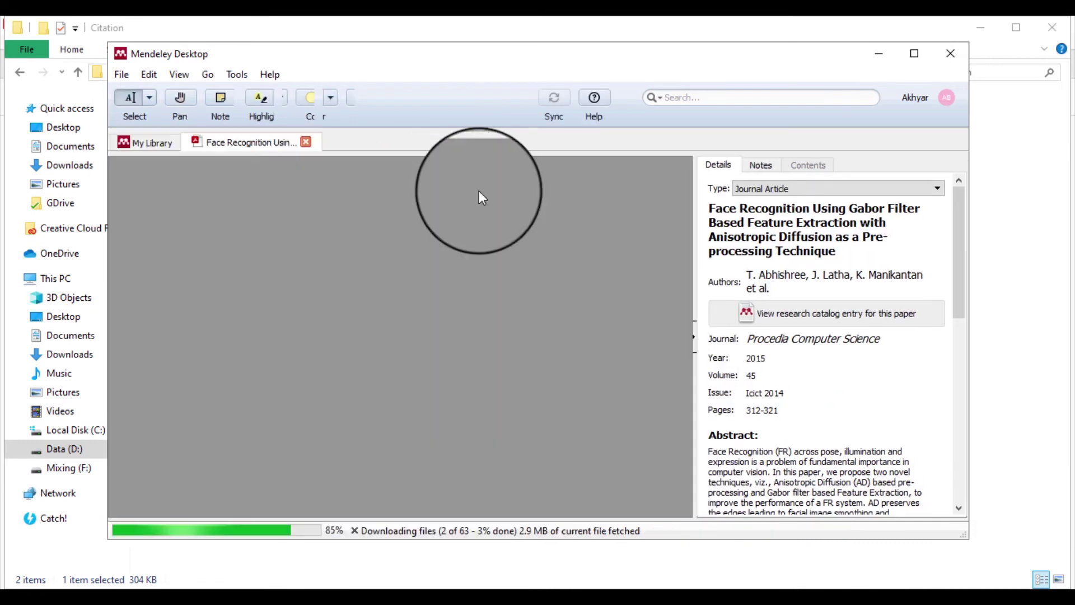
click(306, 142)
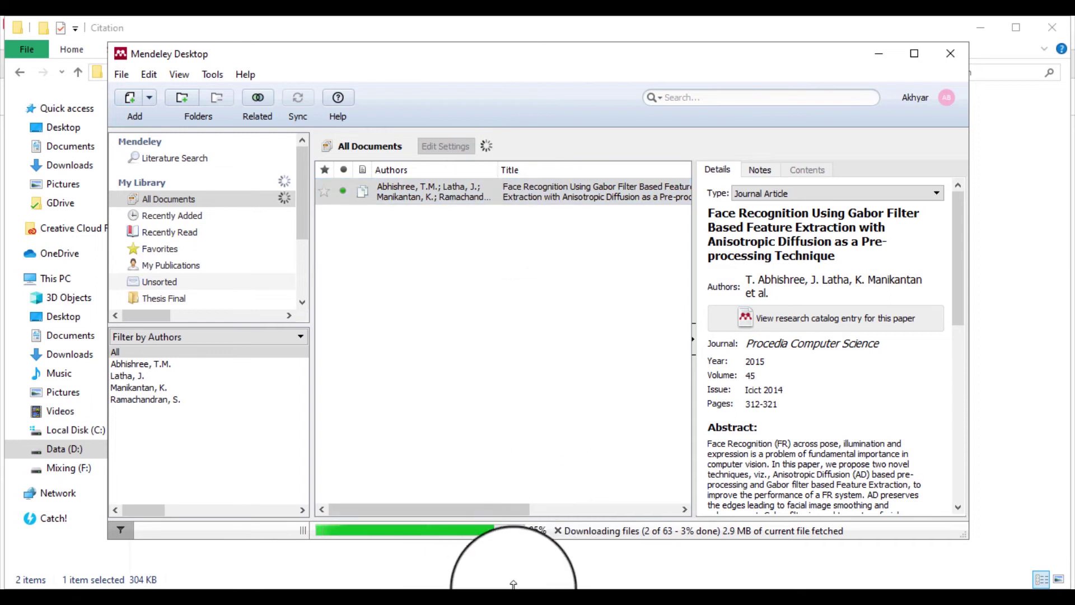
click(396, 587)
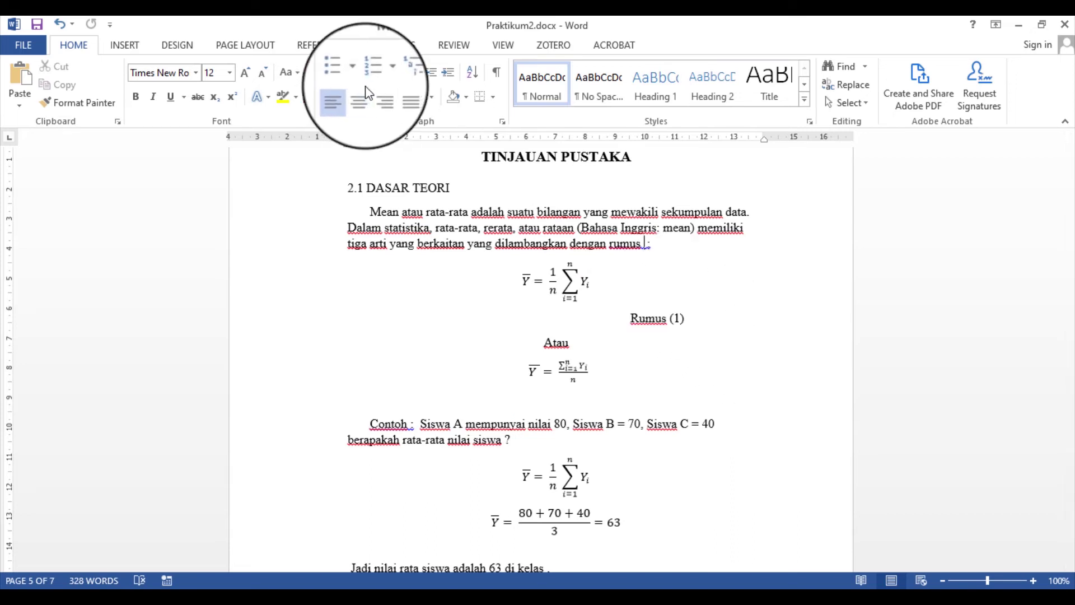
Show Word's References ribbon with Mendeley Cite-O-Matic set to IEEE style
click(322, 50)
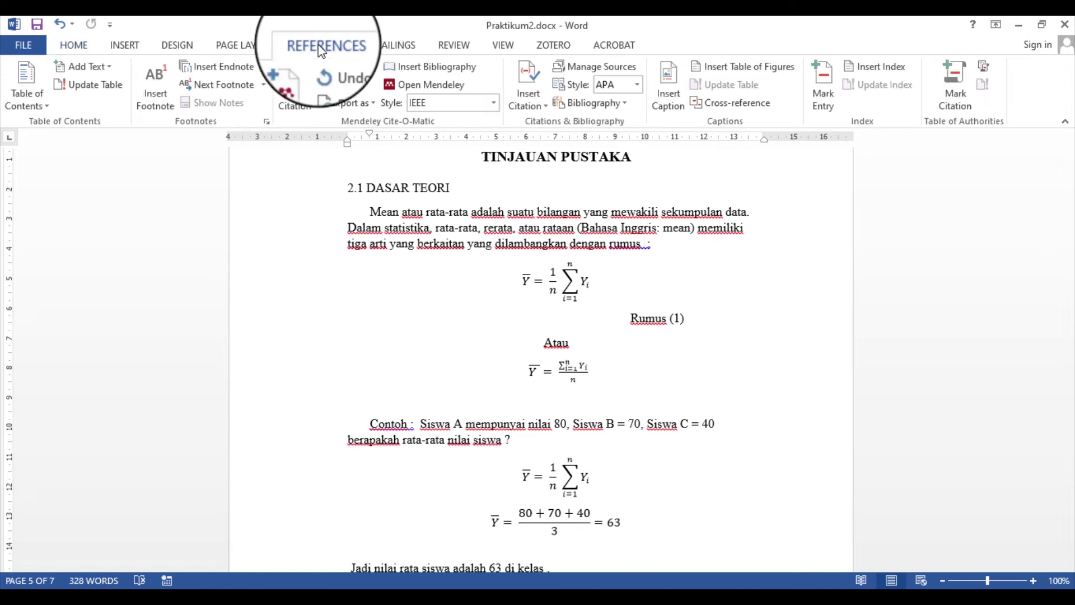
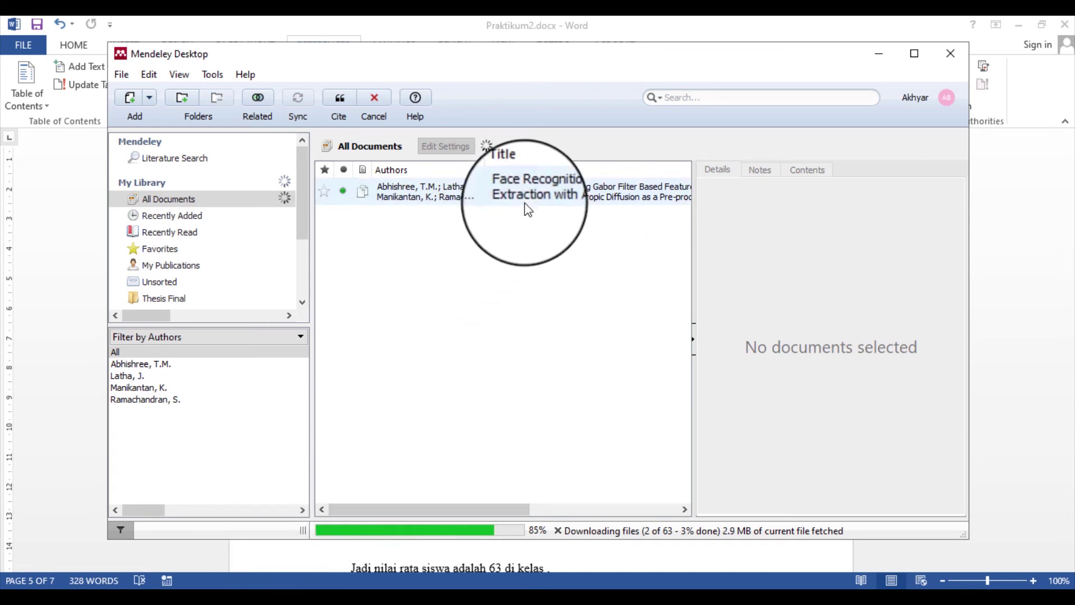
Cite the Gabor-filter Face Recognition paper from Mendeley as [1] after 'rumus'
click(526, 200)
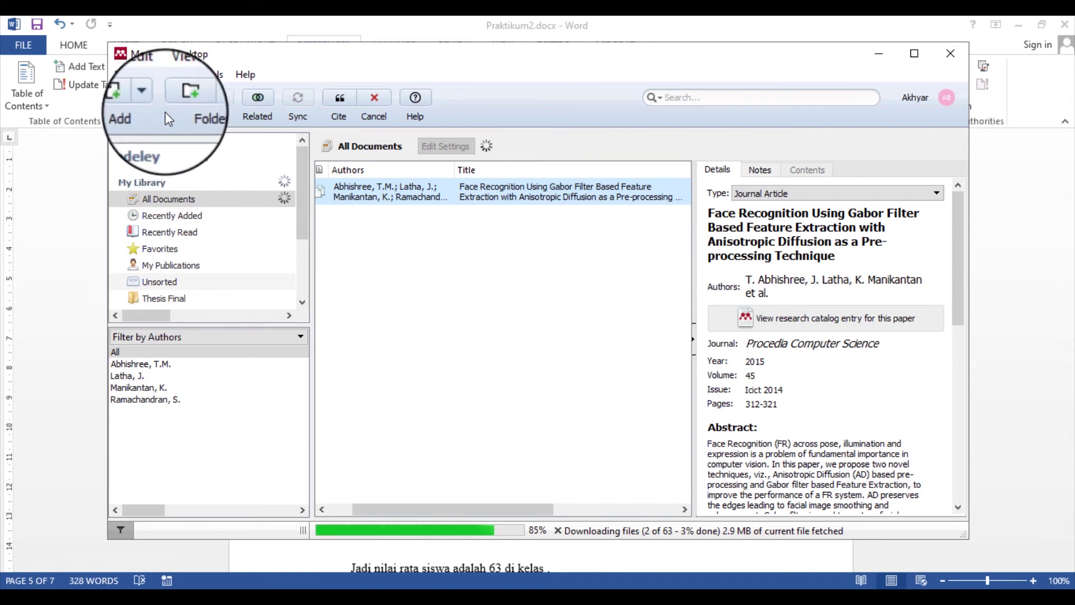
click(340, 100)
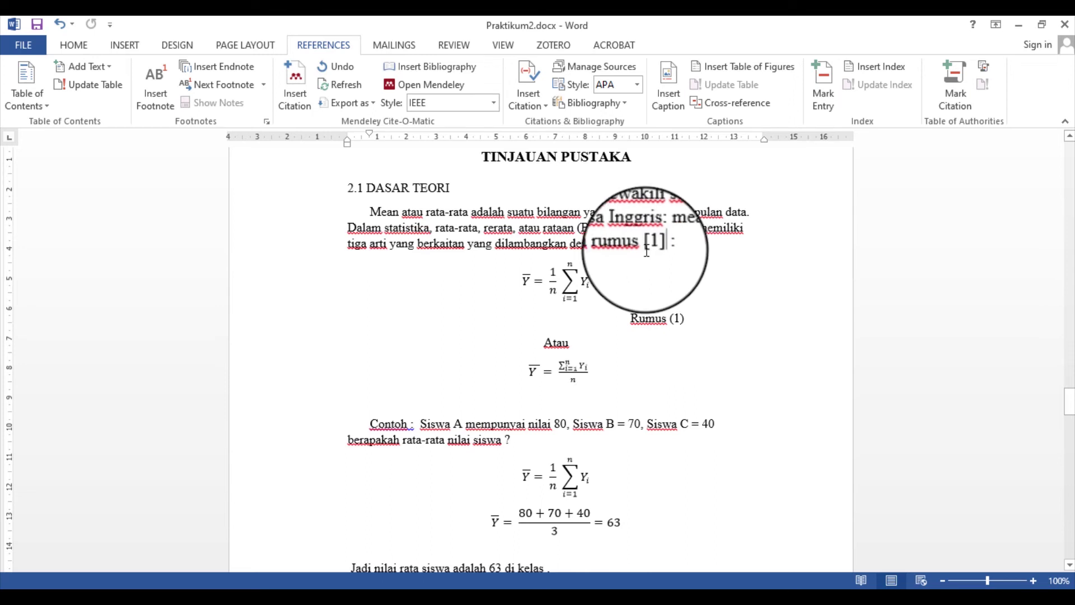
Left-align the empty line under DAFTAR PUSTAKA and insert the IEEE bibliography listing entry [1]
scroll(647, 250, down, 20)
scroll(647, 250, down, 20)
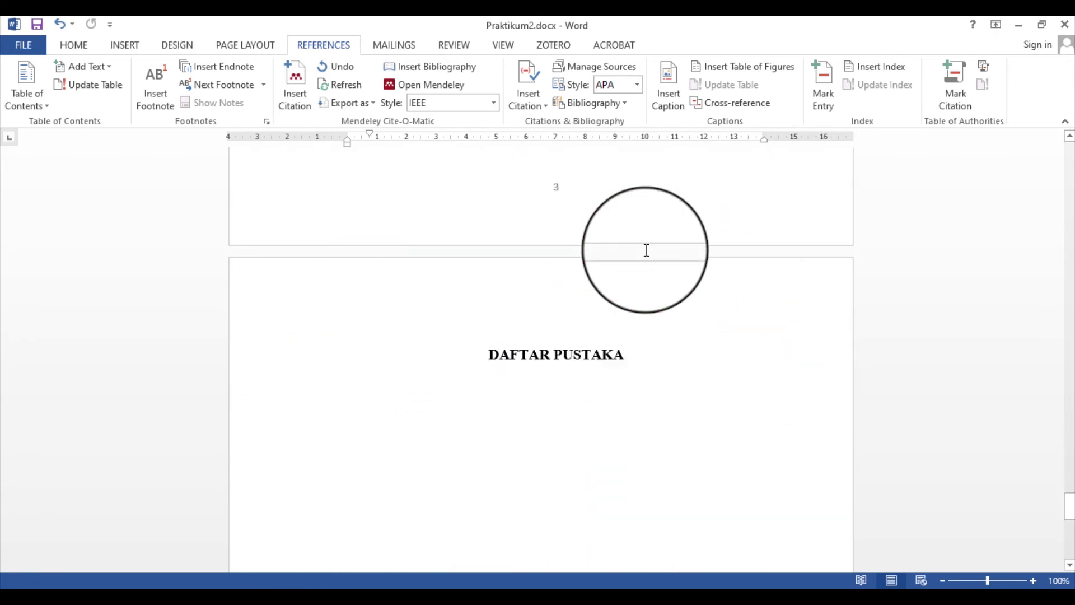
scroll(646, 250, down, 4)
click(332, 282)
drag(336, 280, 614, 289)
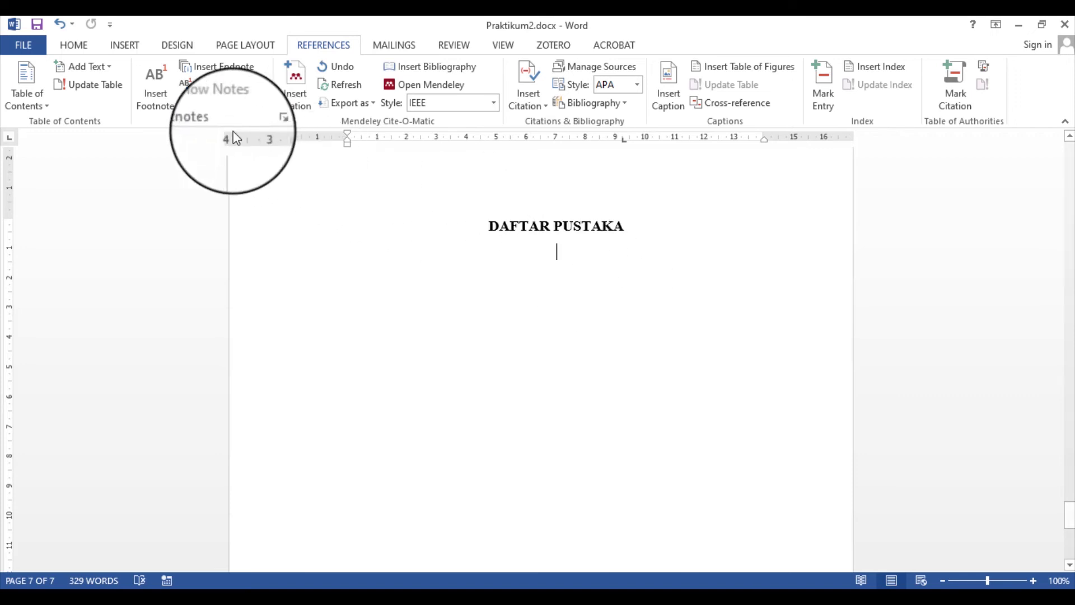
click(73, 50)
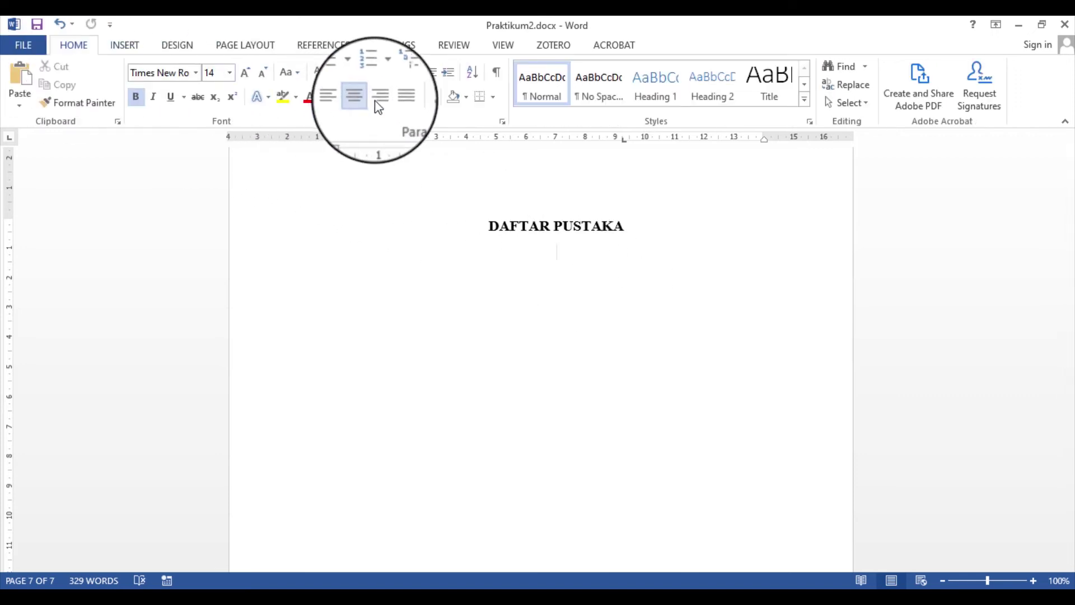
click(396, 97)
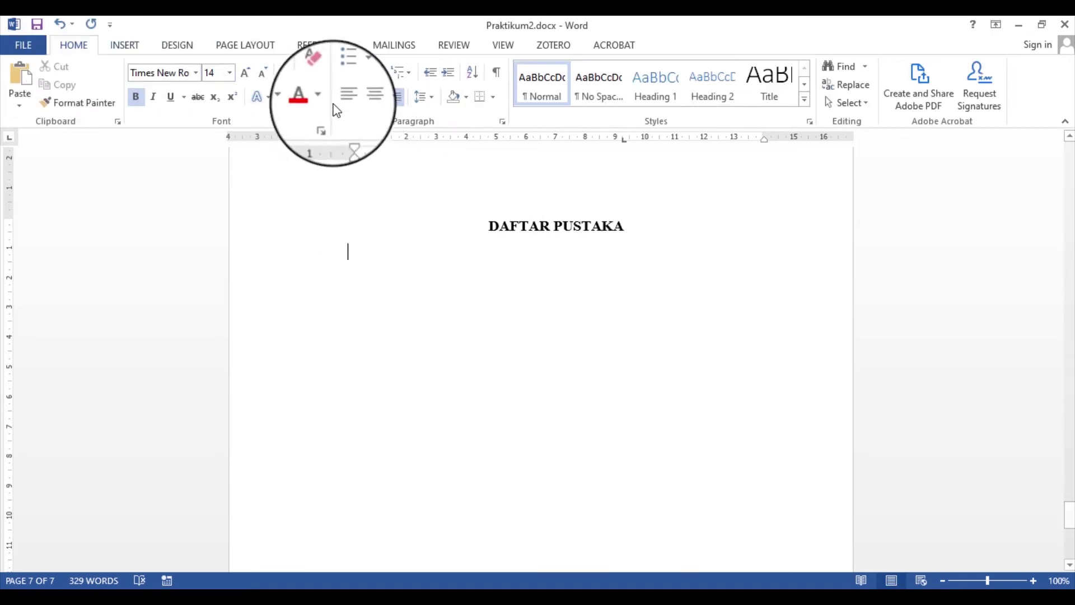
click(326, 45)
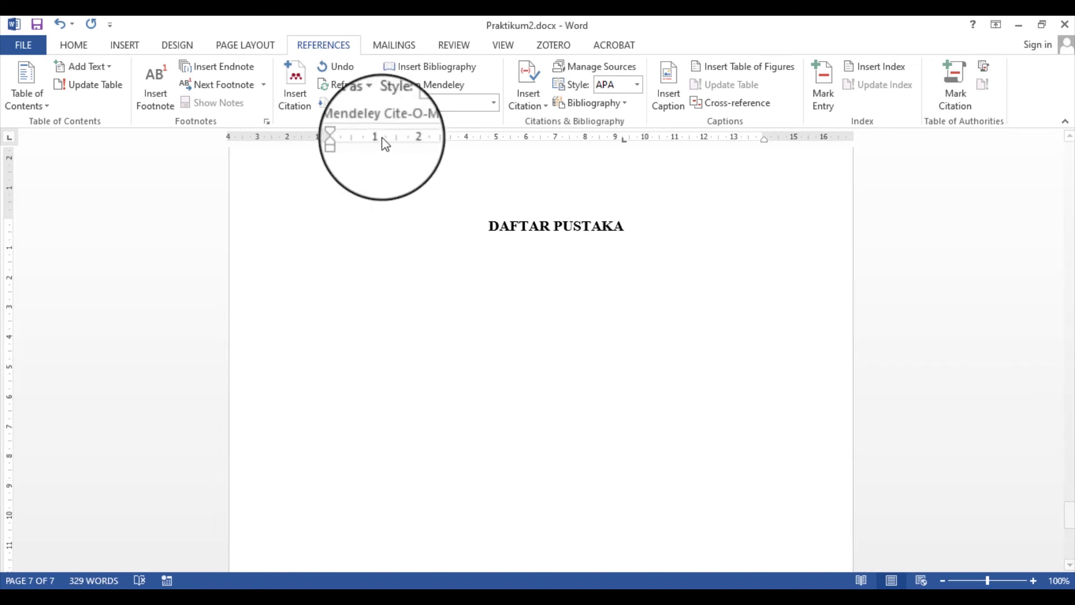
click(426, 68)
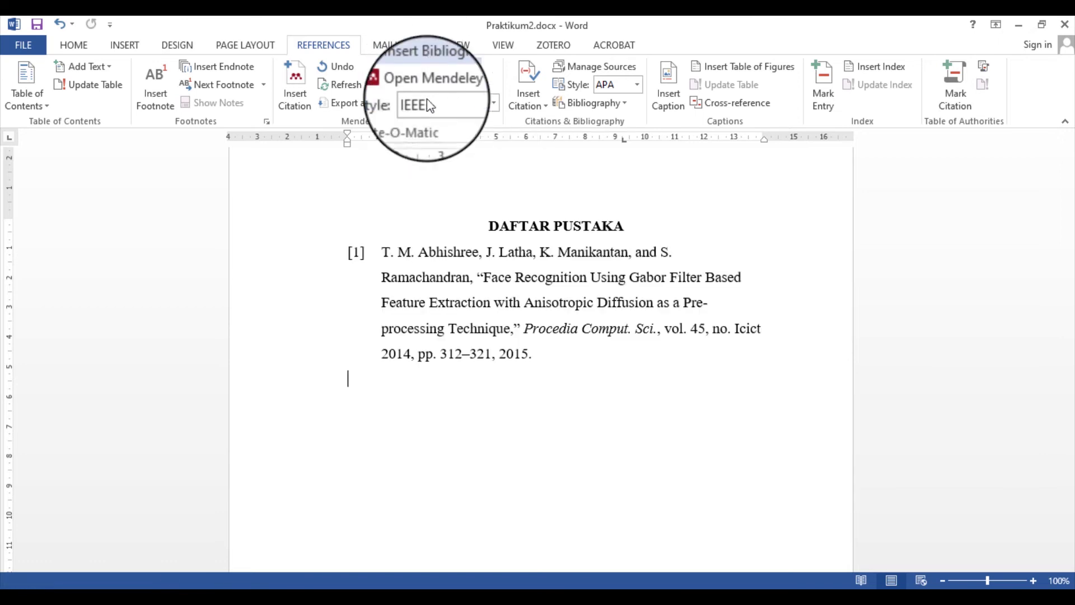
Narrow the [1] reference entry's hanging indent and adjust its font size
drag(383, 249, 542, 357)
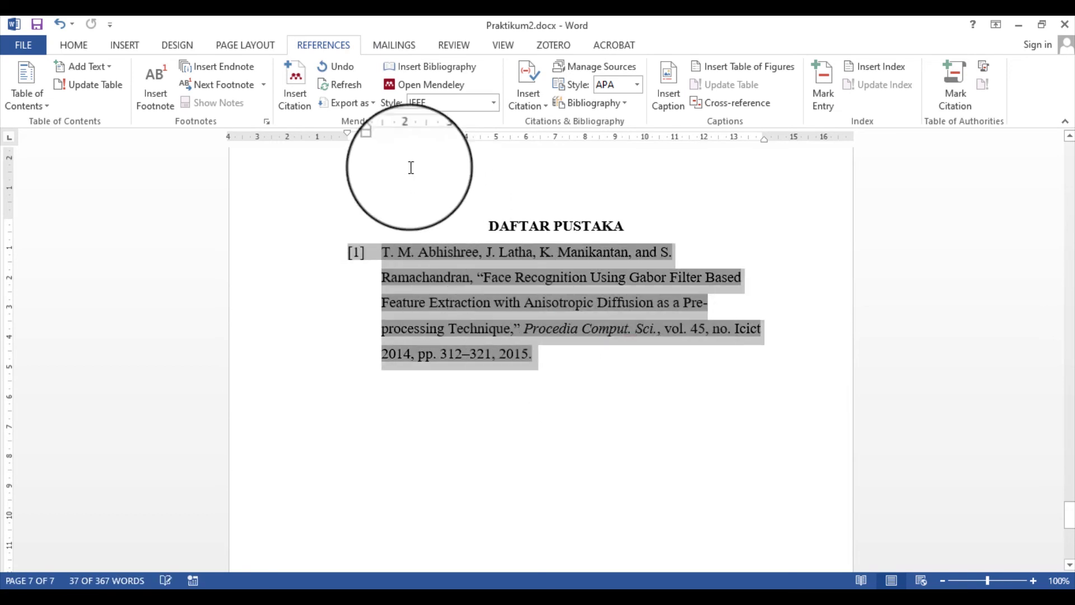
mouse_move(376, 137)
mouse_down()
mouse_move(361, 162)
mouse_move(315, 133)
mouse_move(368, 140)
mouse_move(348, 143)
mouse_move(362, 146)
mouse_move(369, 134)
mouse_move(350, 146)
mouse_up()
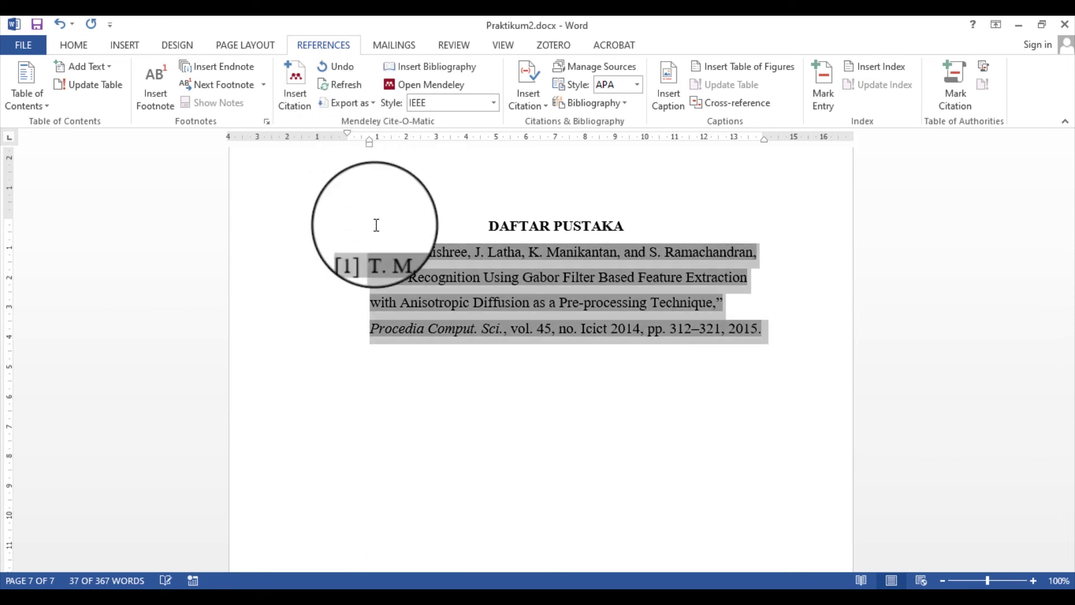
click(87, 49)
click(264, 77)
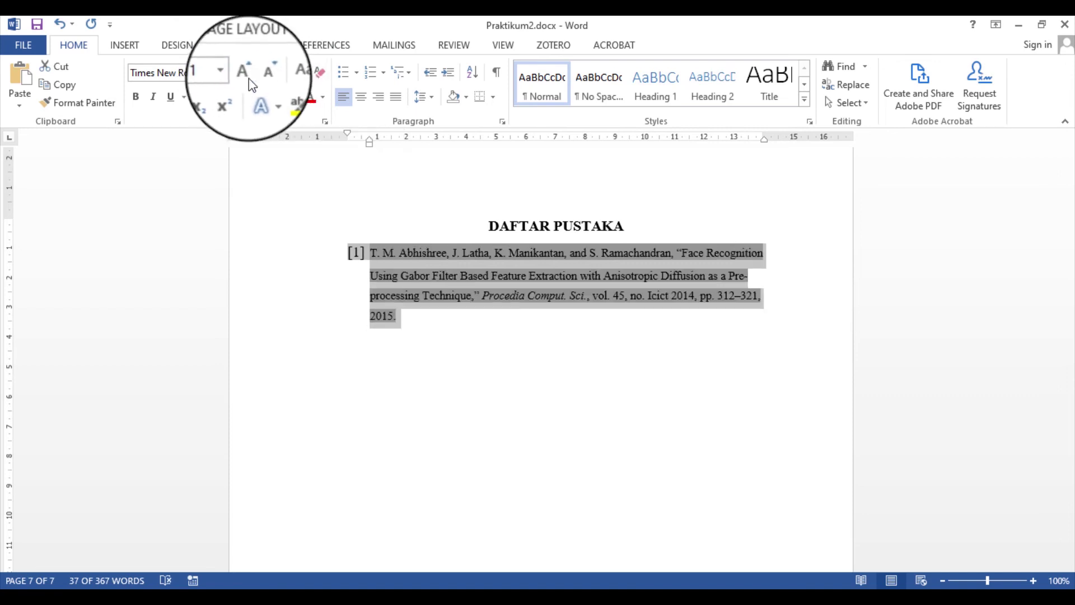
click(246, 78)
click(559, 374)
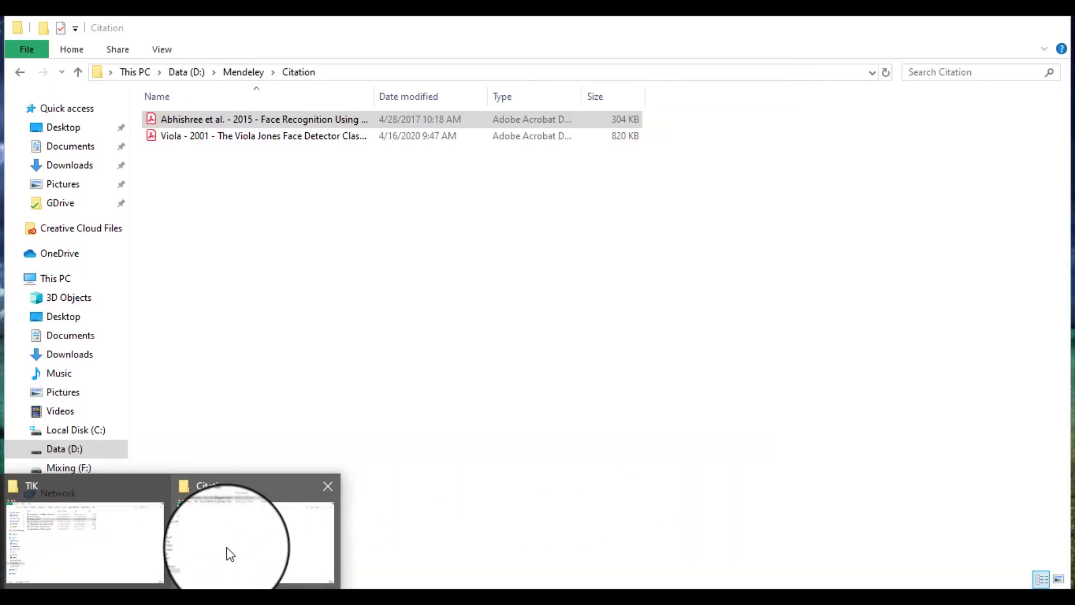
Drag the Viola PDF from the Citation folder into the Mendeley library
click(228, 552)
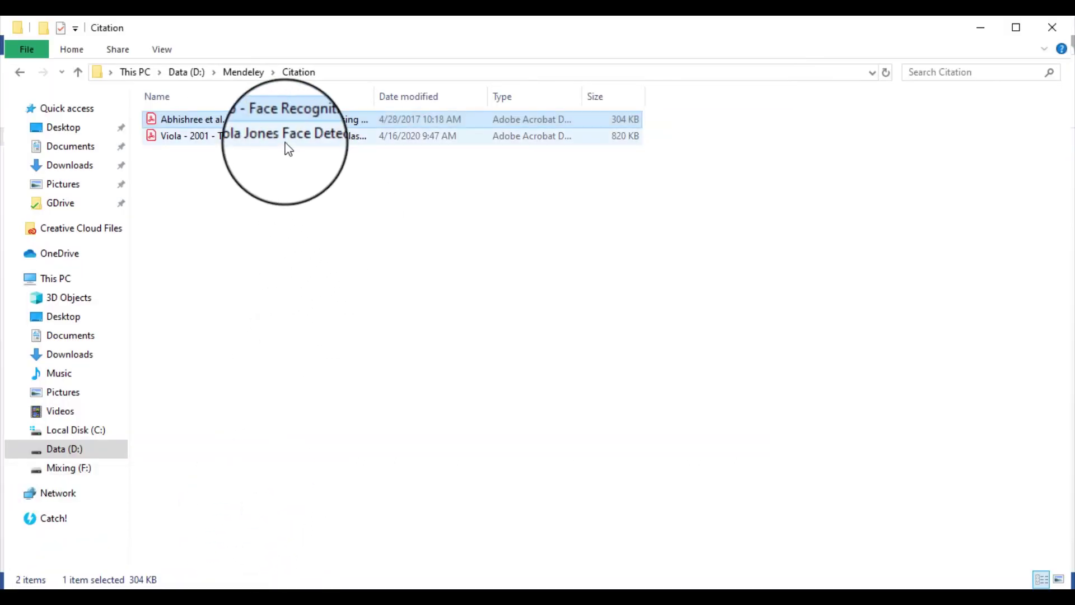
click(268, 140)
drag(271, 148, 456, 311)
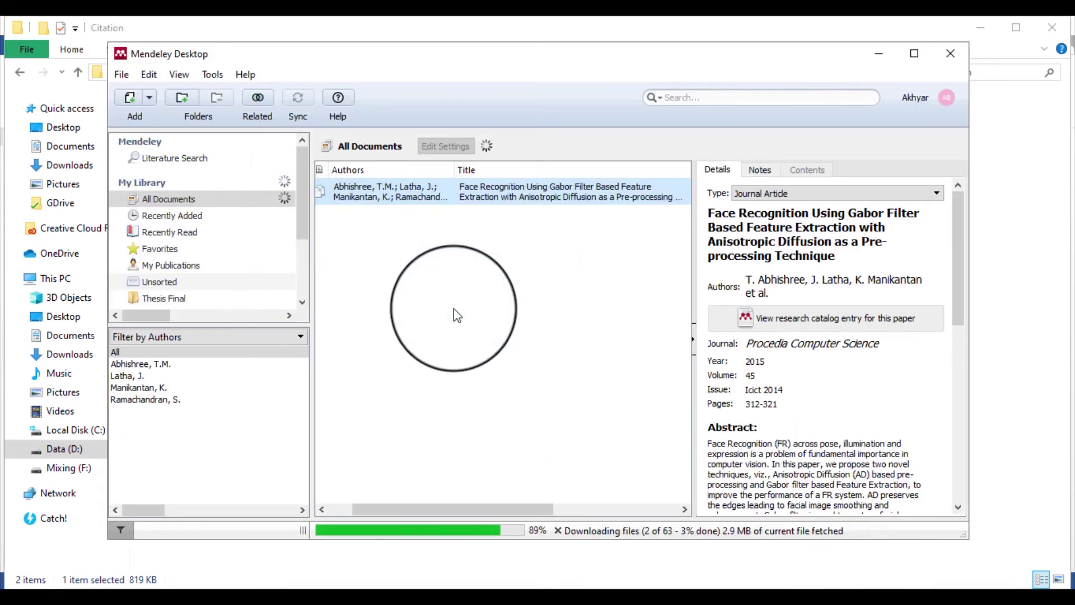
Check the imported Viola 2001 PDF, then show the document types for its entry
double_click(445, 221)
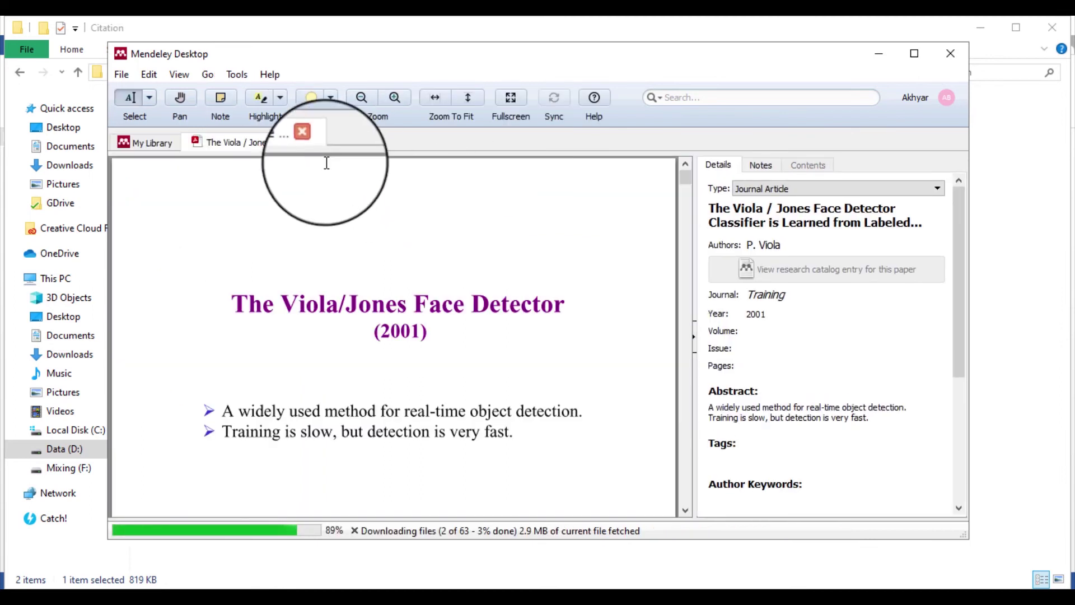
click(309, 141)
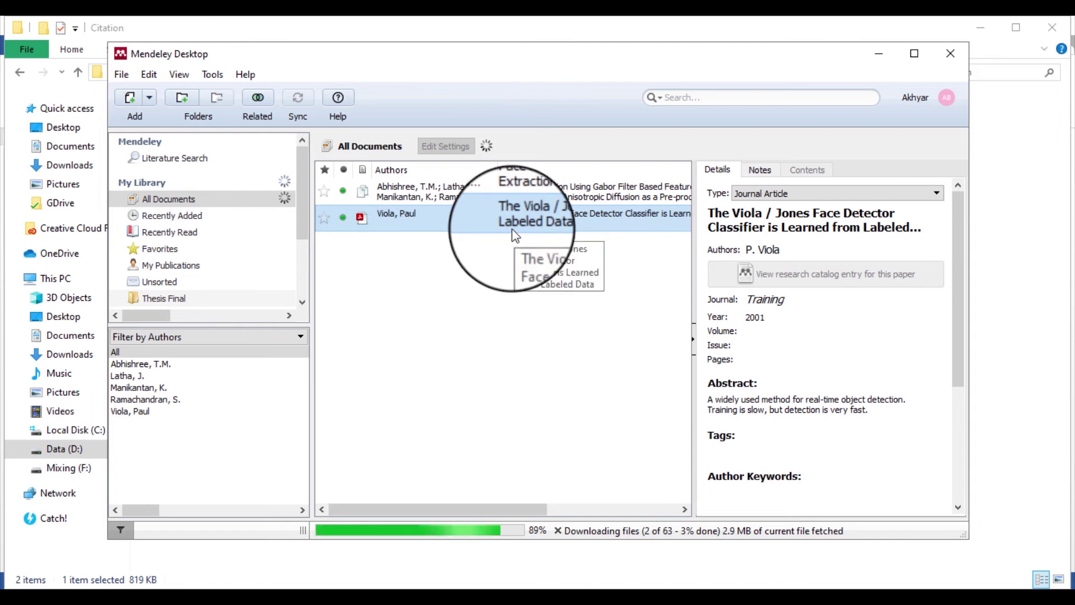
click(879, 193)
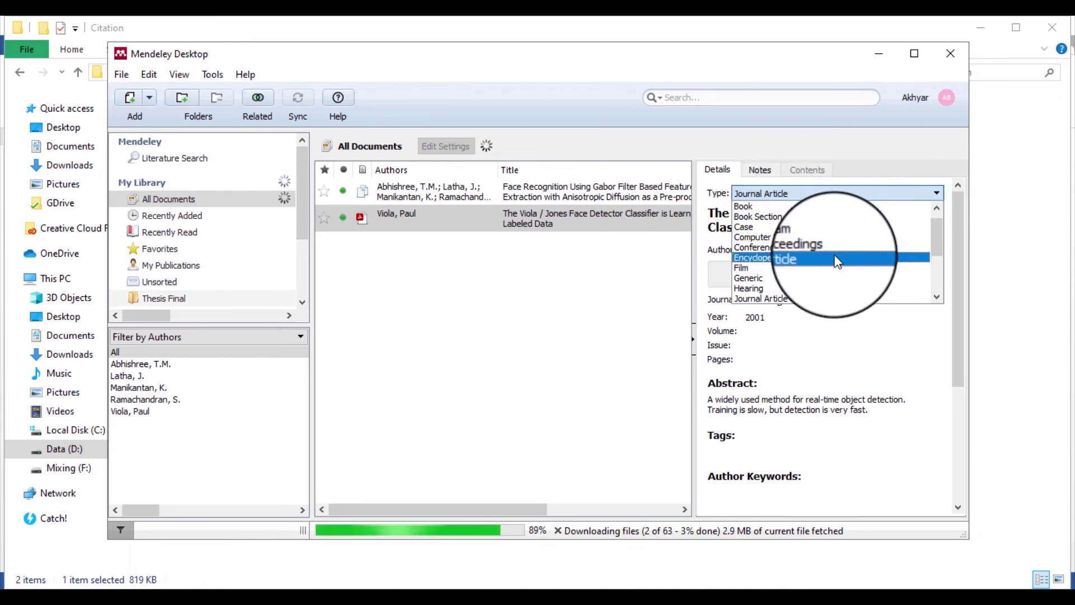
Set the Viola entry's document type to Book Section and review its author name
scroll(939, 249, down, 1)
drag(940, 253, 934, 289)
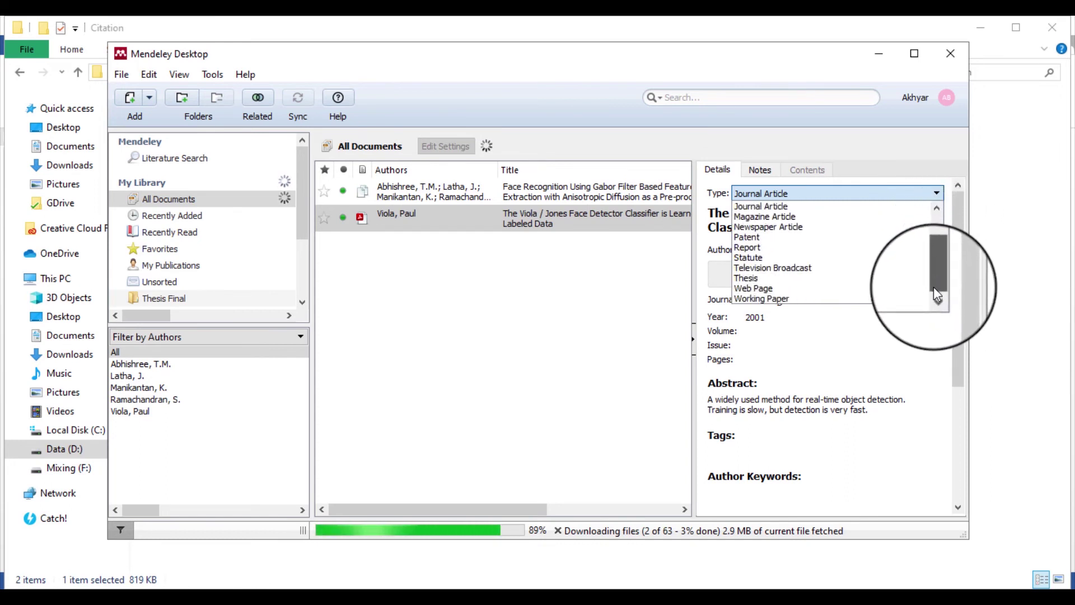
drag(933, 288, 929, 214)
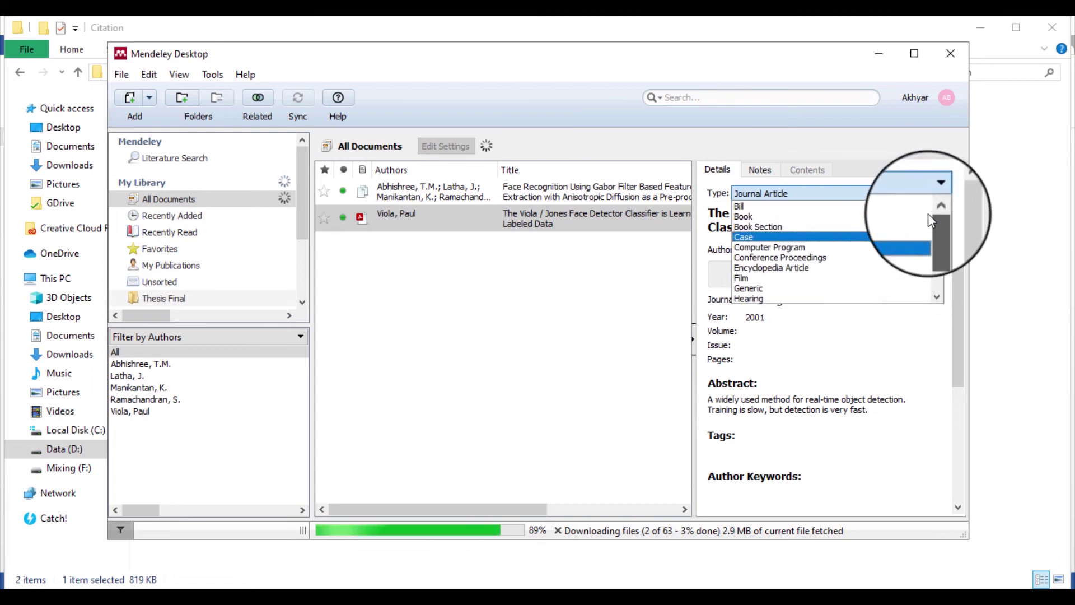
click(807, 226)
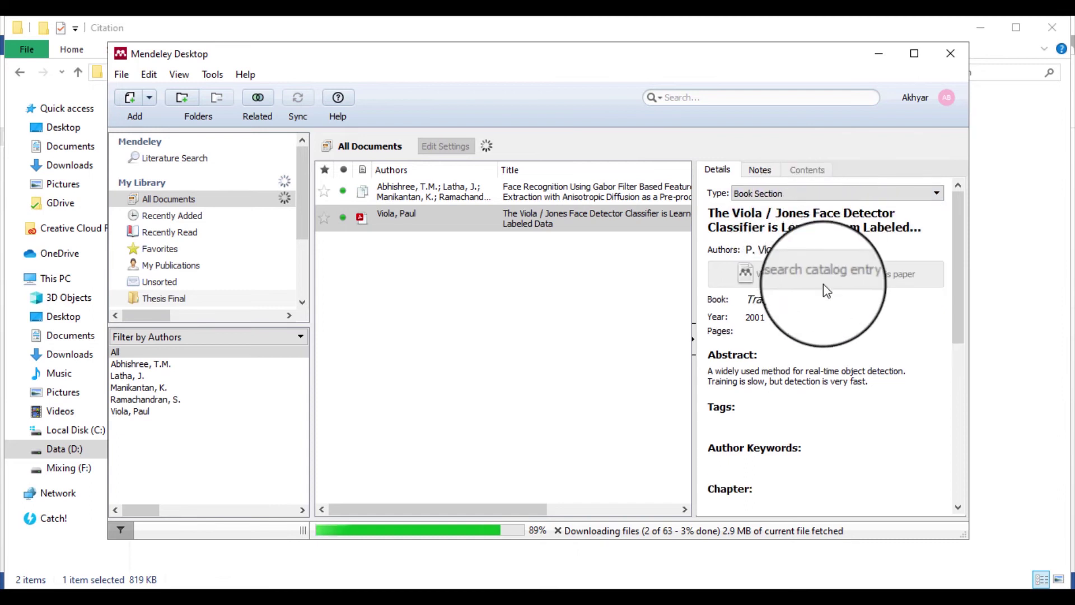
click(759, 249)
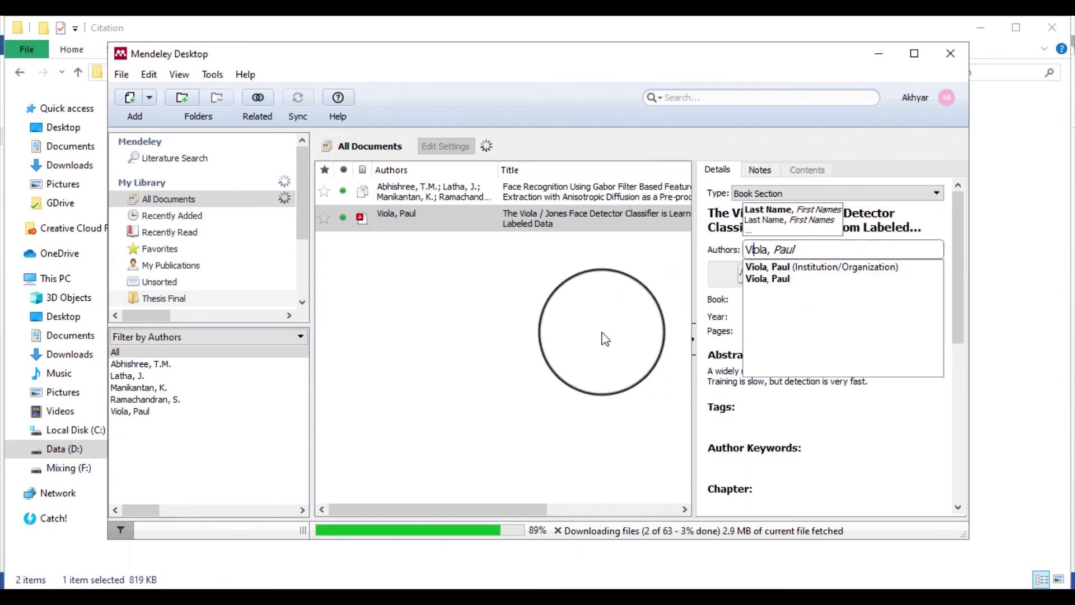
click(602, 336)
click(520, 216)
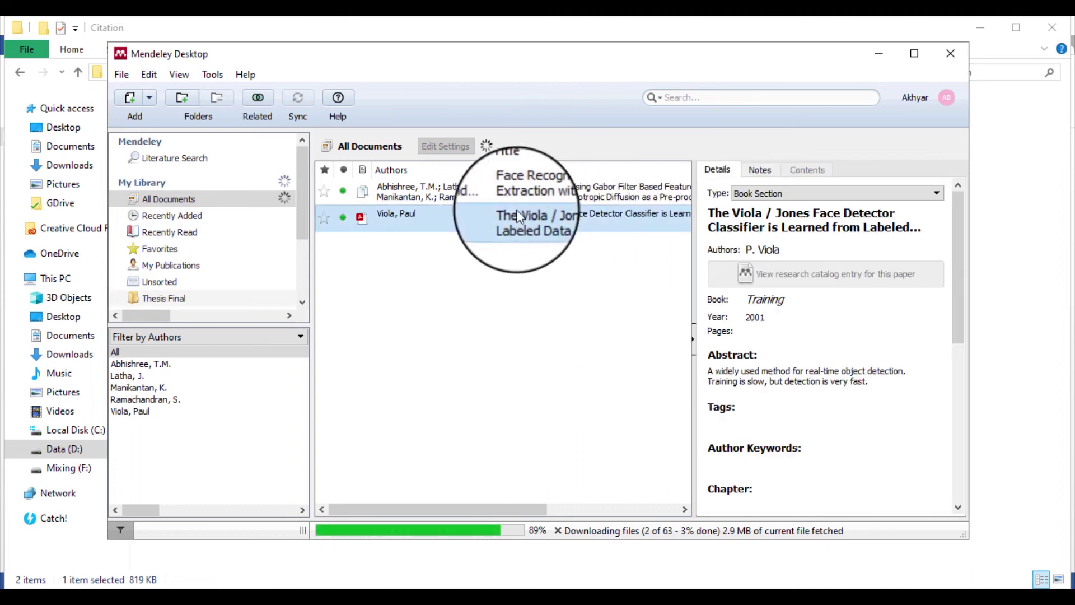
Replace the Book value 'Training' with 'Viola Jones Algorithm' for the Viola entry
click(773, 299)
double_click(751, 302)
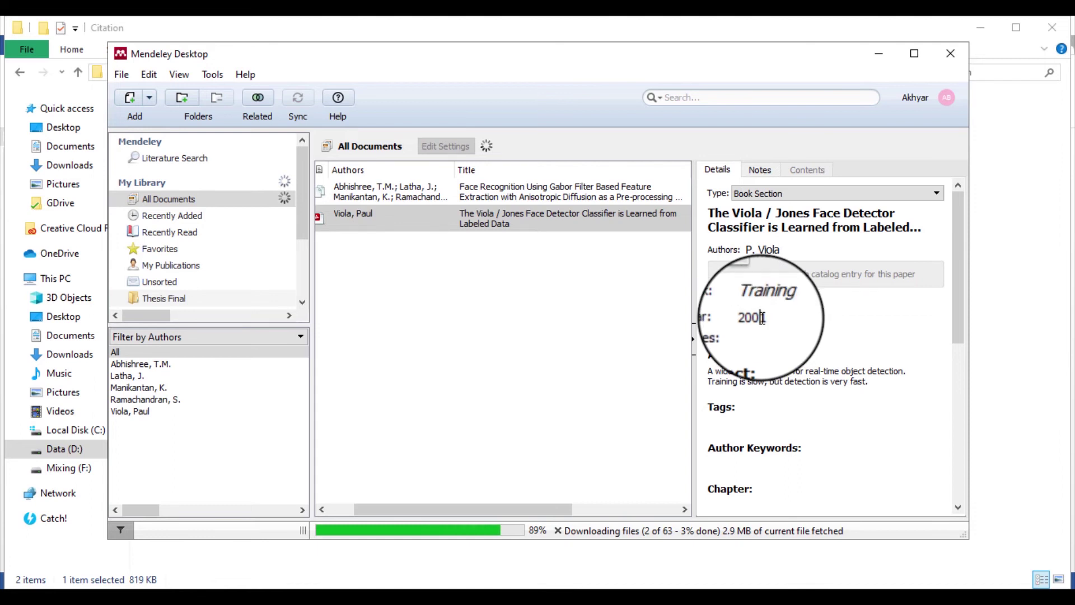
click(763, 317)
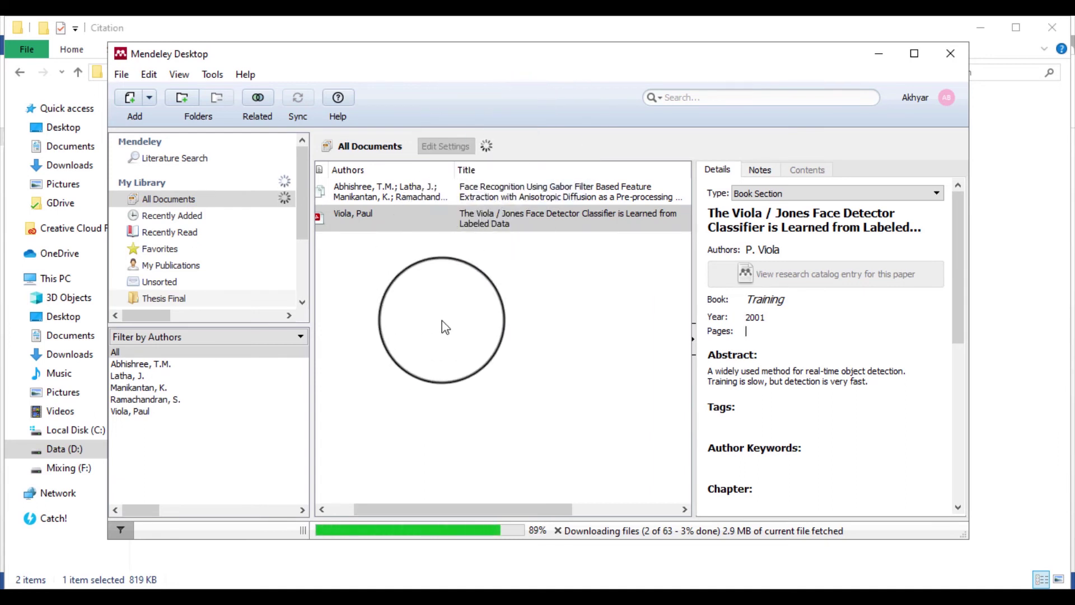
click(442, 321)
click(518, 224)
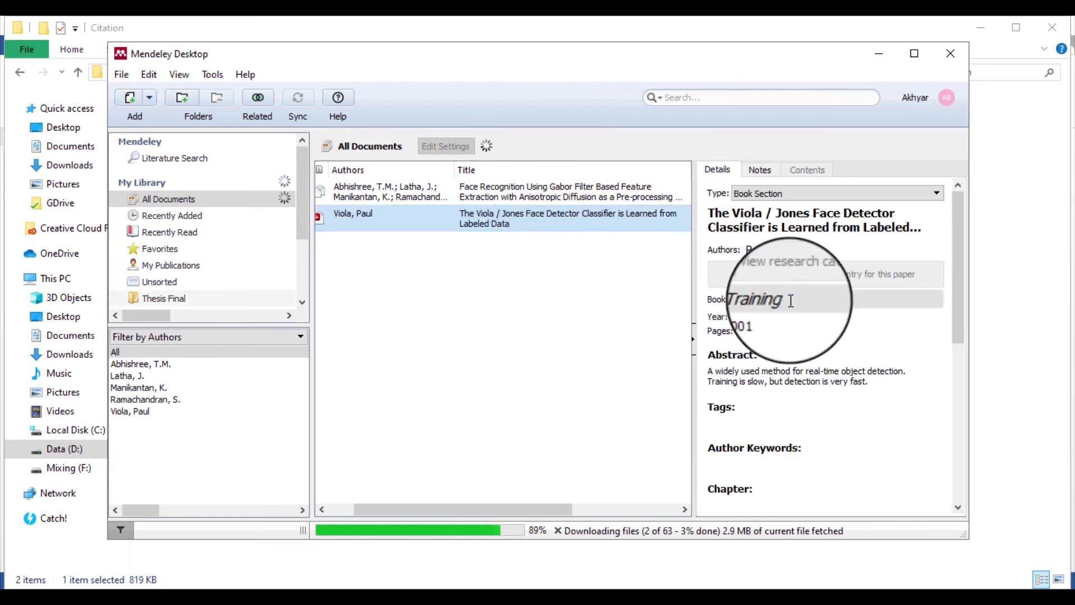
click(767, 303)
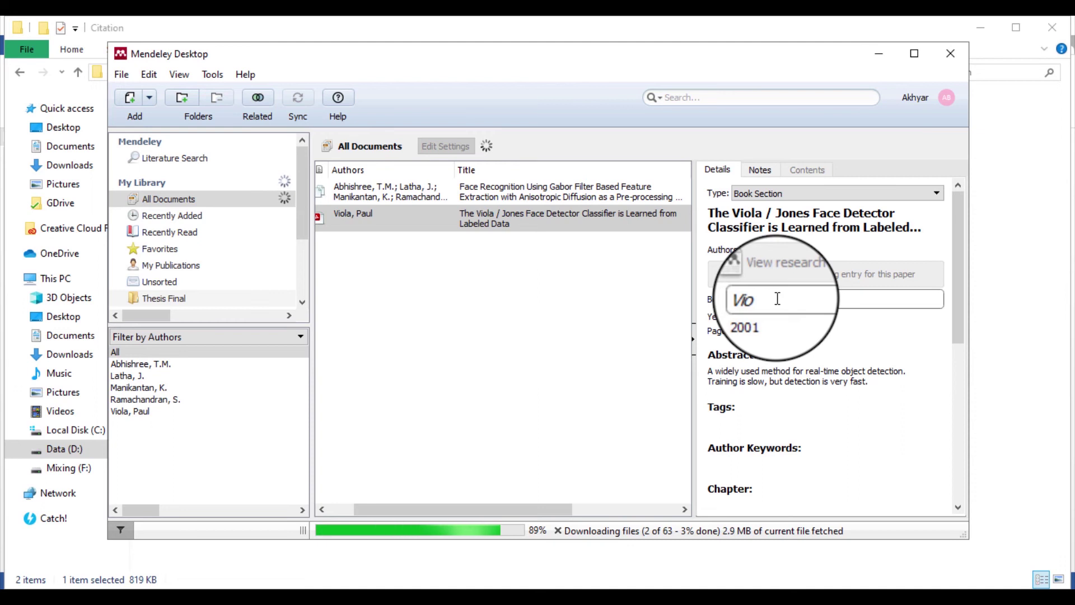
click(784, 272)
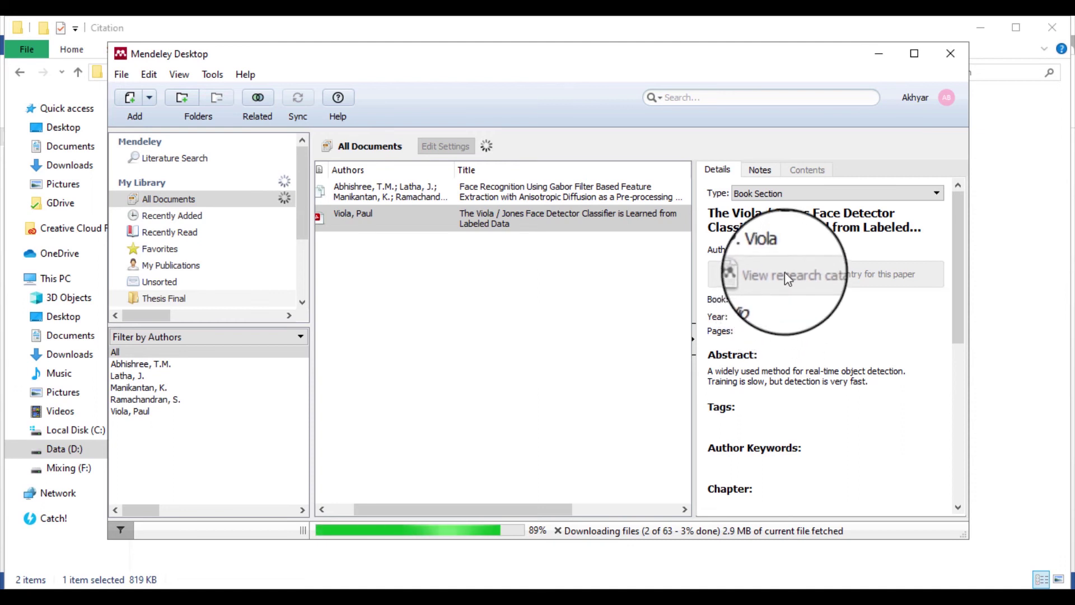
click(784, 305)
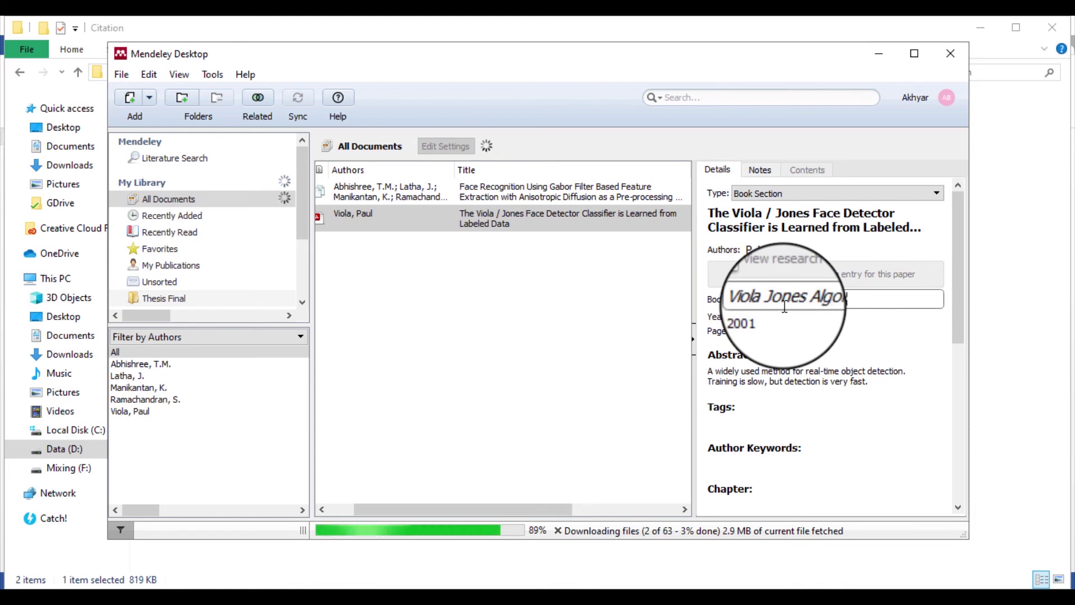
text(rithm)
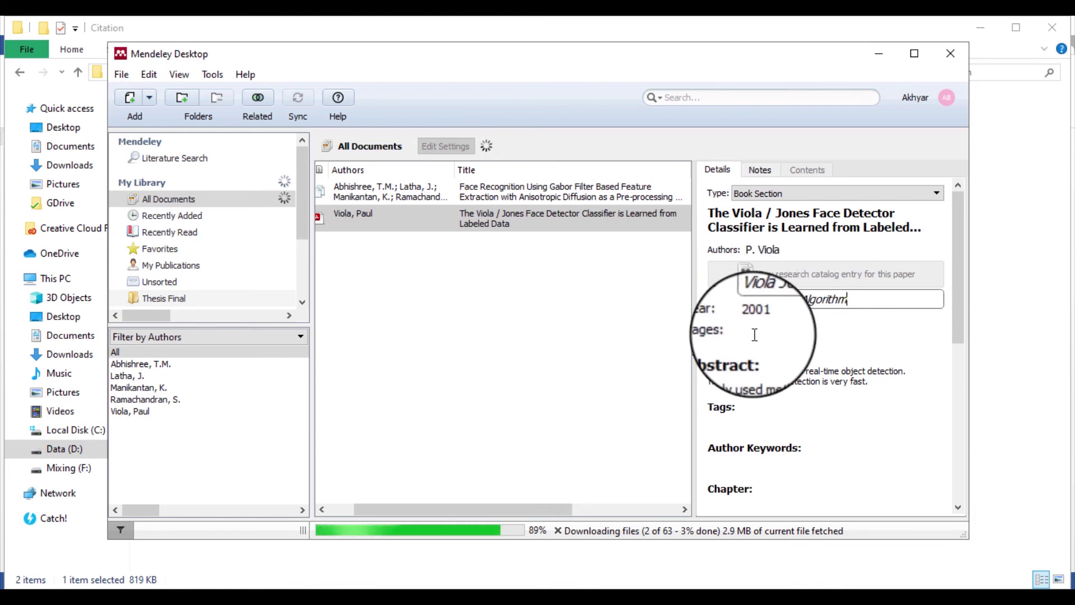
key(Return)
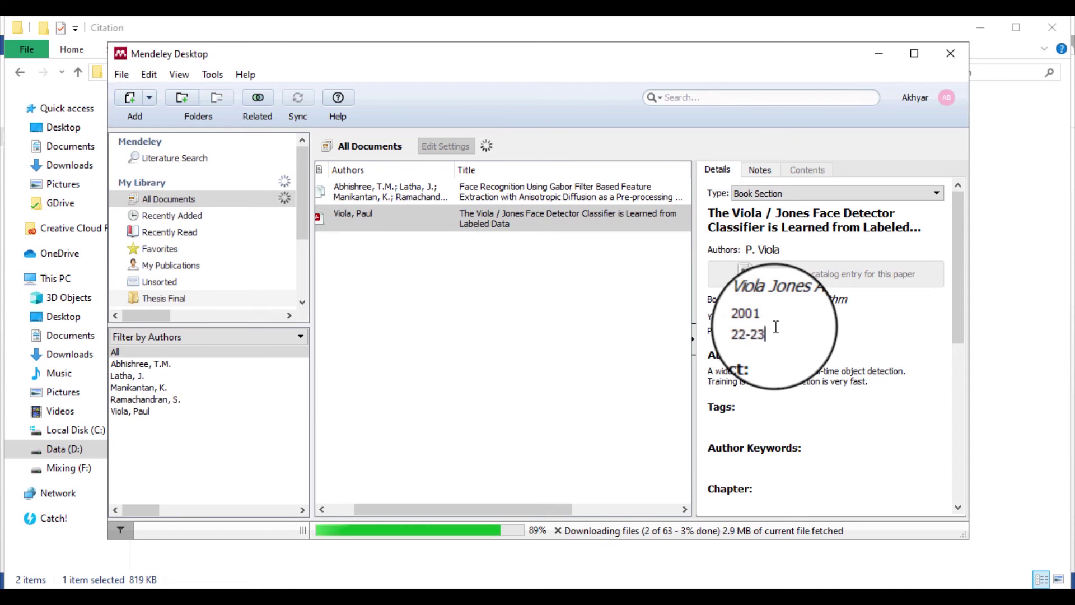
scroll(776, 392, down, 4)
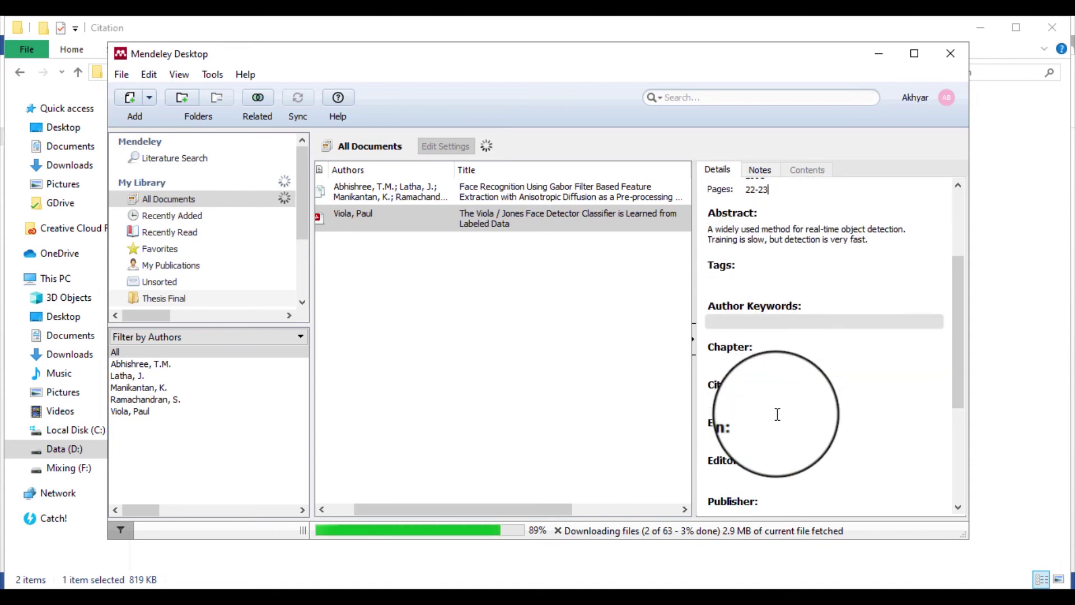
scroll(778, 415, down, 5)
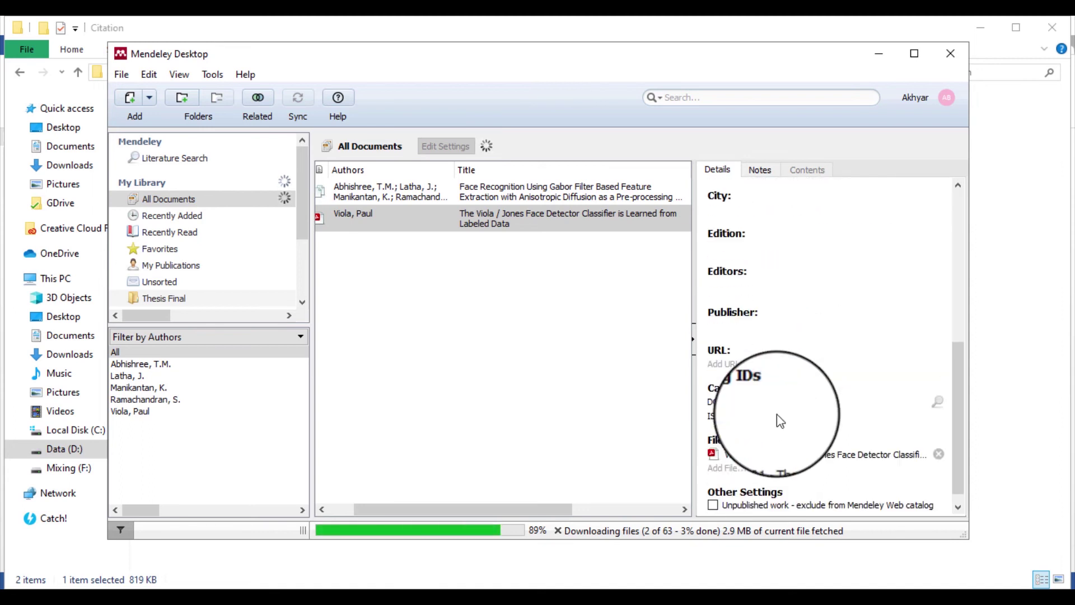
scroll(777, 414, up, 10)
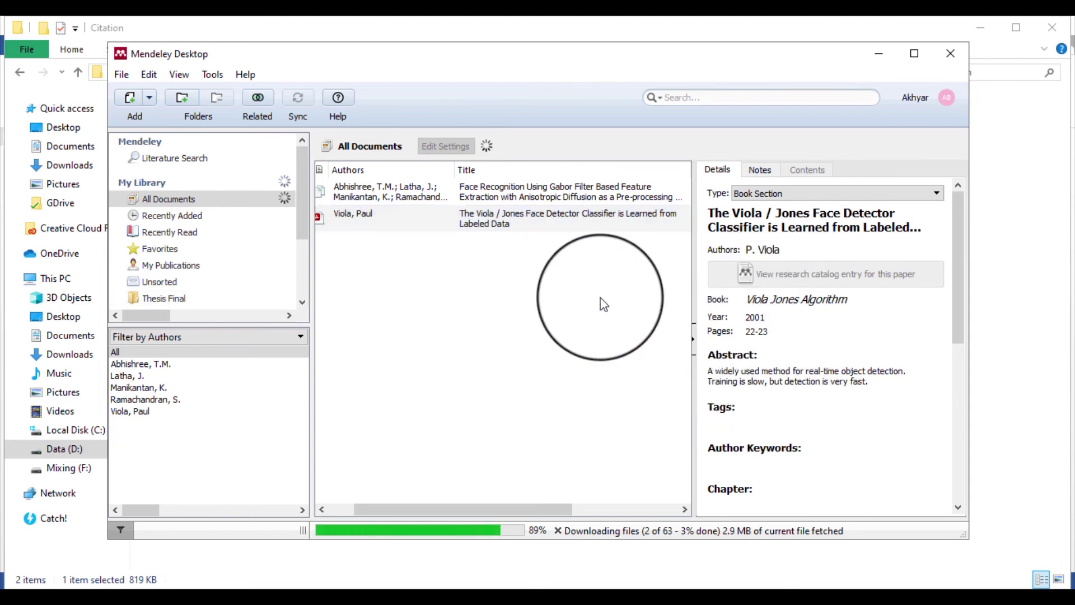
Change the Viola entry's document type to Book
click(604, 302)
click(552, 222)
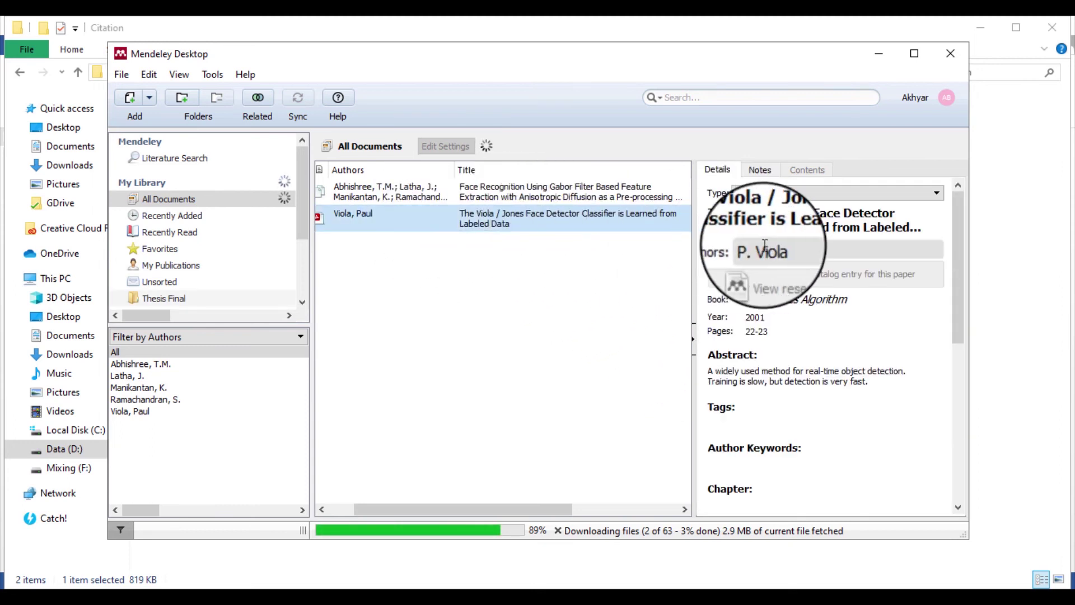
click(828, 224)
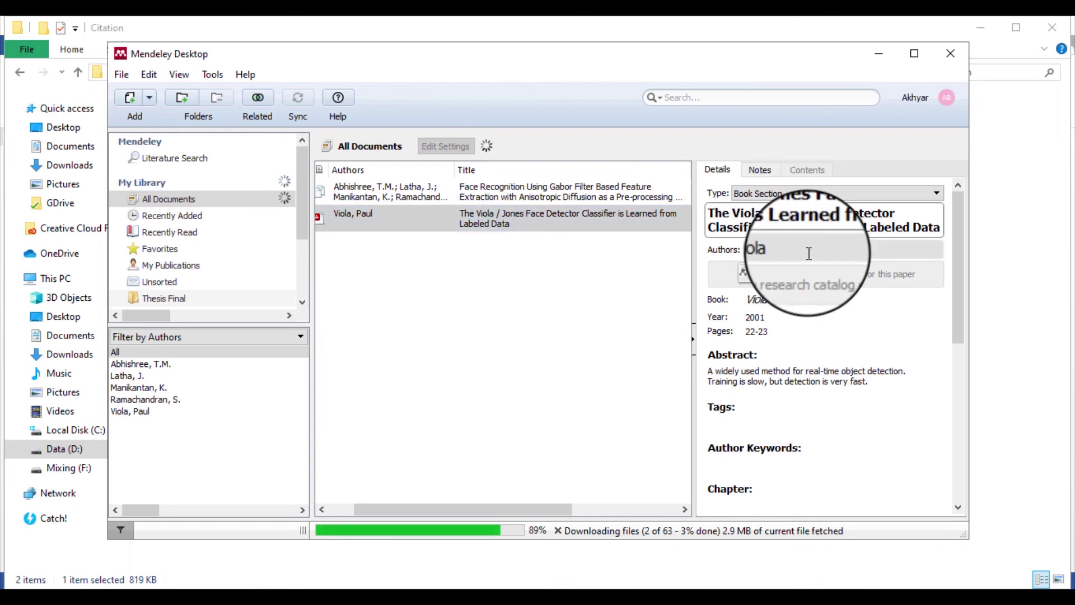
click(832, 194)
click(781, 213)
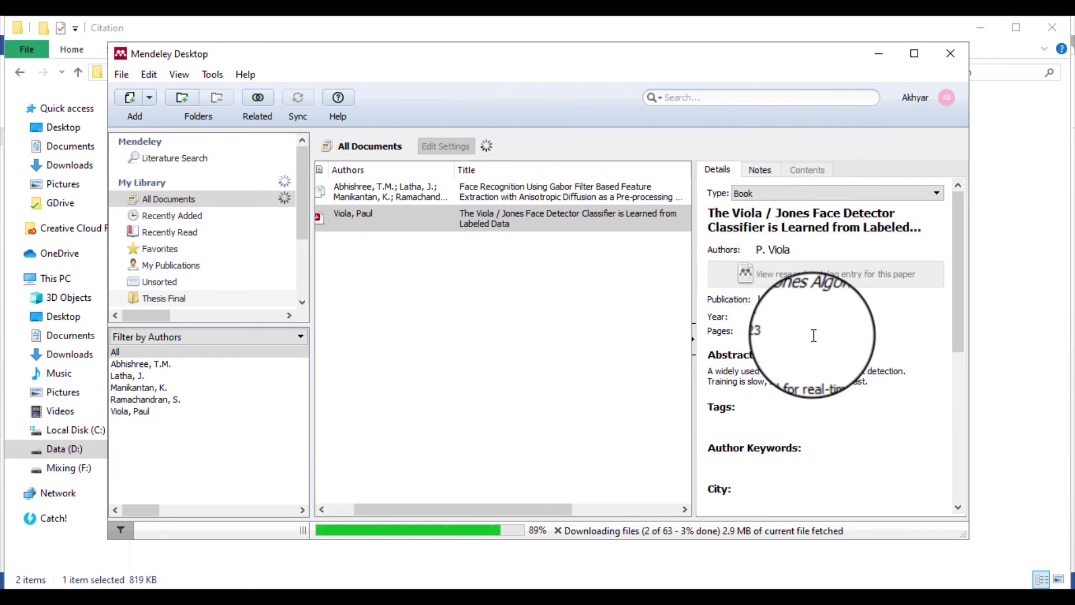
Set the Viola book's Publication to 'Packt', replacing the typed 'Erlangga'
click(762, 299)
click(893, 297)
triple_click(811, 299)
text(Erlangg)
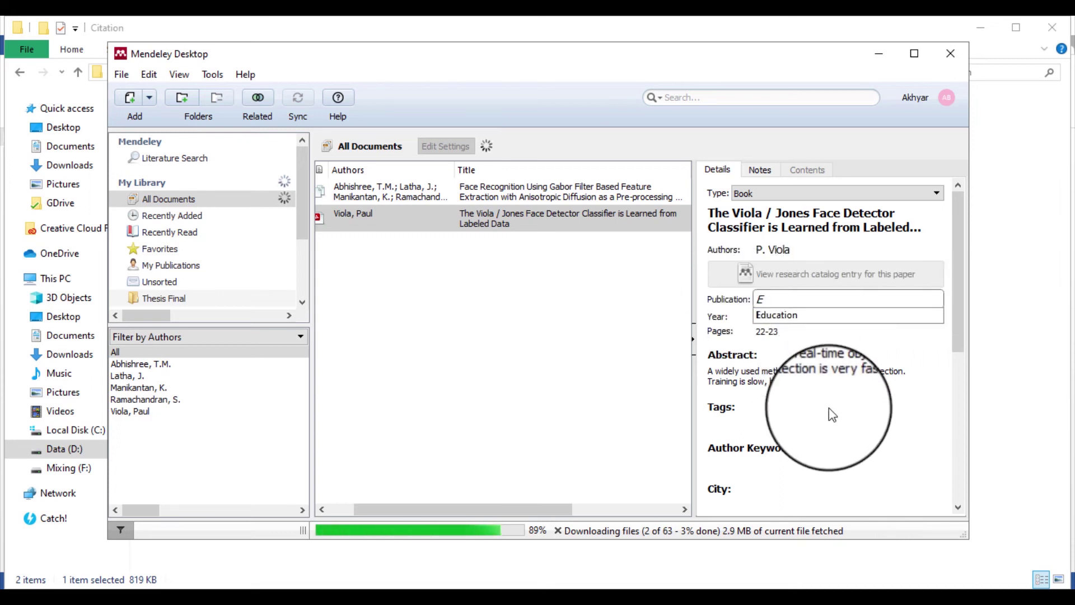
key(BackSpace)
key(BackSpace)
key(BackSpace)
key(BackSpace)
key(BackSpace)
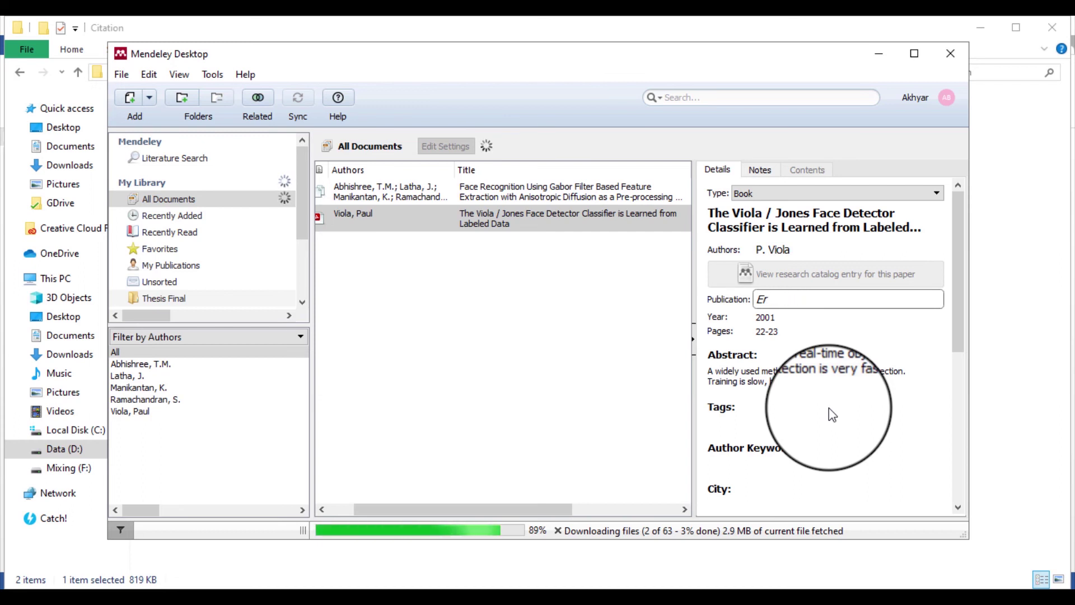
key(BackSpace)
text(rlangga)
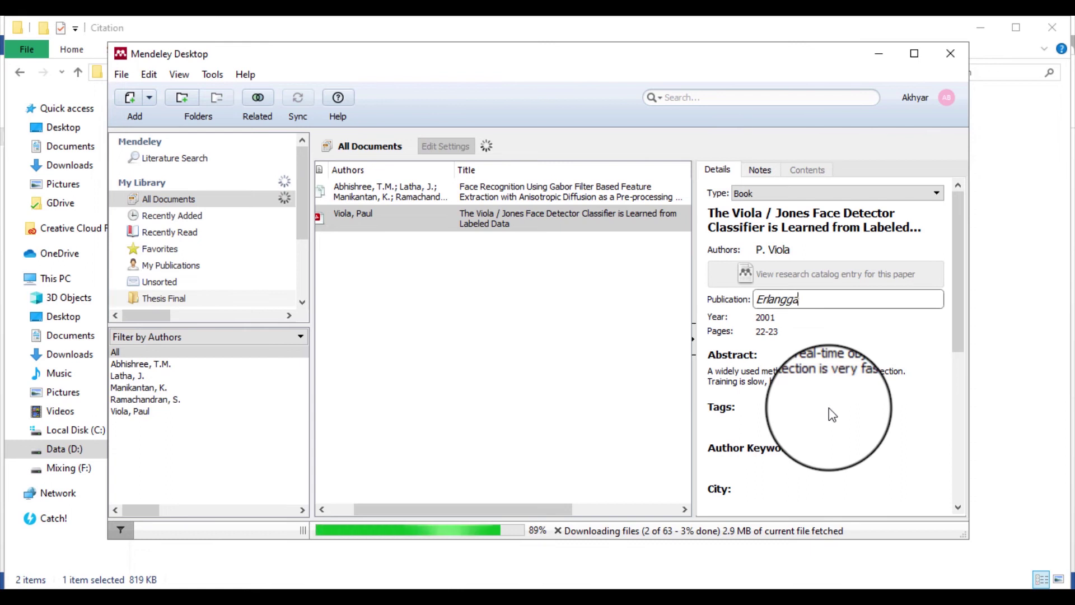
double_click(773, 299)
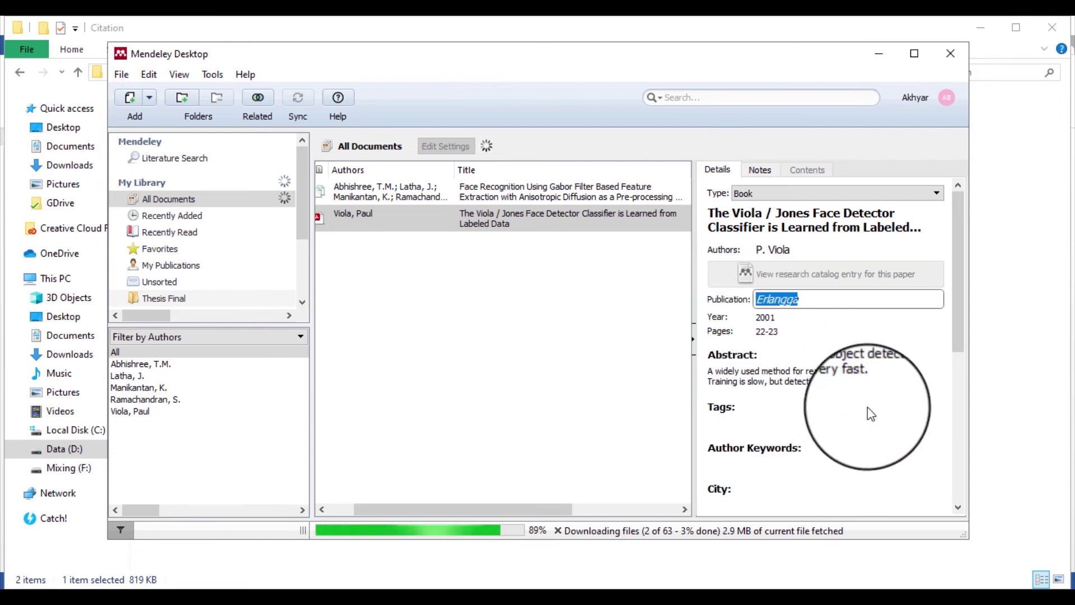
text(Packt)
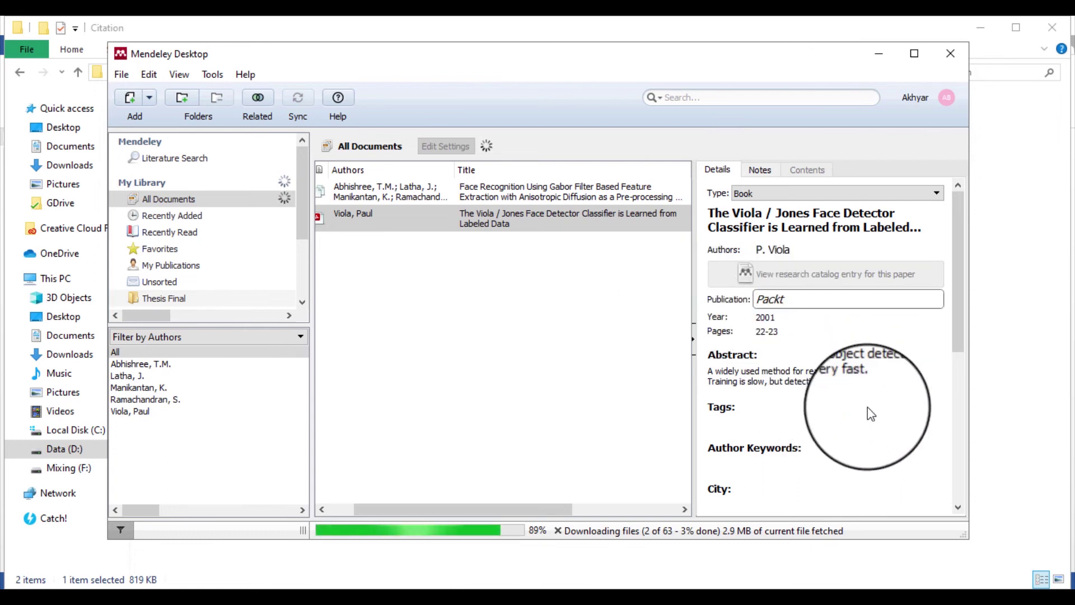
click(906, 217)
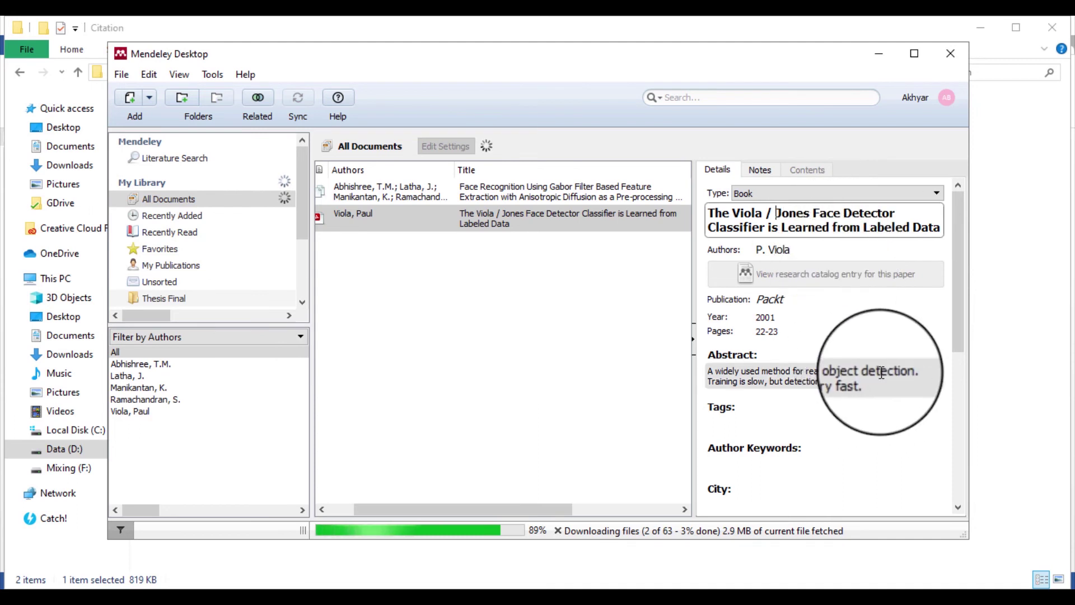
click(600, 344)
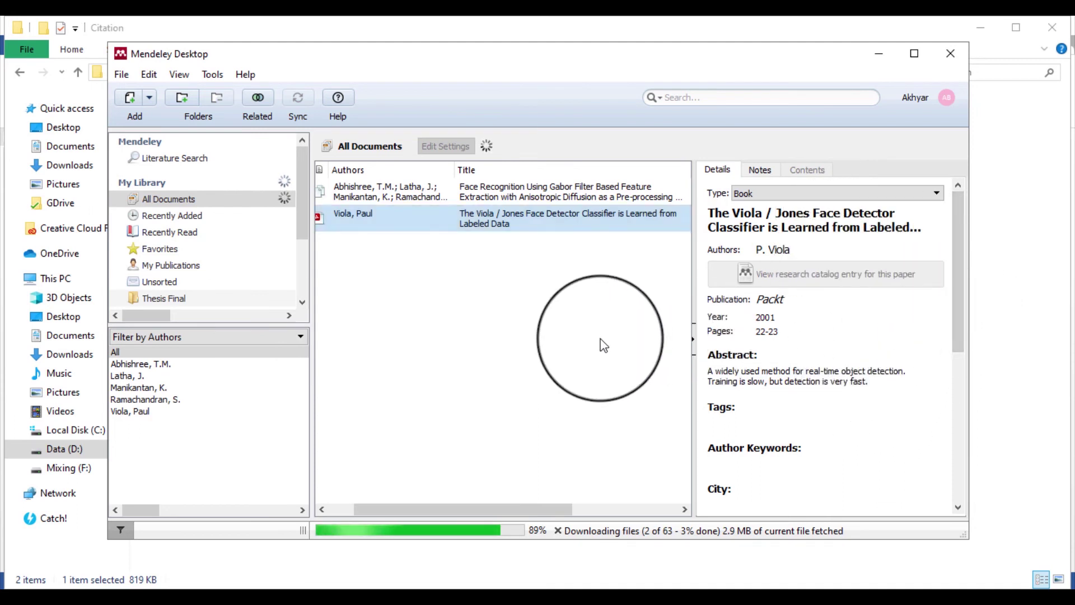
click(512, 225)
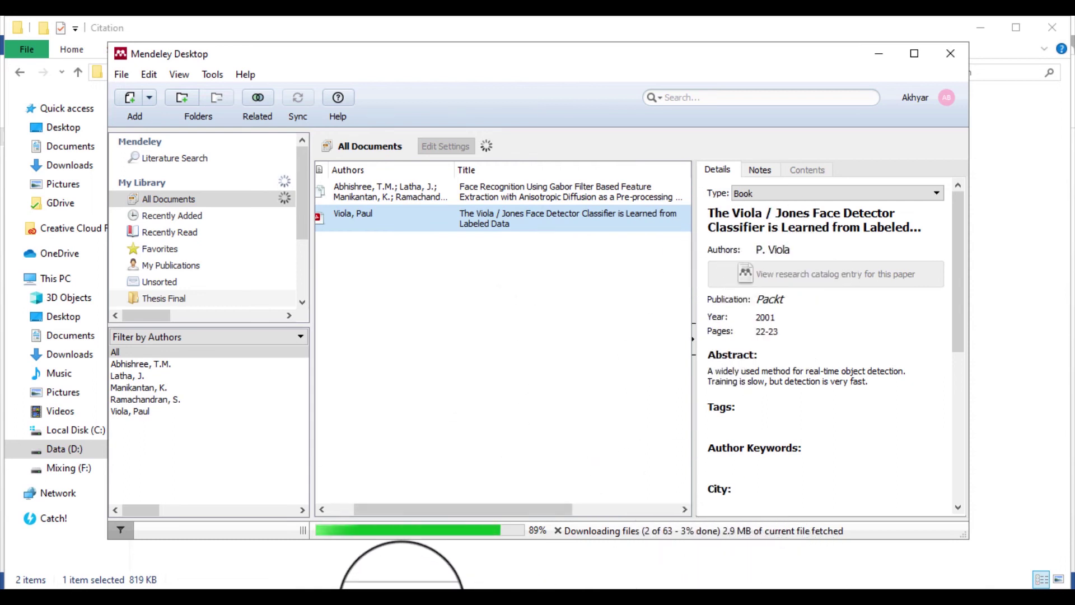
Cite the Viola paper as [2] after 'siswa' in the Contoh sentence
click(401, 599)
scroll(484, 361, up, 10)
scroll(484, 361, up, 15)
scroll(484, 361, down, 4)
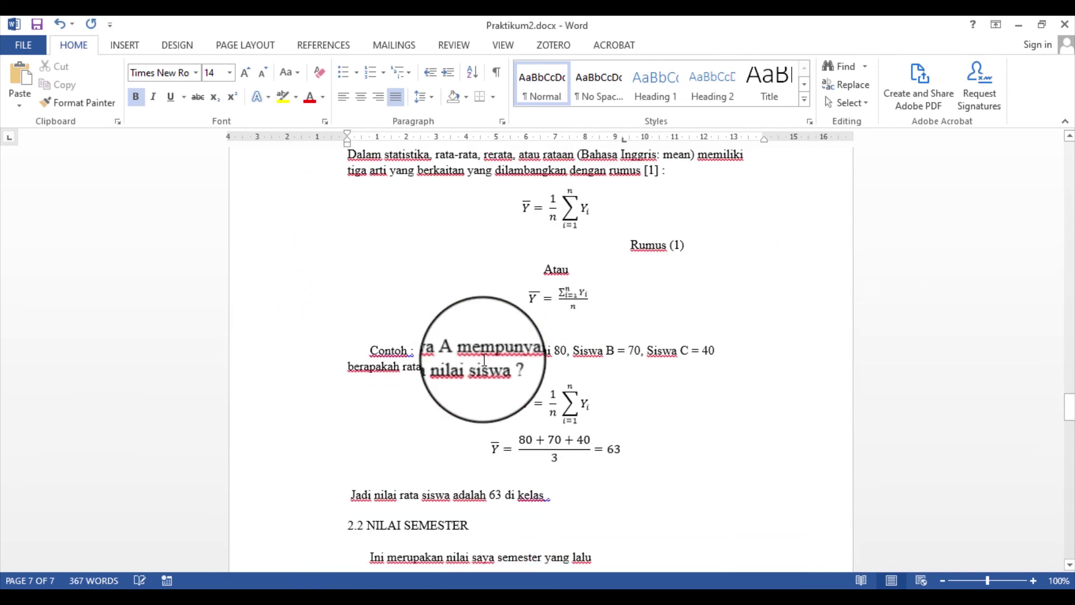
scroll(403, 342, down, 2)
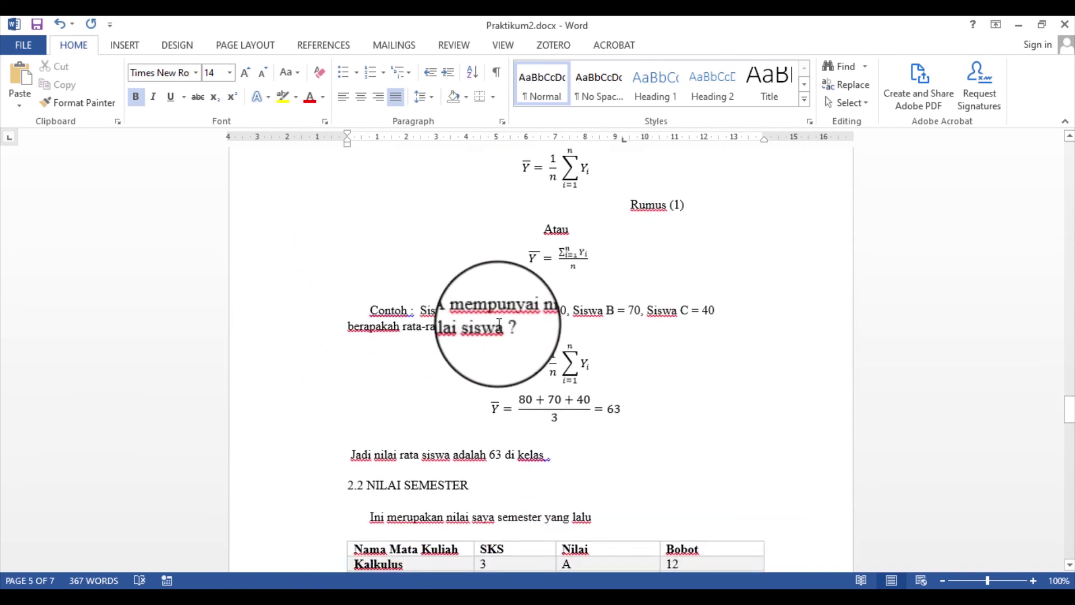
click(501, 324)
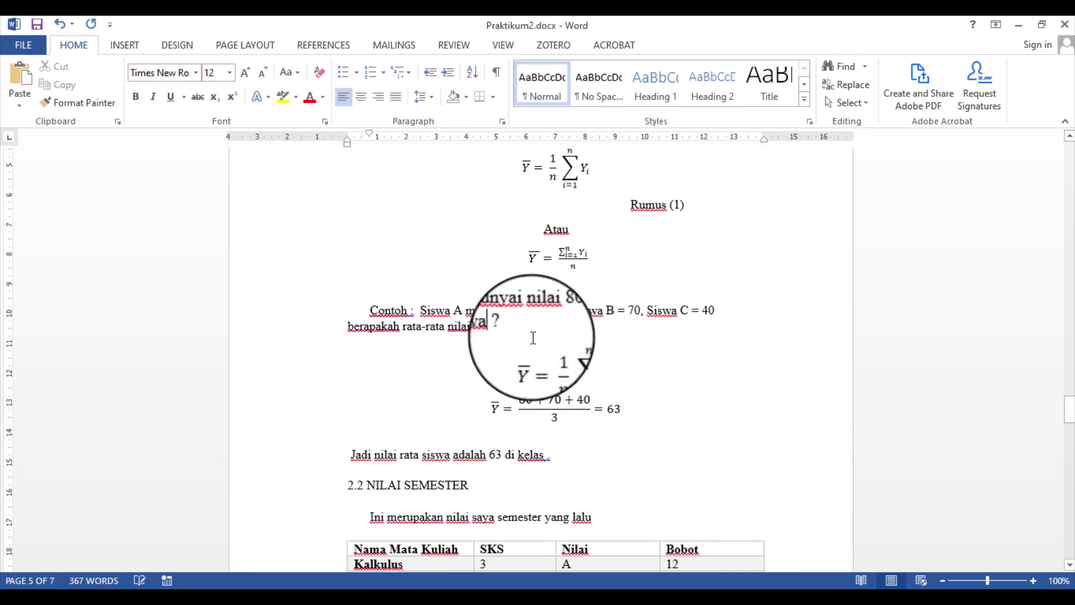
click(323, 45)
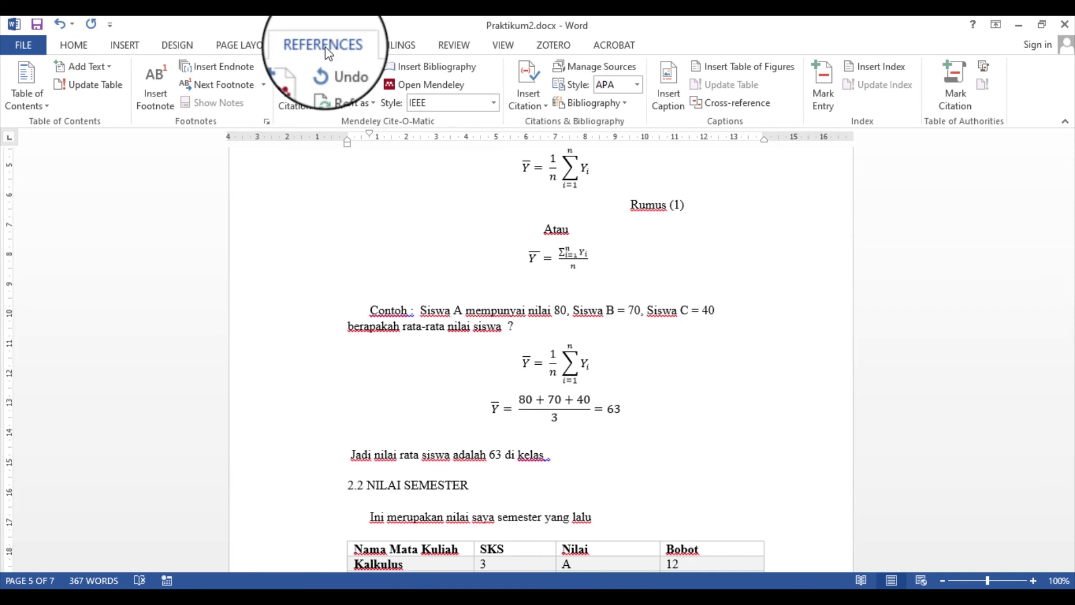
click(286, 95)
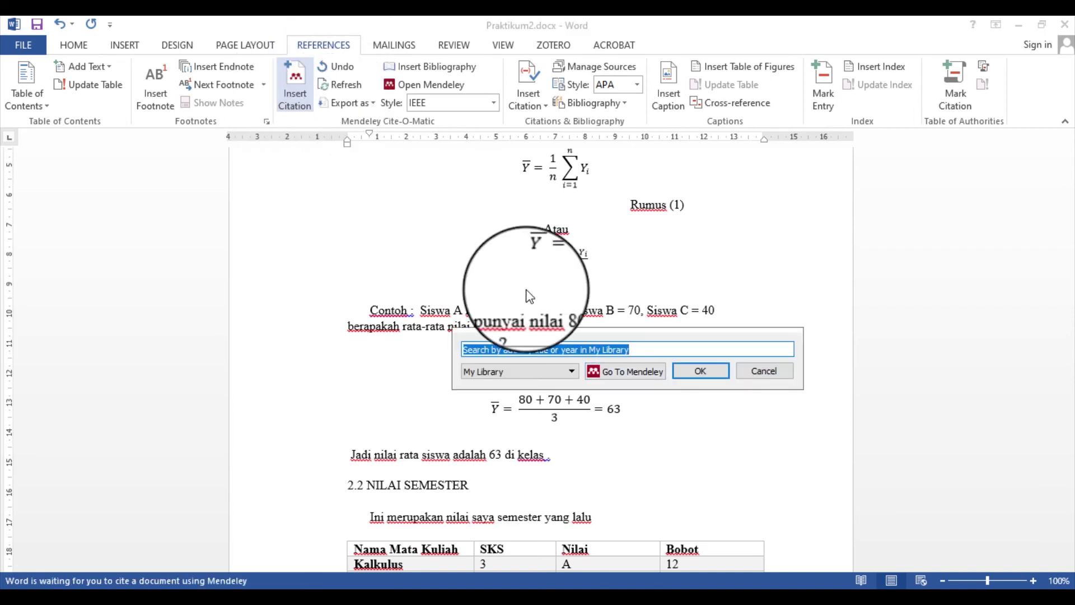
click(631, 372)
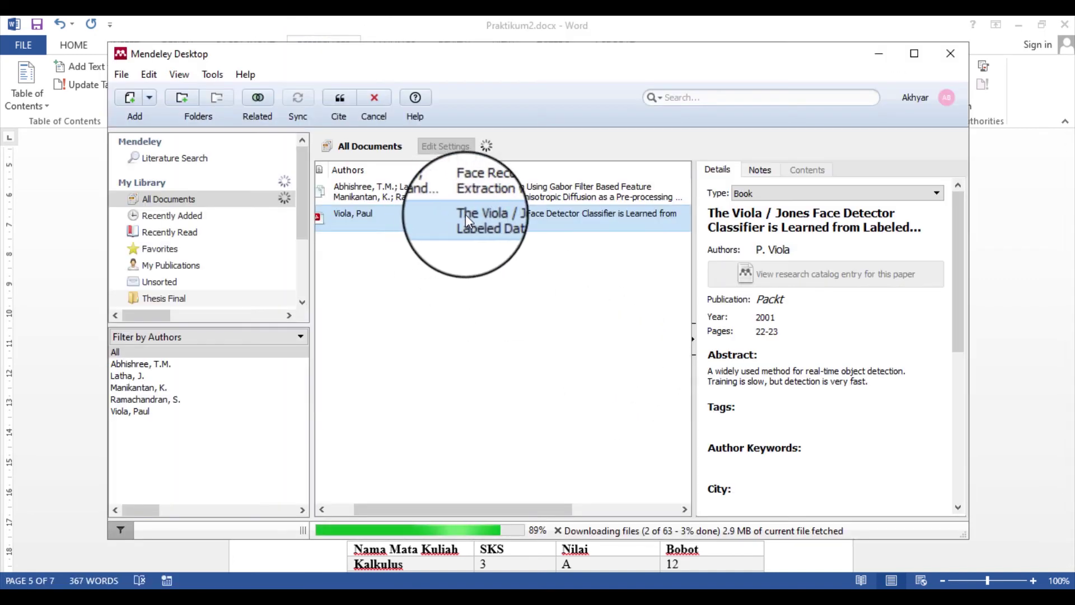
click(339, 101)
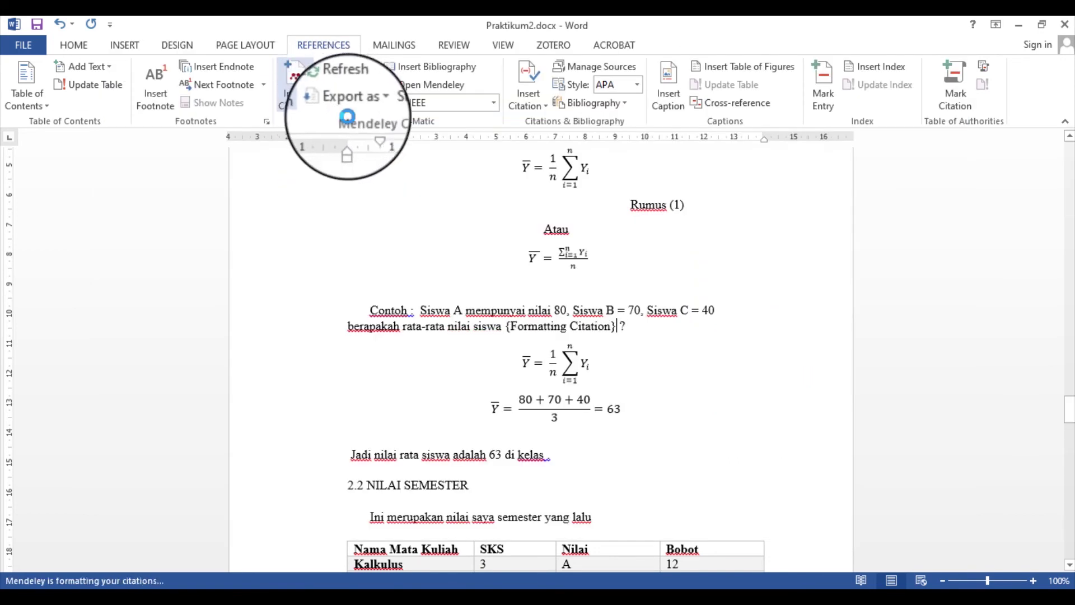
Place the caret on the empty line below the last DAFTAR PUSTAKA entry
scroll(493, 283, down, 5)
scroll(508, 294, up, 3)
scroll(508, 294, up, 1)
scroll(506, 285, down, 15)
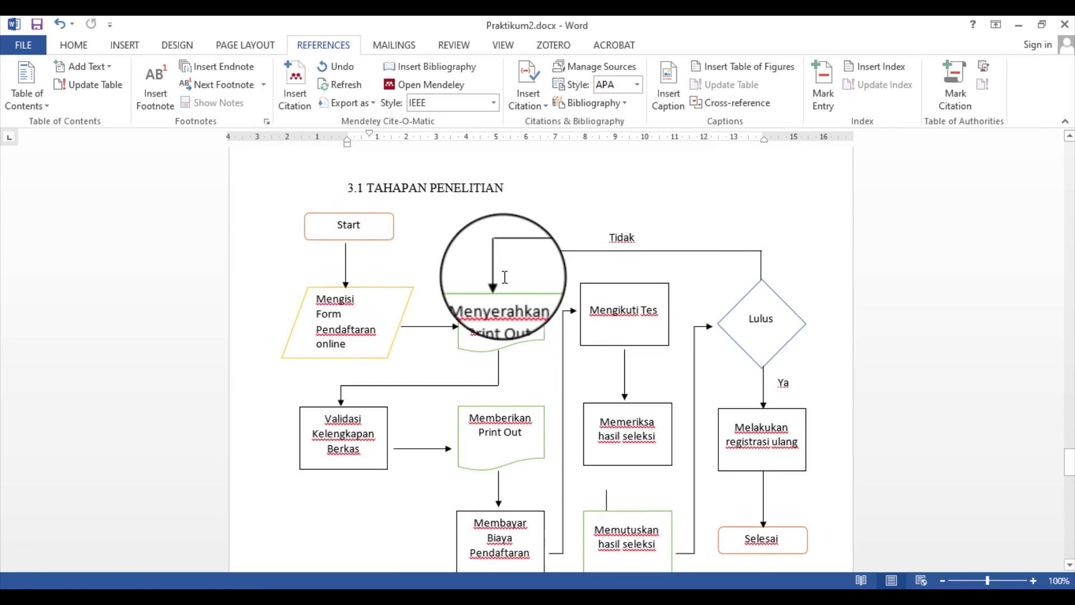
scroll(505, 279, down, 10)
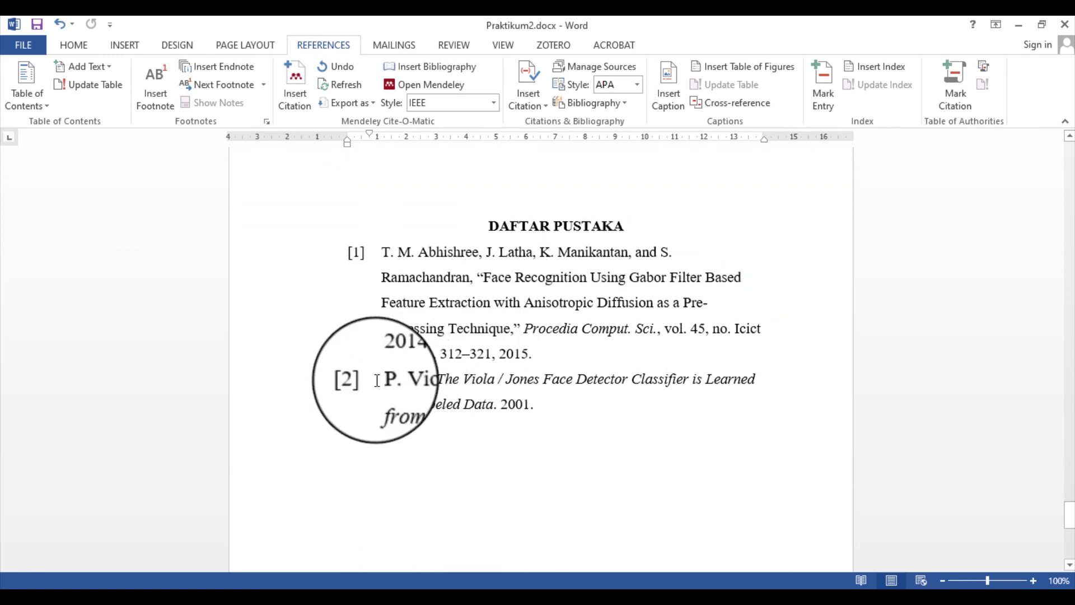
click(539, 405)
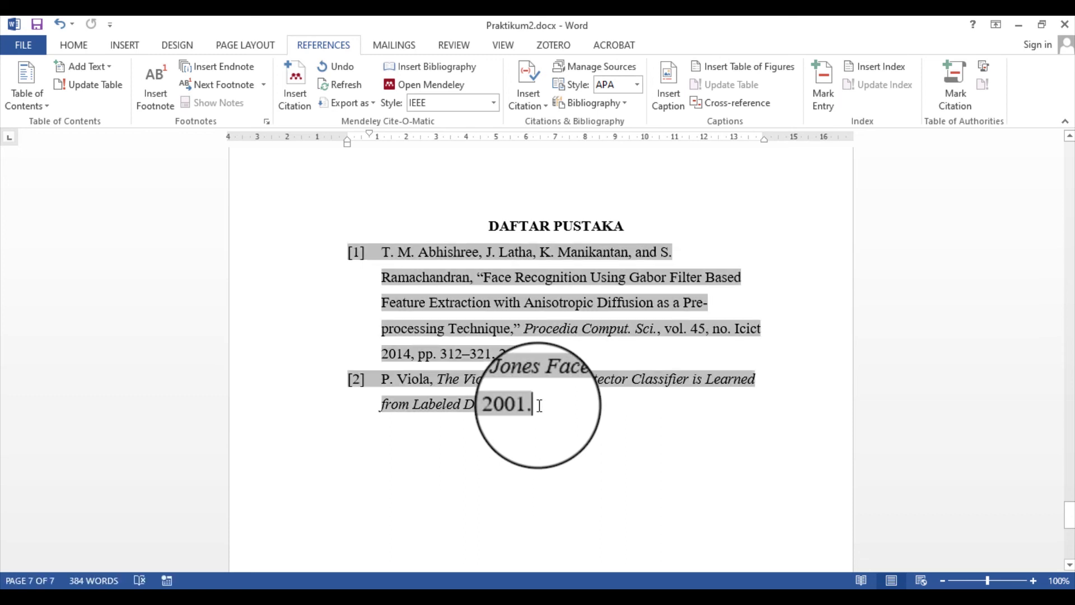
click(544, 440)
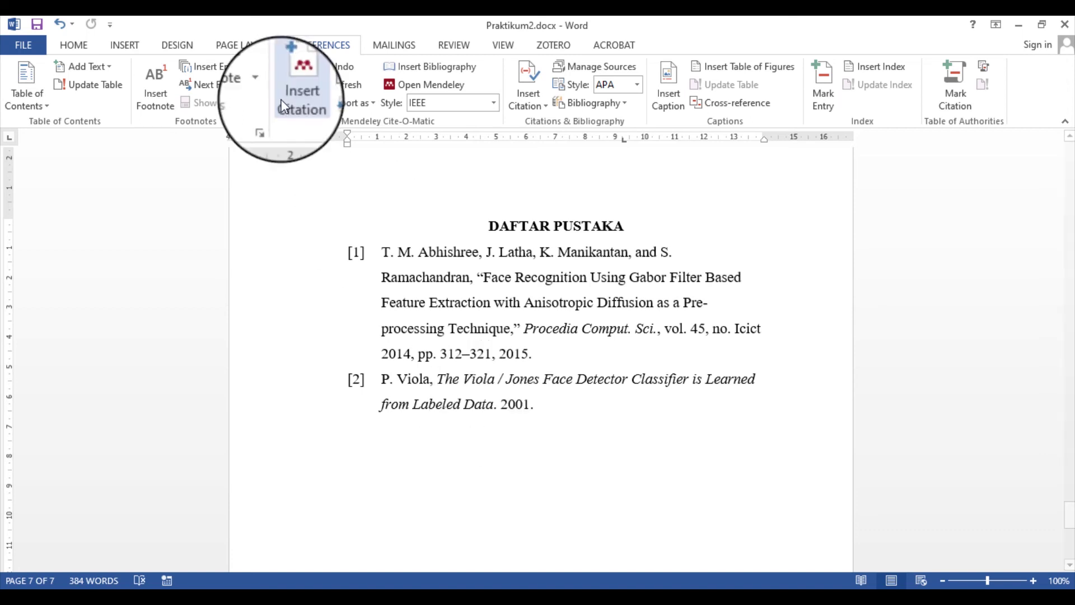
Change the Viola book's Publication from Packt to 'Procedia Computer Science'
click(890, 603)
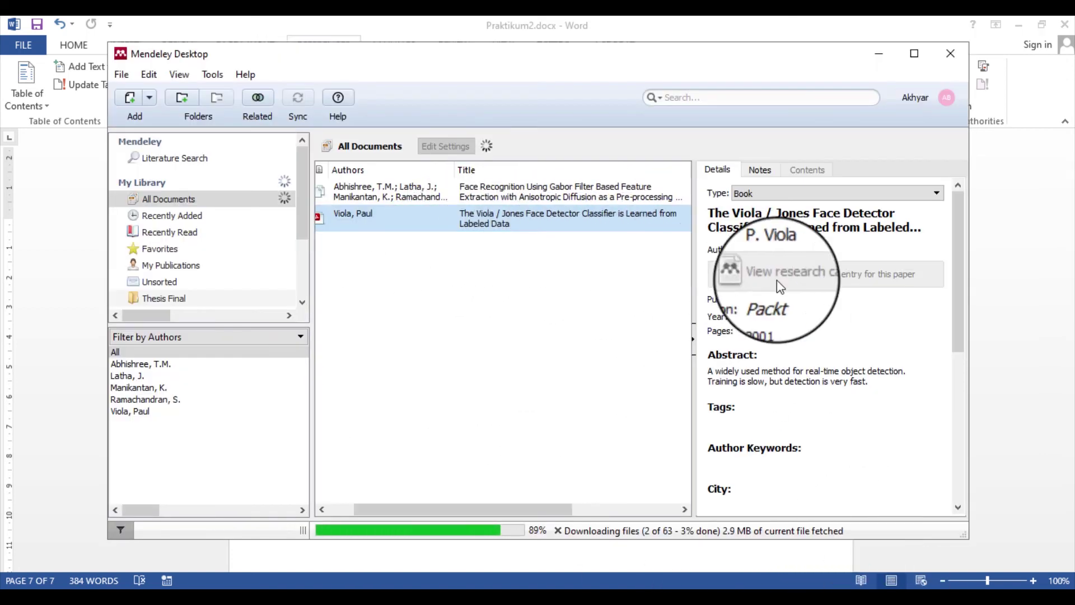
scroll(838, 434, down, 5)
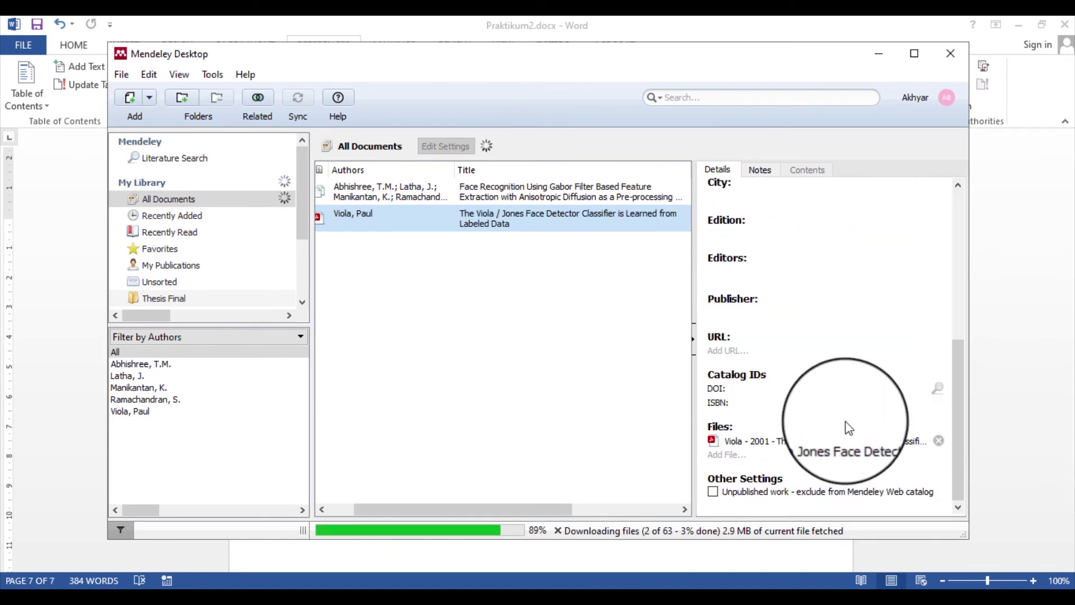
scroll(848, 428, up, 1)
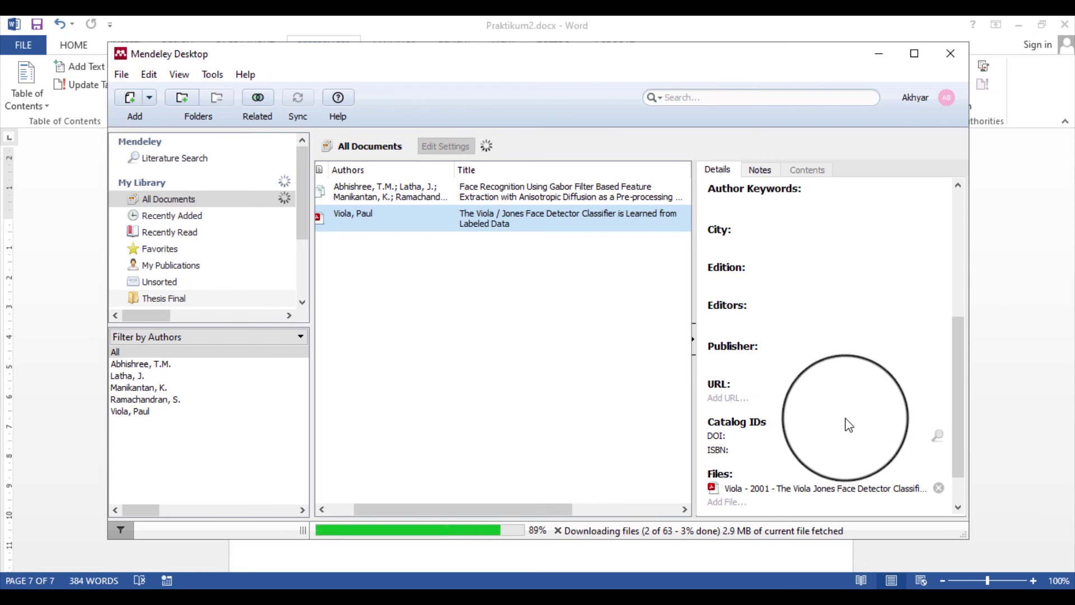
scroll(848, 421, up, 5)
click(791, 299)
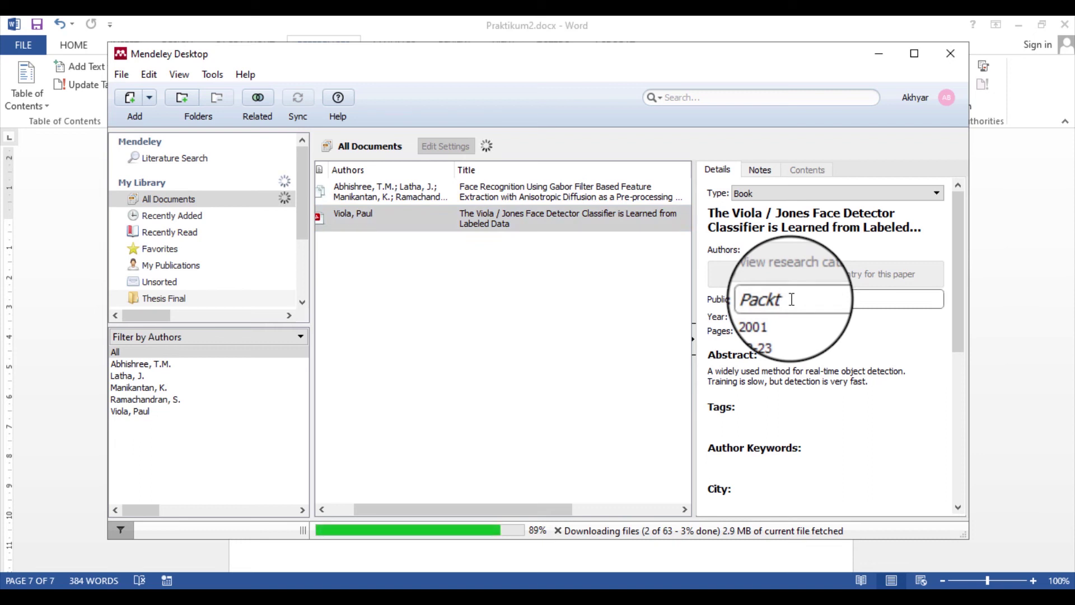
double_click(792, 299)
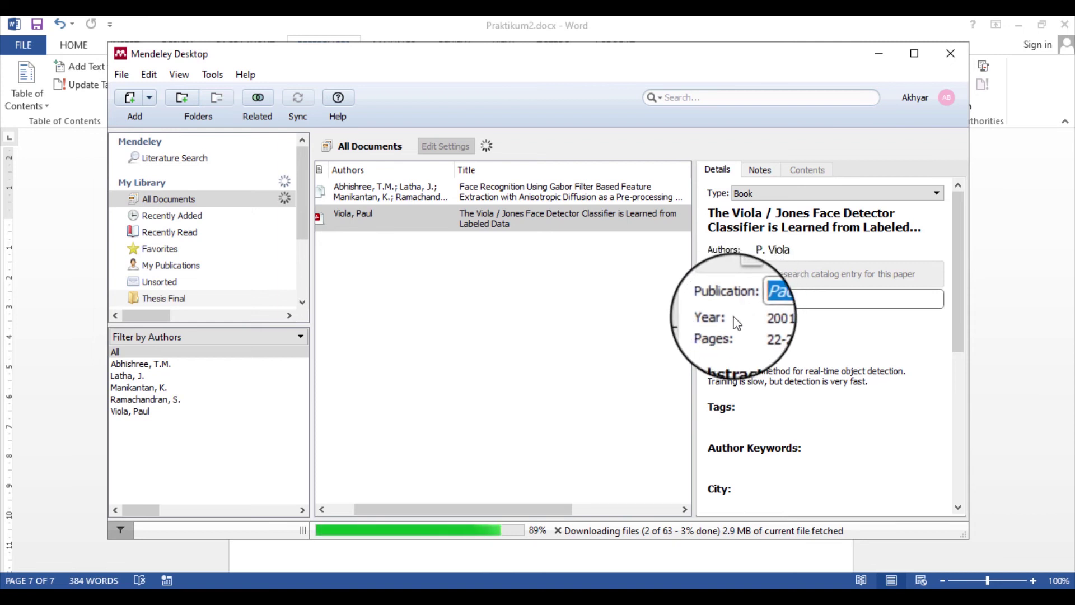
click(792, 299)
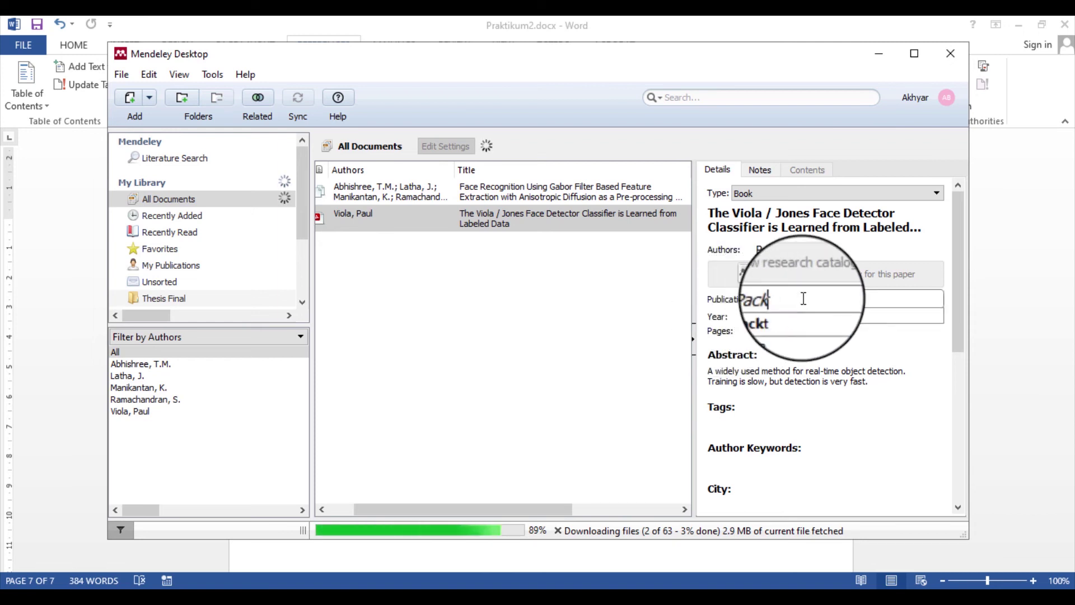
key(BackSpace)
key(BackSpace)
key(BackSpace)
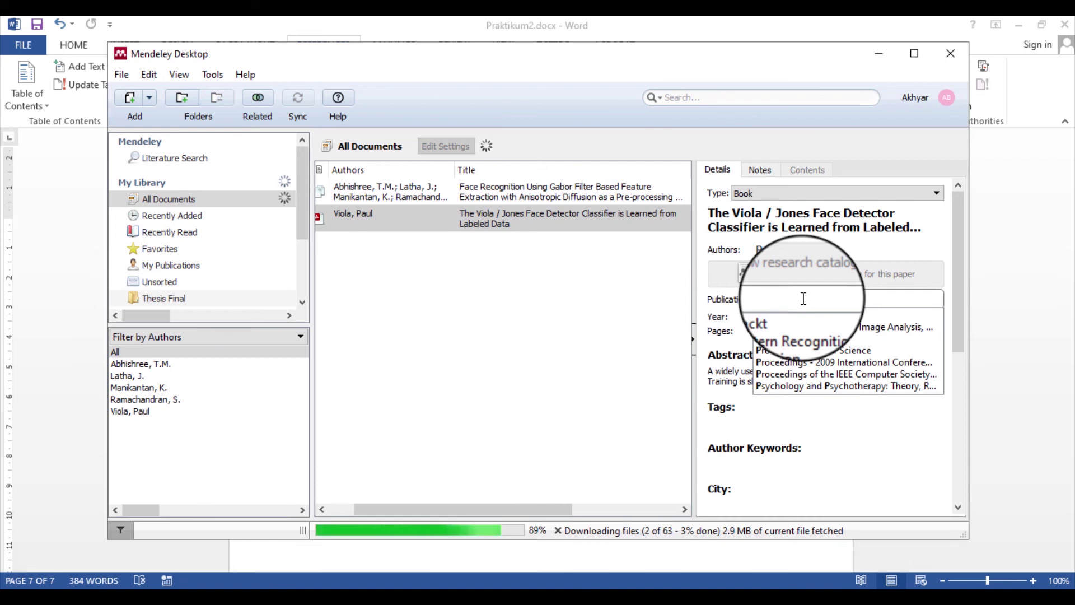
click(812, 360)
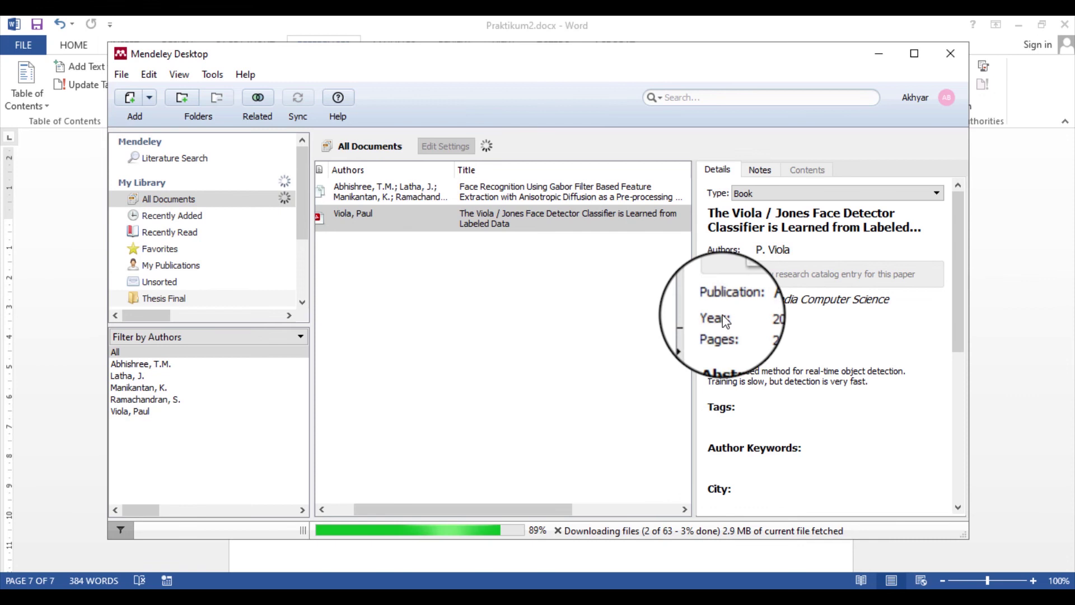
scroll(726, 320, down, 5)
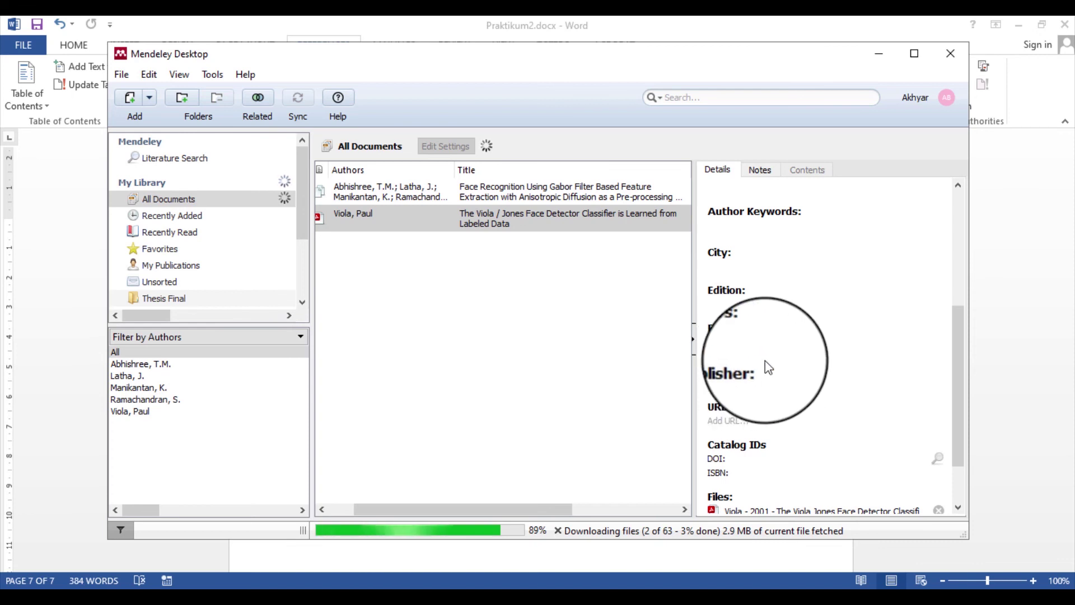
scroll(767, 368, up, 3)
scroll(768, 367, down, 3)
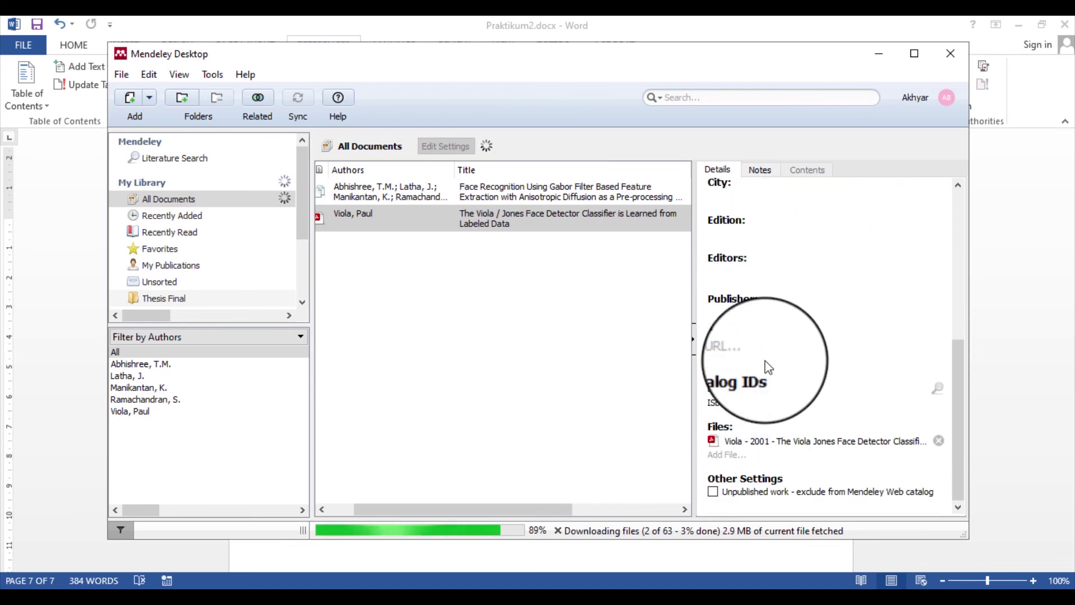
scroll(767, 364, up, 6)
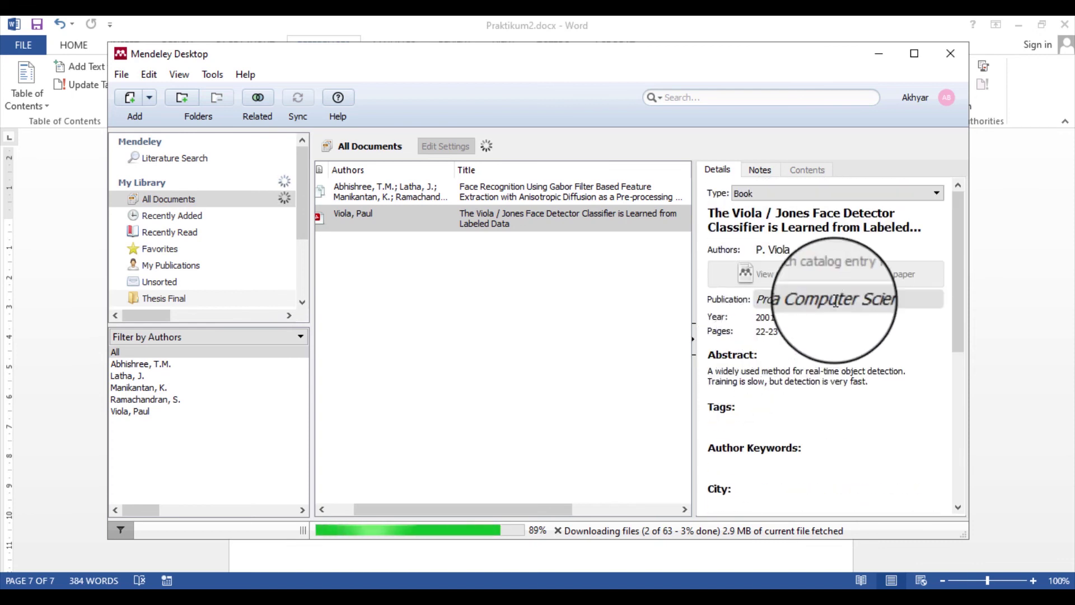
click(838, 299)
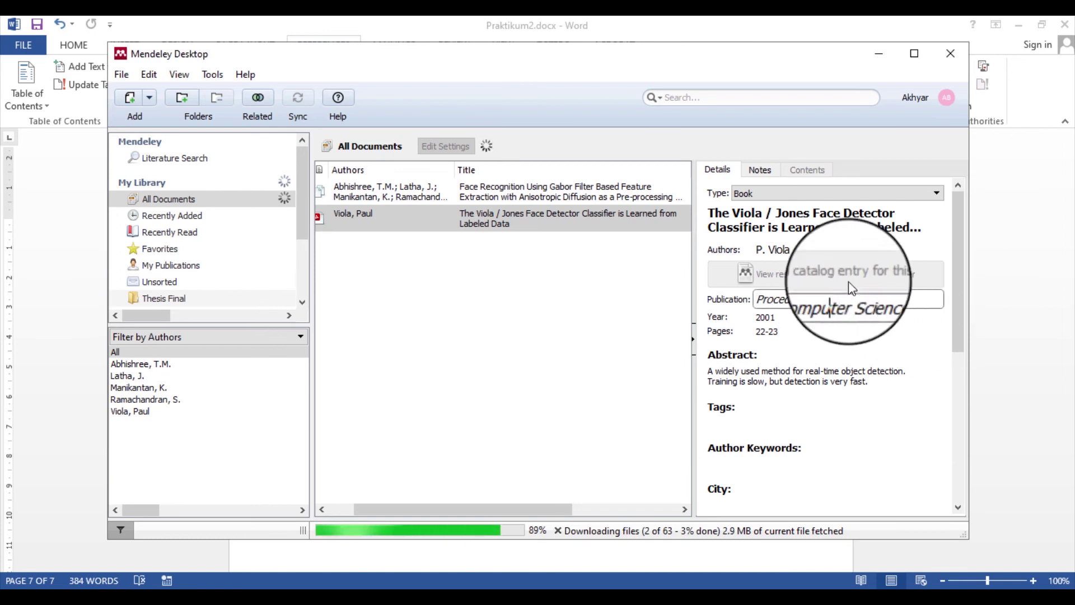
click(789, 284)
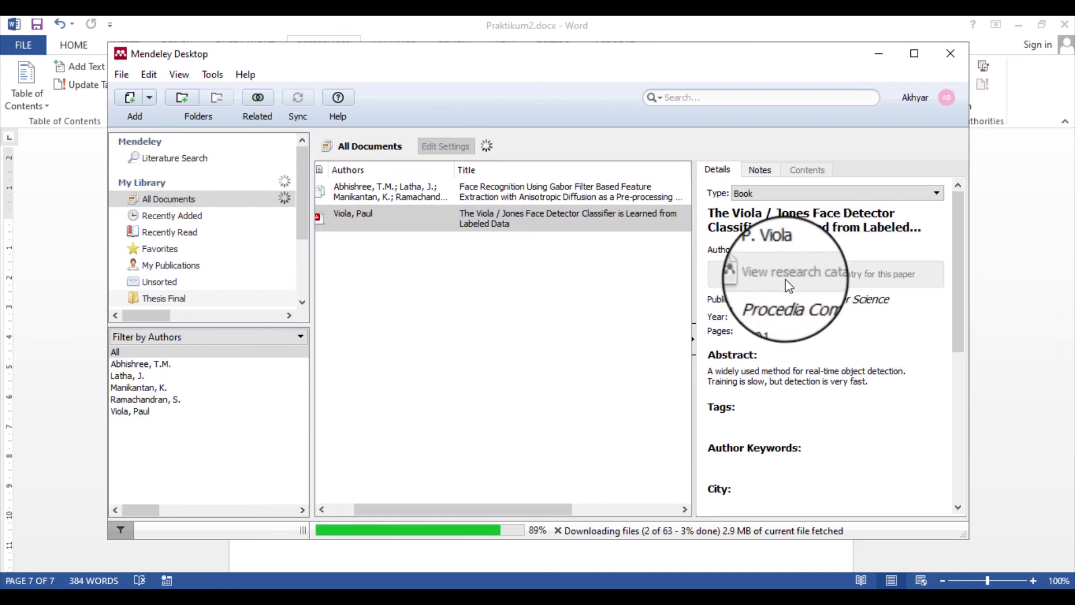
right_click(465, 217)
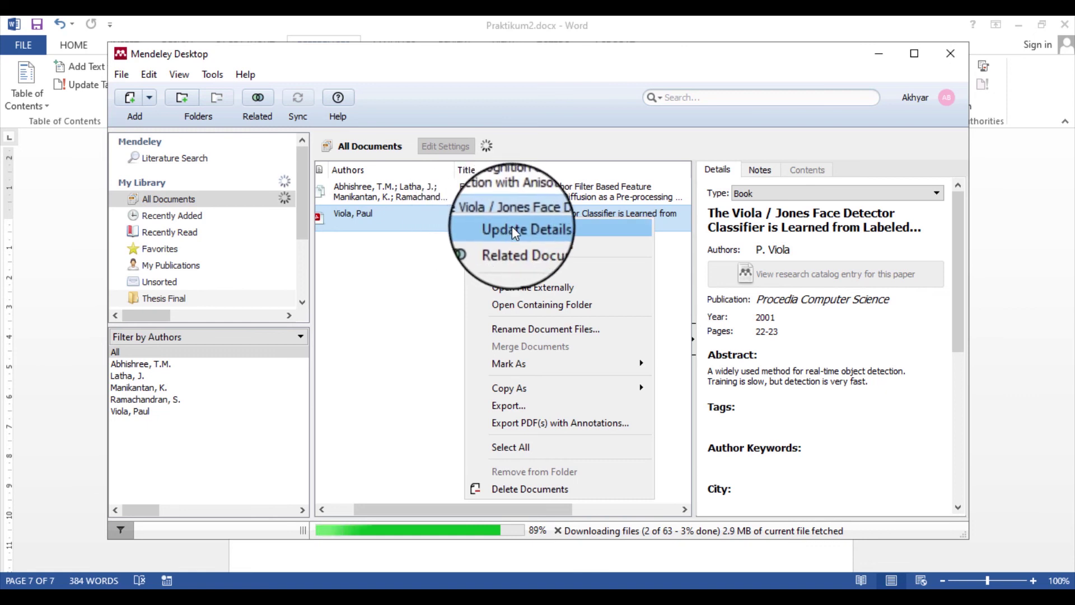
click(511, 227)
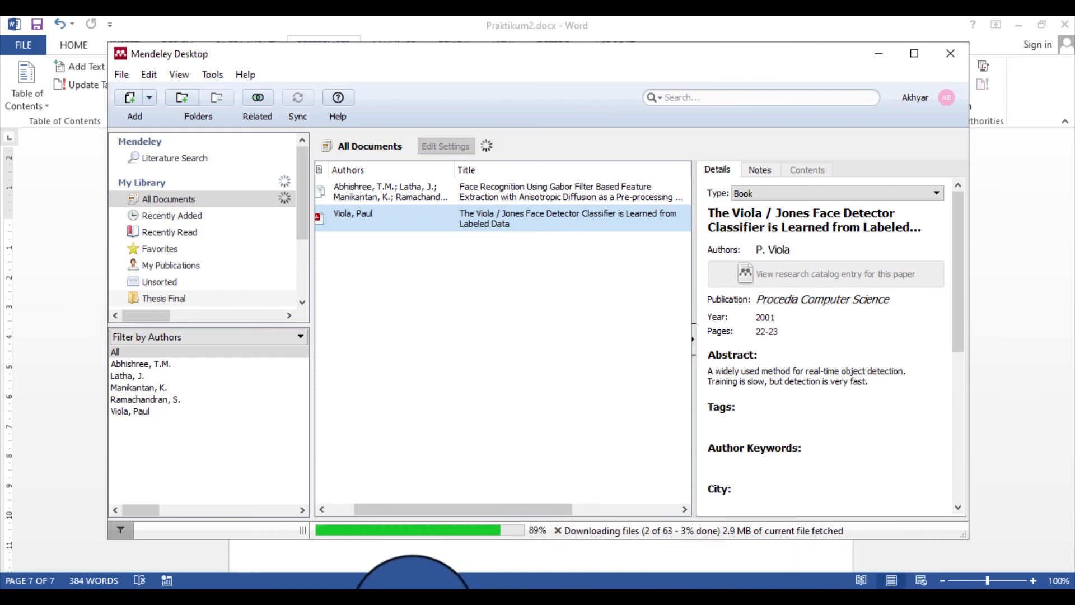
click(407, 585)
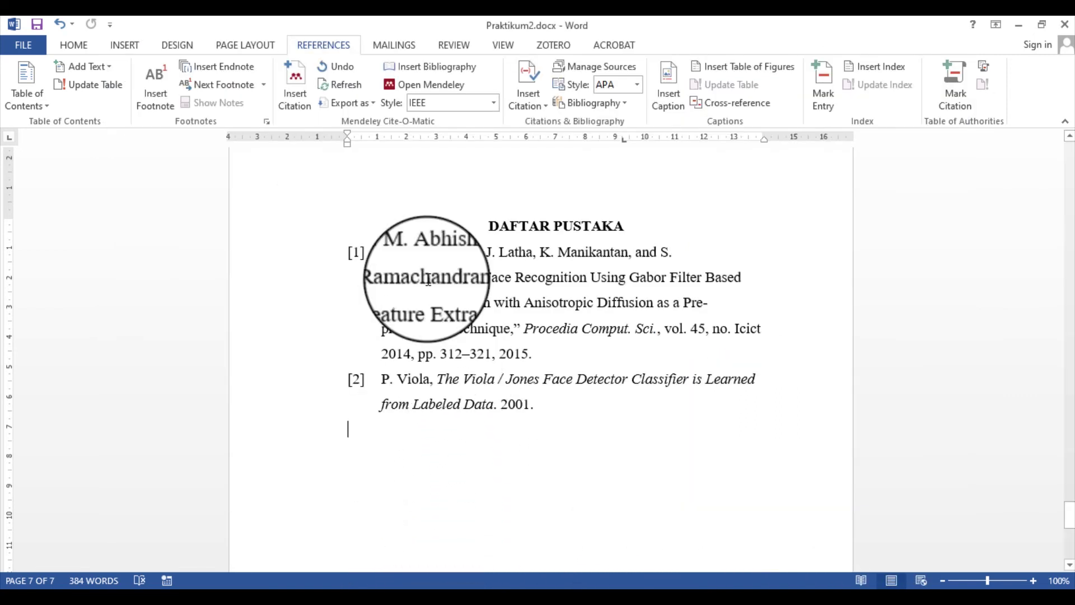
Delete the duplicate bibliography and refresh citations to pick up the edited Viola details
click(425, 70)
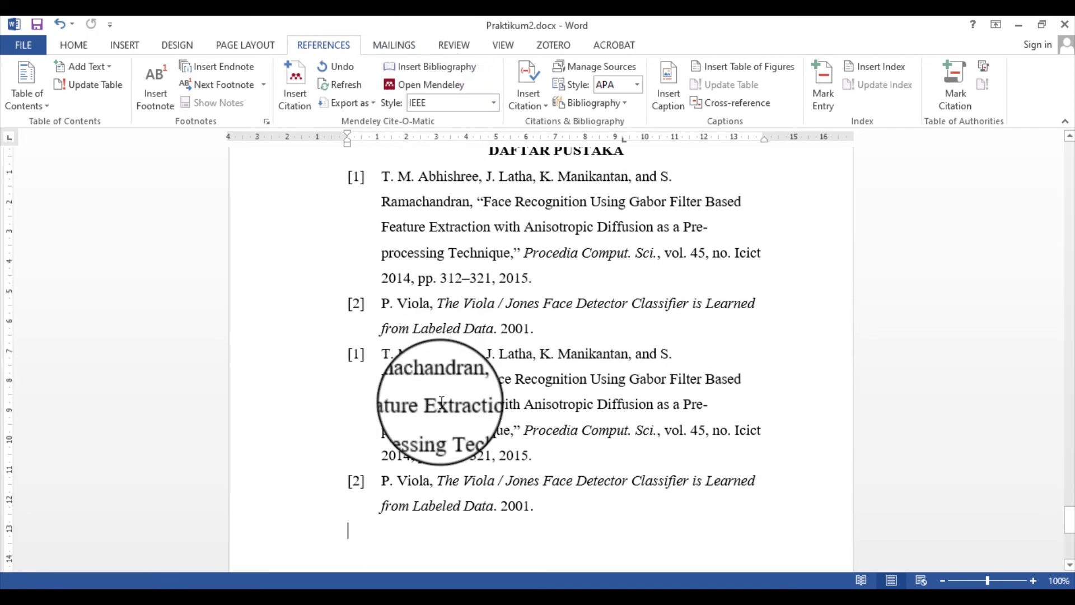
click(428, 436)
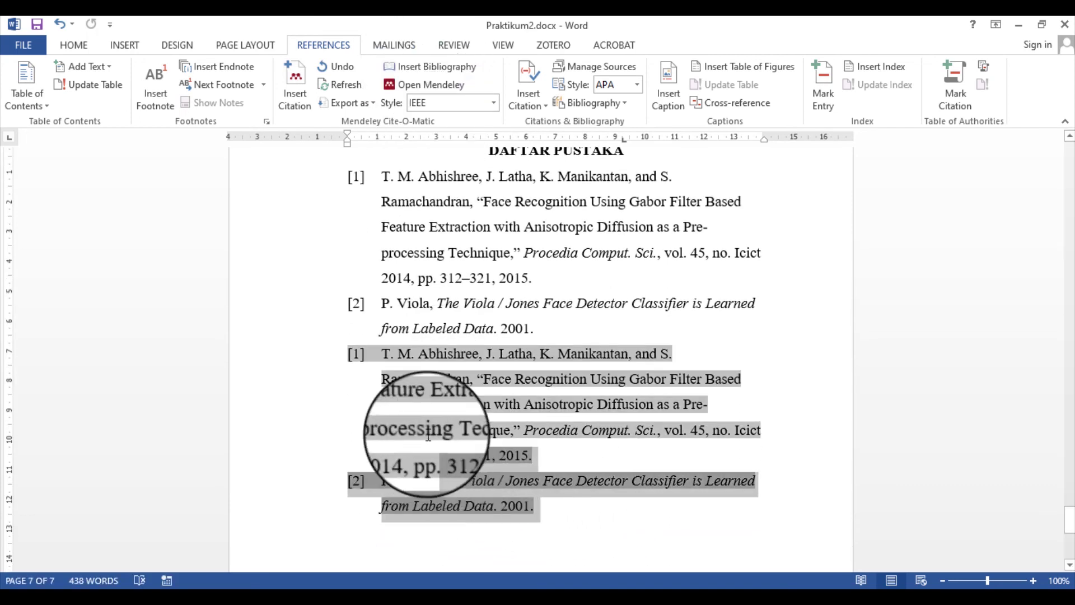
drag(428, 436, 343, 345)
key(Delete)
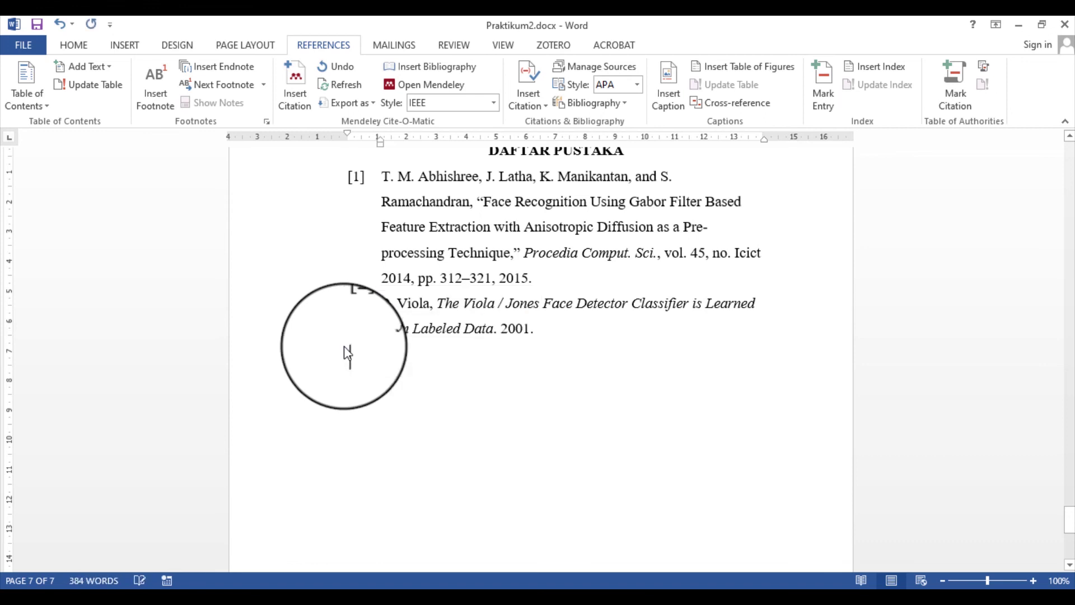
click(341, 86)
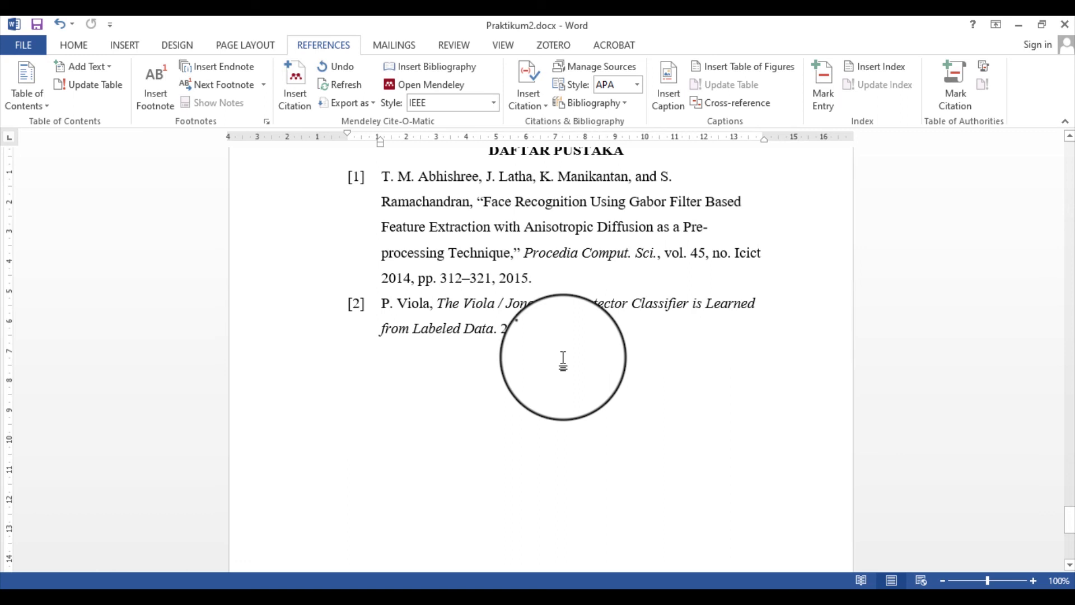
Shrink both reference entries to 12 pt and bring Mendeley Desktop forward
drag(386, 173, 556, 328)
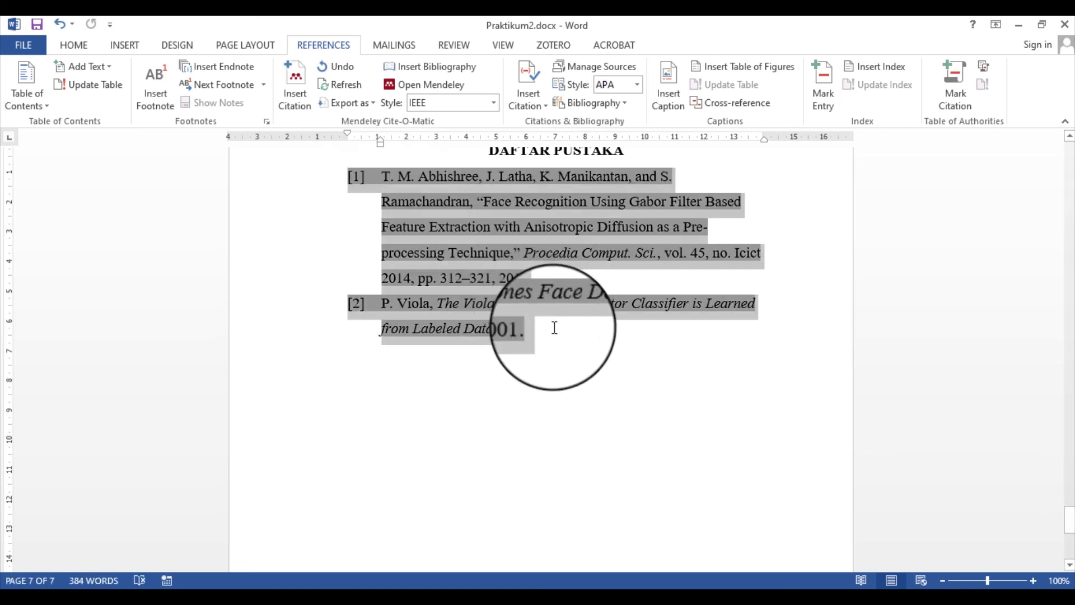
click(73, 46)
click(262, 73)
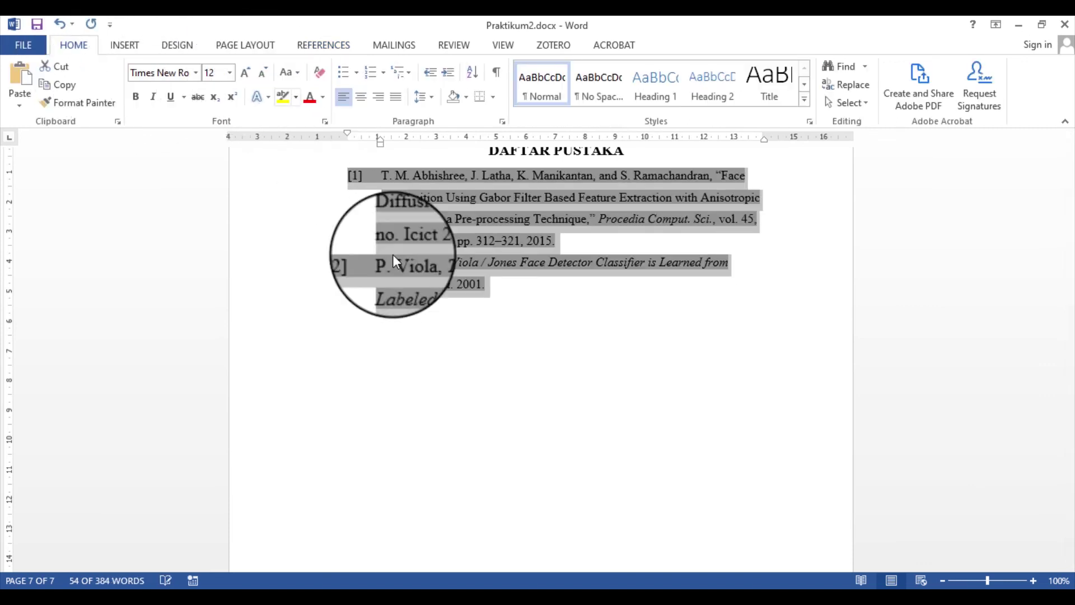
click(488, 289)
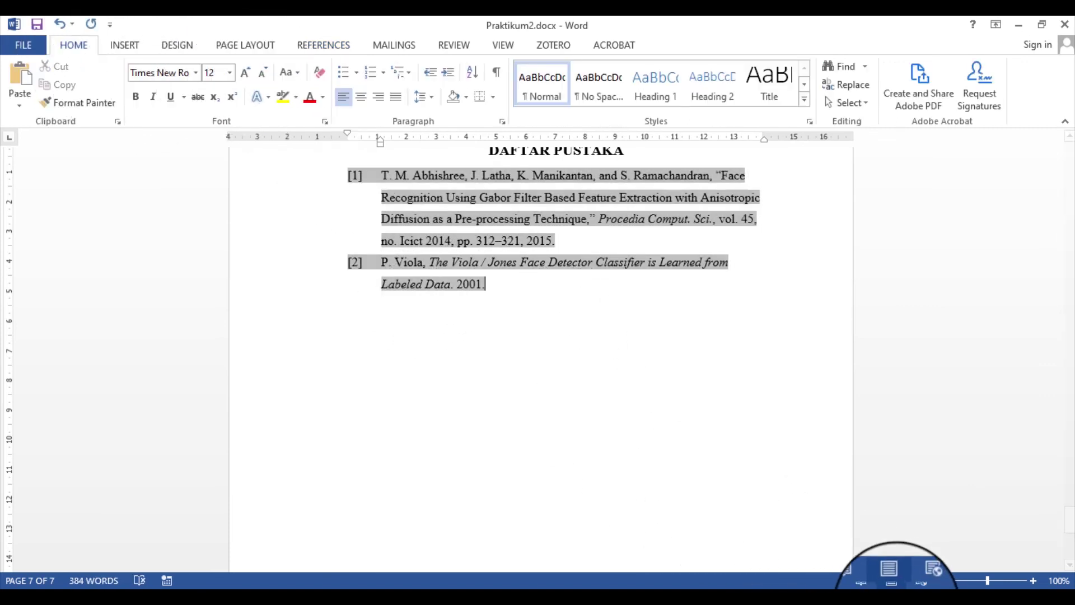
click(896, 604)
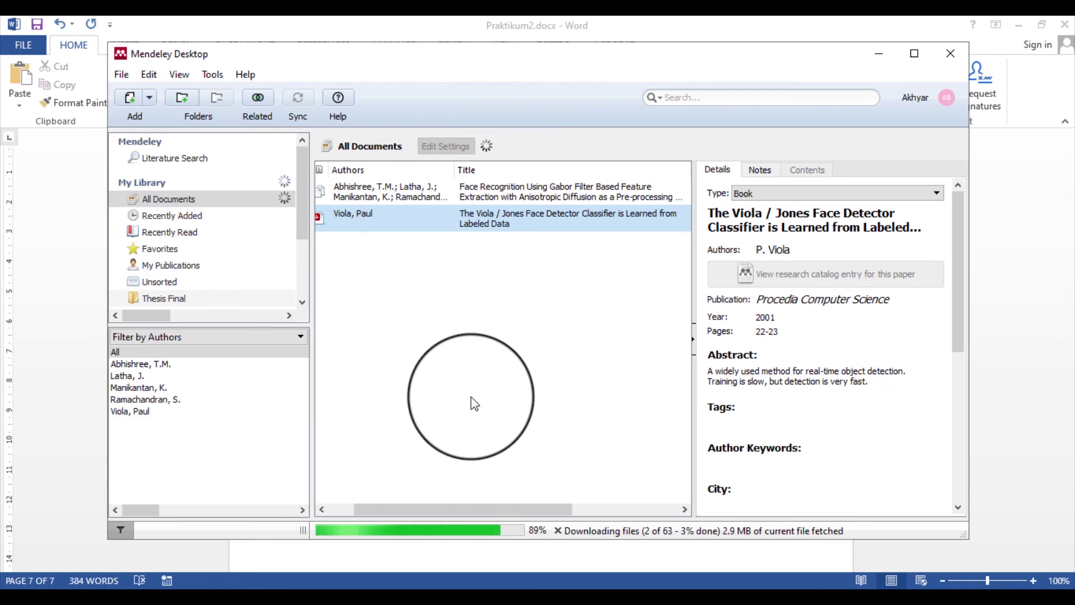
Scroll the Mendeley document list back left and deselect the face-detector entry
drag(496, 511, 459, 508)
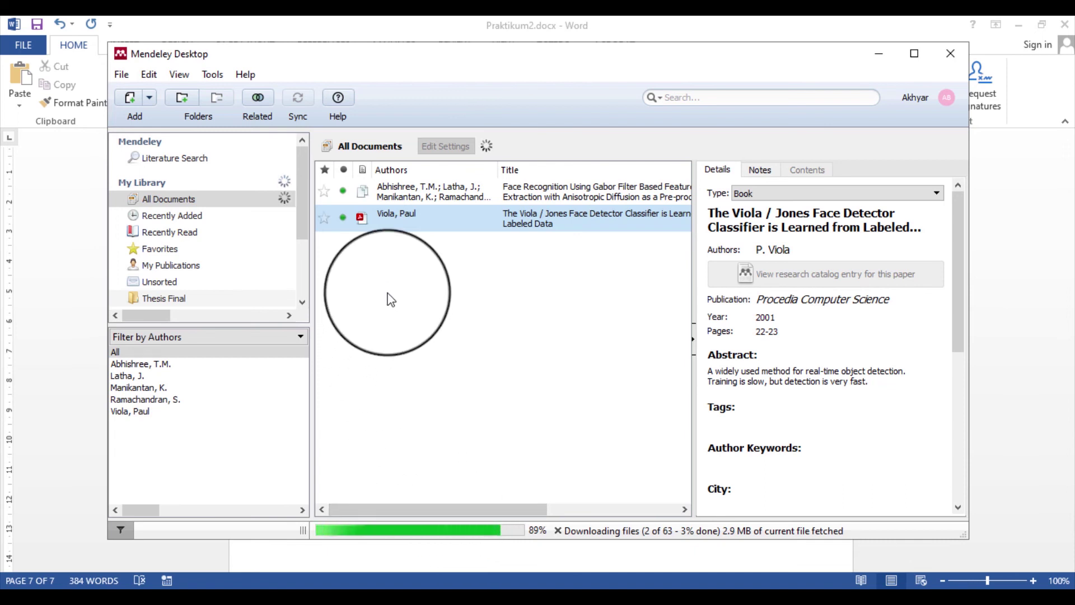
click(388, 297)
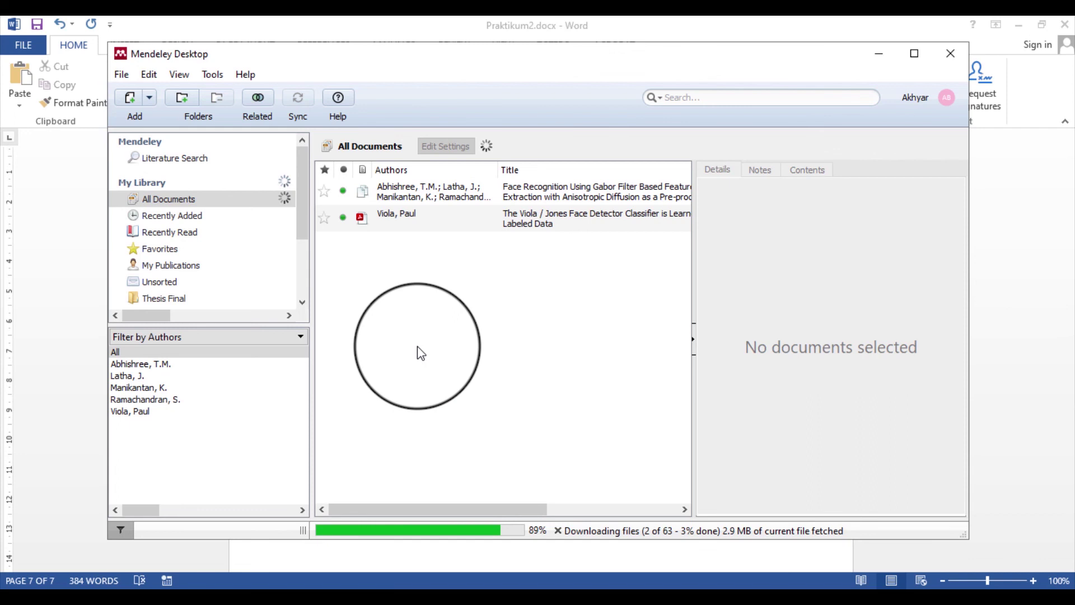
drag(468, 515, 440, 534)
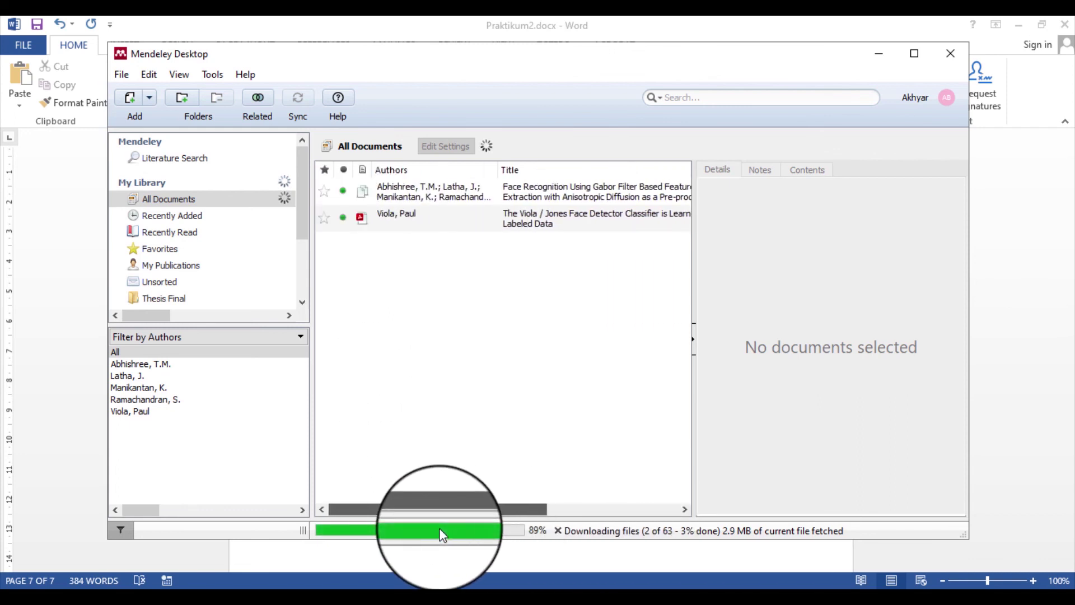
Abandon adding a reference from a file and start a manually entered reference instead
click(150, 104)
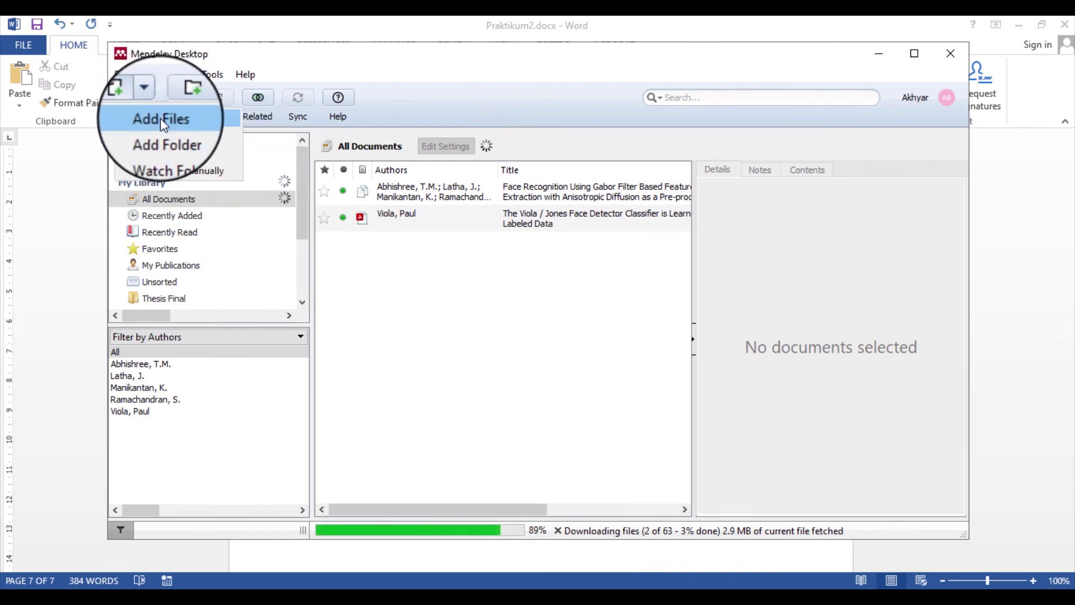
click(161, 119)
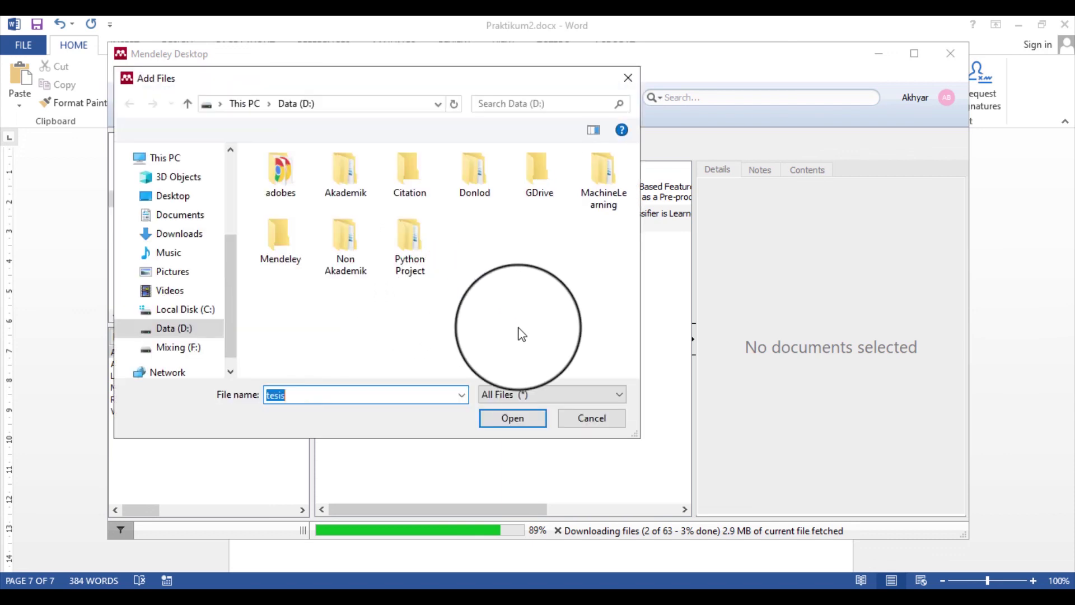
click(582, 423)
click(149, 97)
click(202, 172)
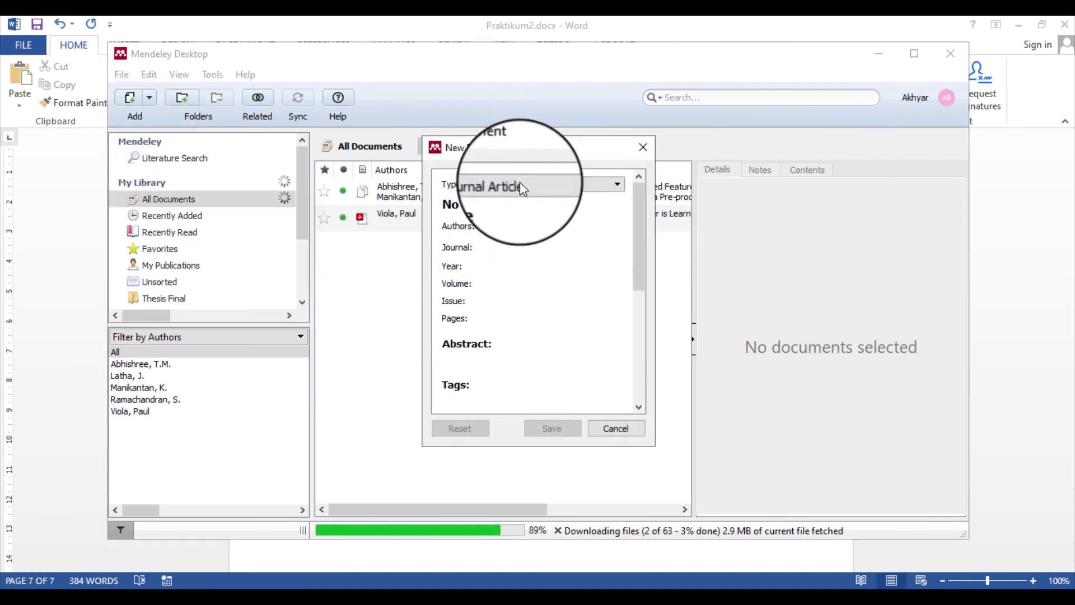
Make the new reference a Book titled Calculus, then display the Calculus PDF to check its details
click(560, 186)
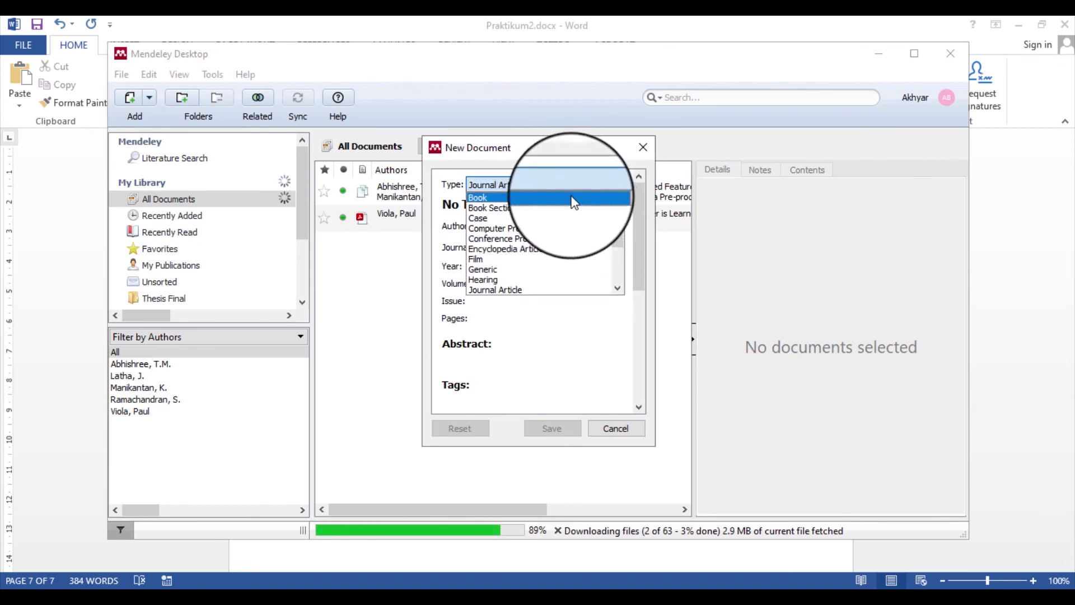
click(570, 196)
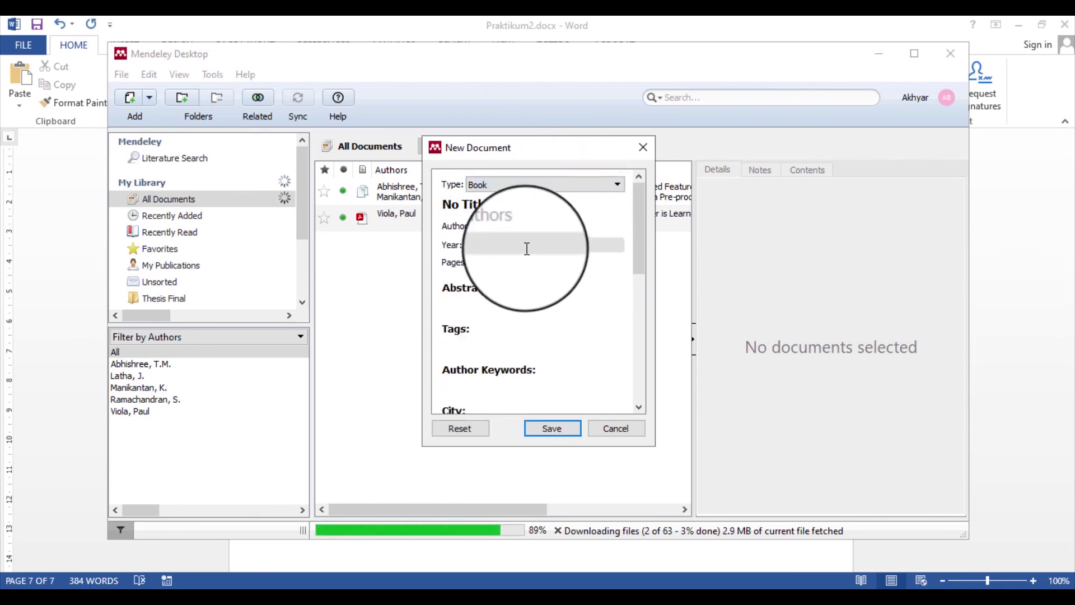
drag(637, 222, 628, 189)
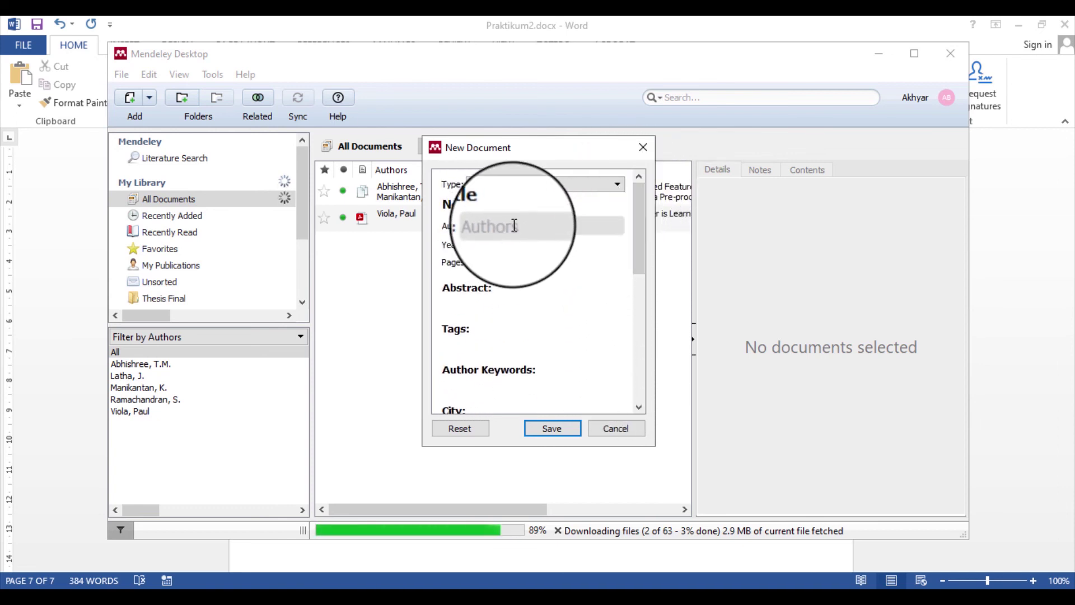
click(521, 206)
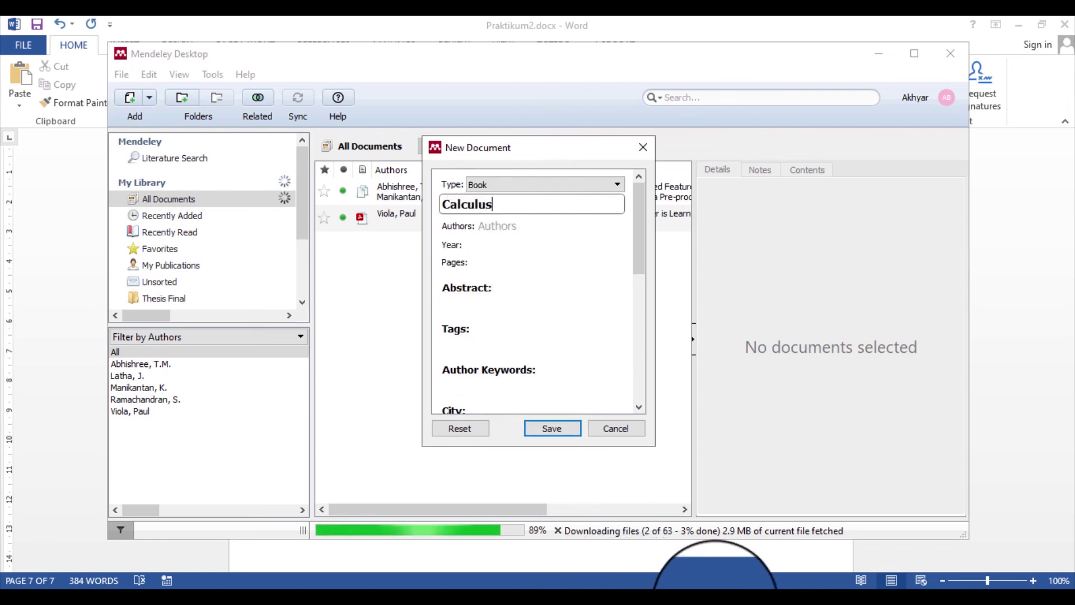
click(780, 538)
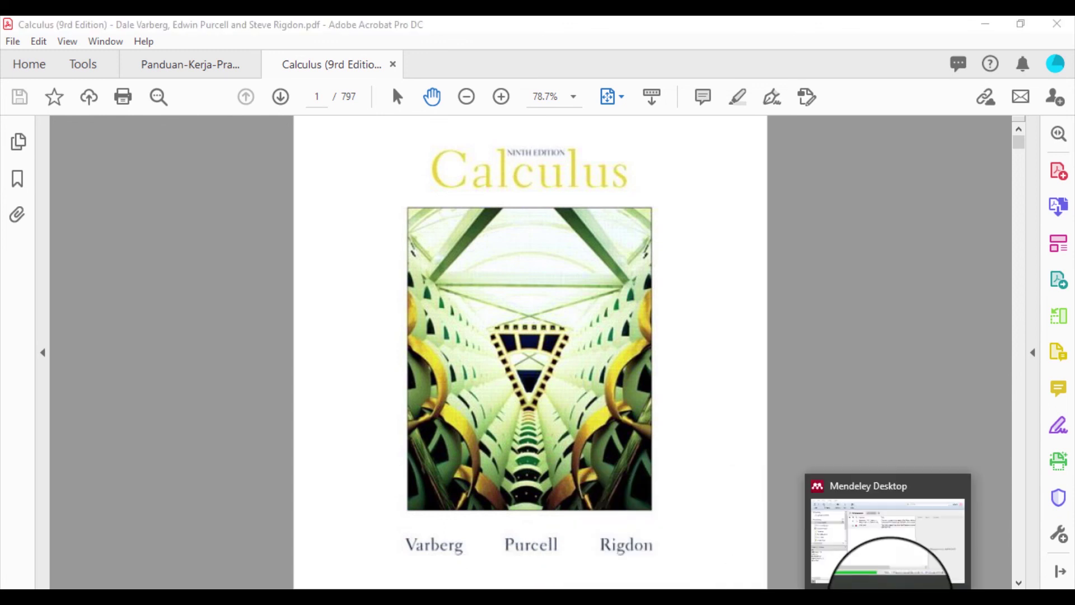
Back in the new Calculus reference, enter the book's author surnames in Authors, fixing typos along the way
click(891, 599)
click(511, 229)
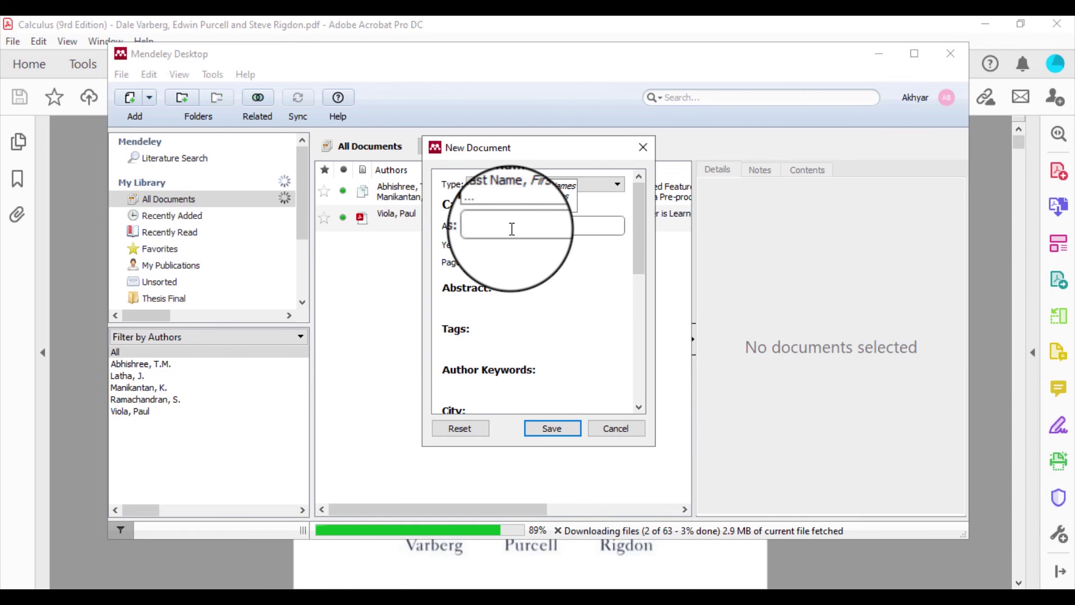
text(Purcel)
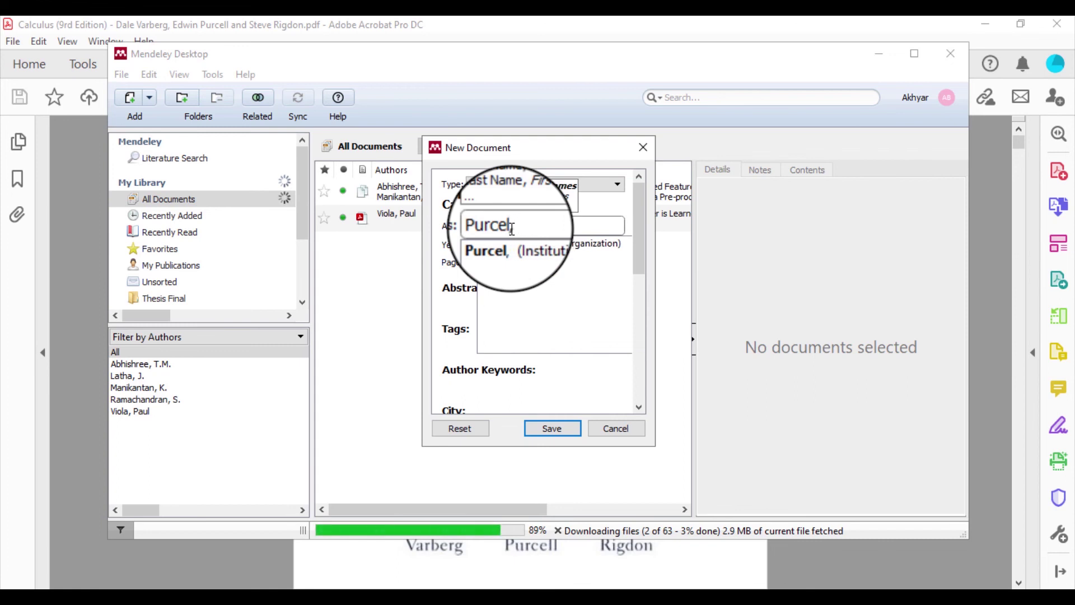
text(, va)
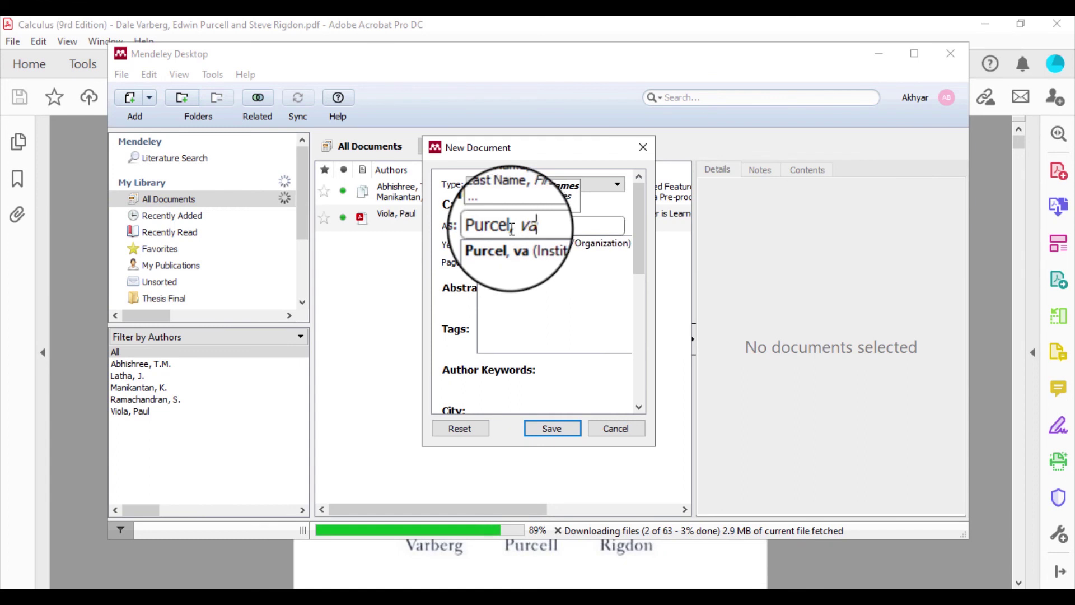
key(BackSpace)
key(BackSpace)
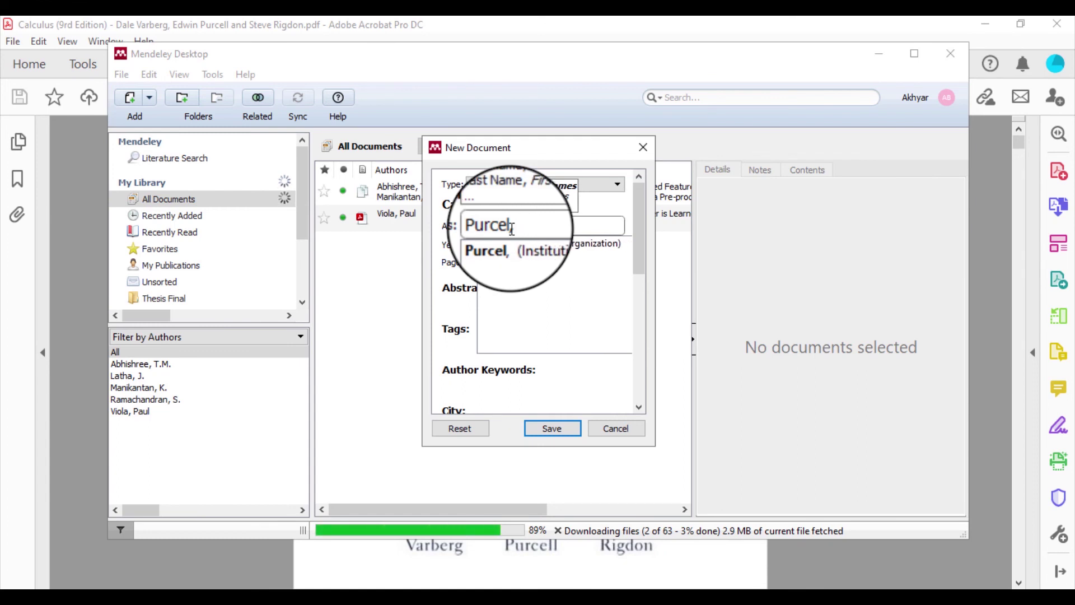
key(BackSpace)
key(BackSpace)
key(BackSpace)
key(BackSpace)
key(BackSpace)
key(BackSpace)
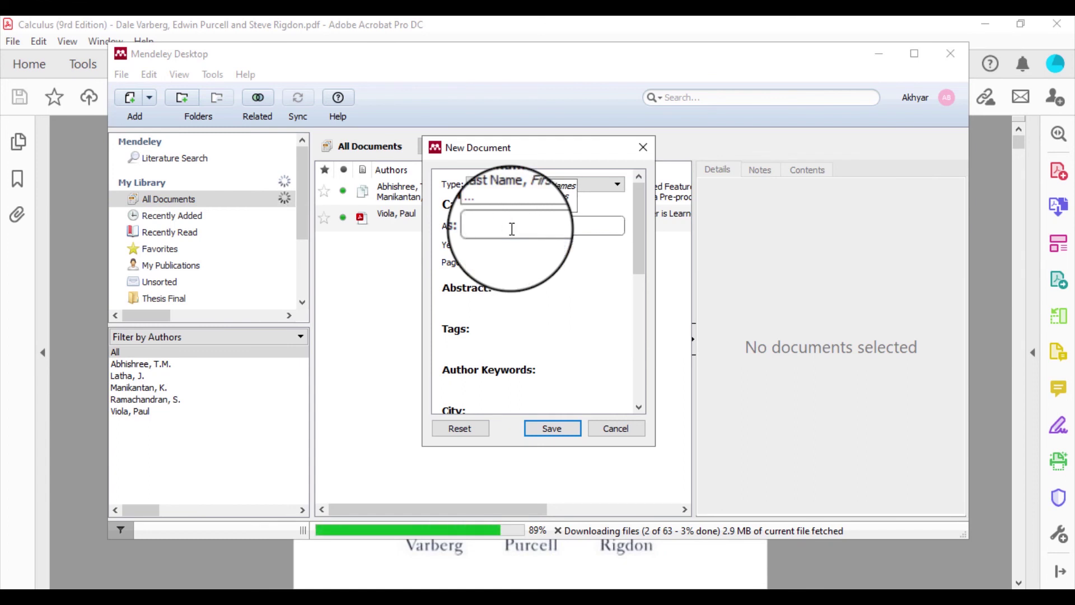
text(Vam)
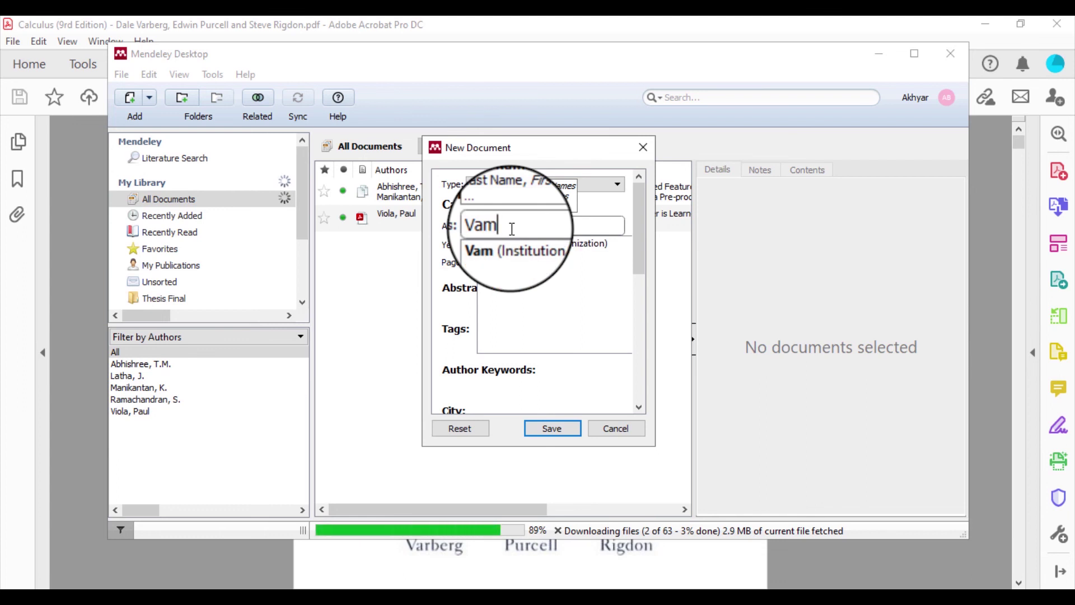
key(BackSpace)
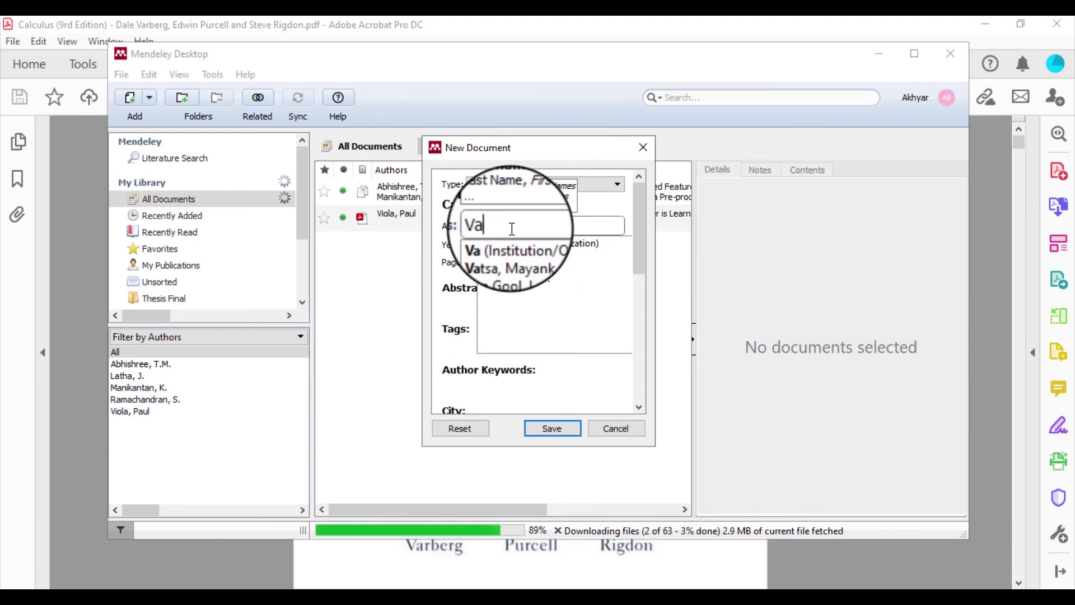
text(n bEr)
key(BackSpace)
key(BackSpace)
key(BackSpace)
key(BackSpace)
text(berg)
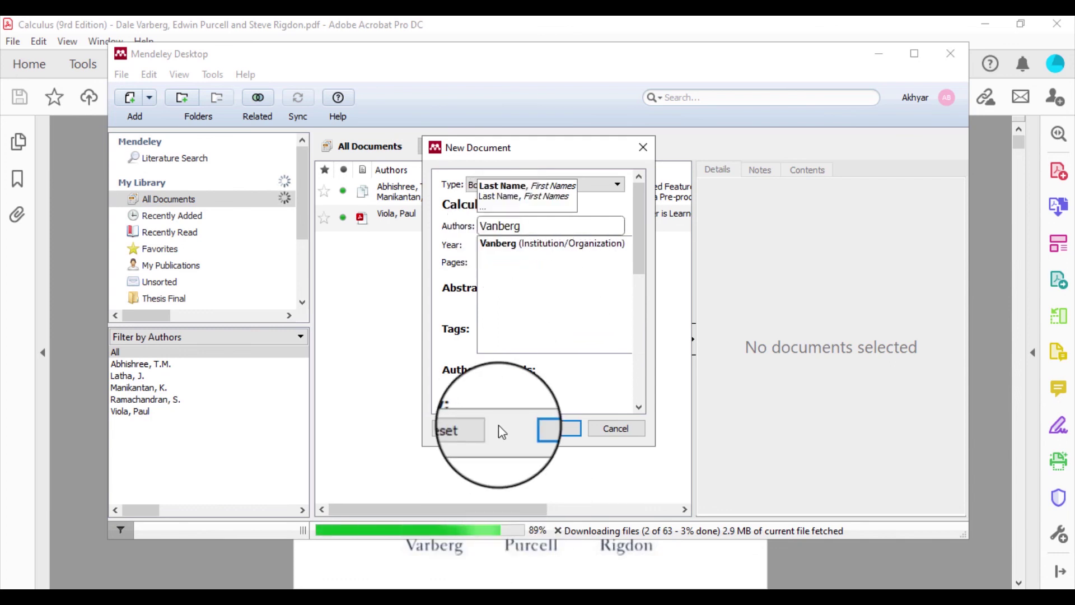
click(481, 244)
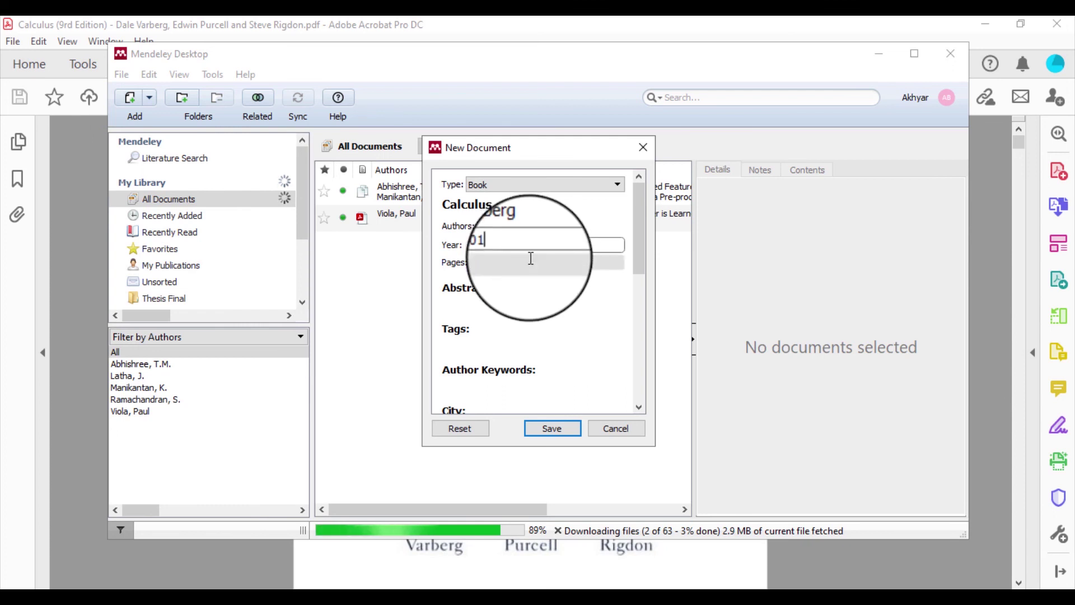
Enter 50 as the Calculus book's Pages value
click(519, 263)
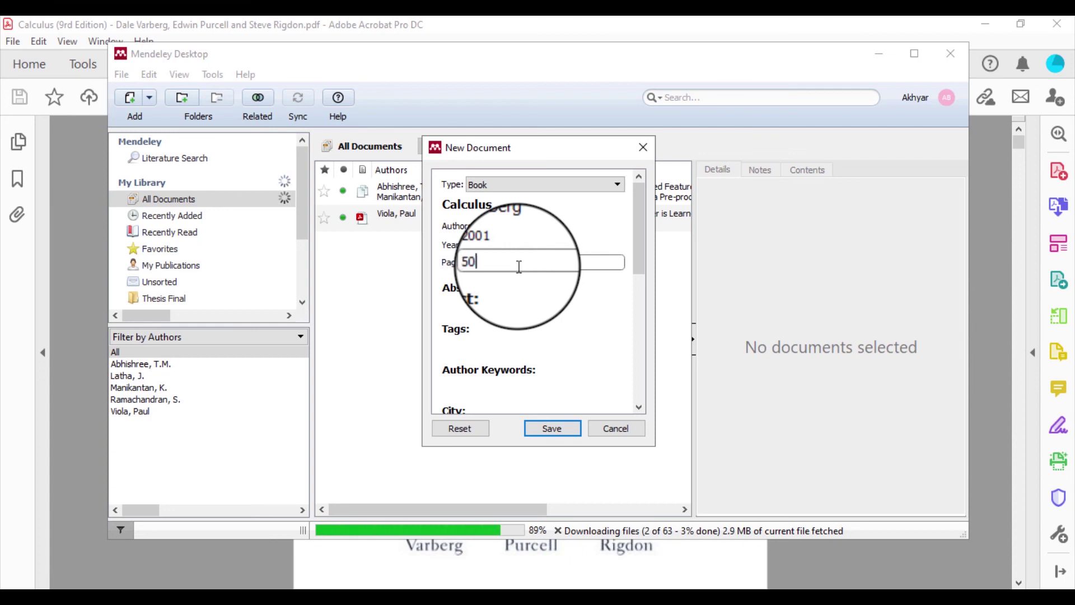
text(50)
scroll(560, 298, down, 3)
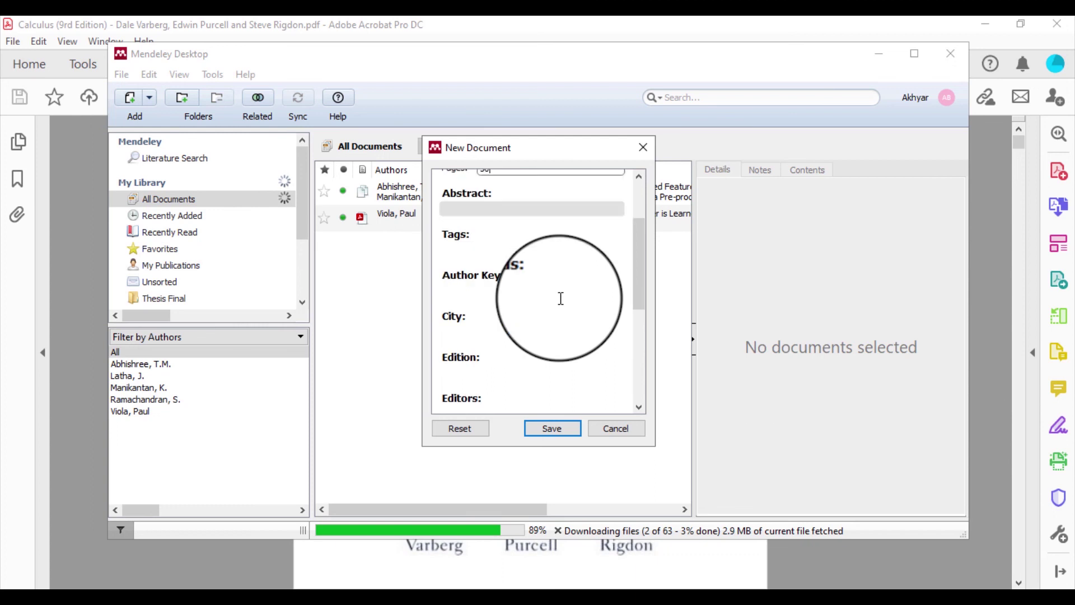
scroll(561, 298, down, 2)
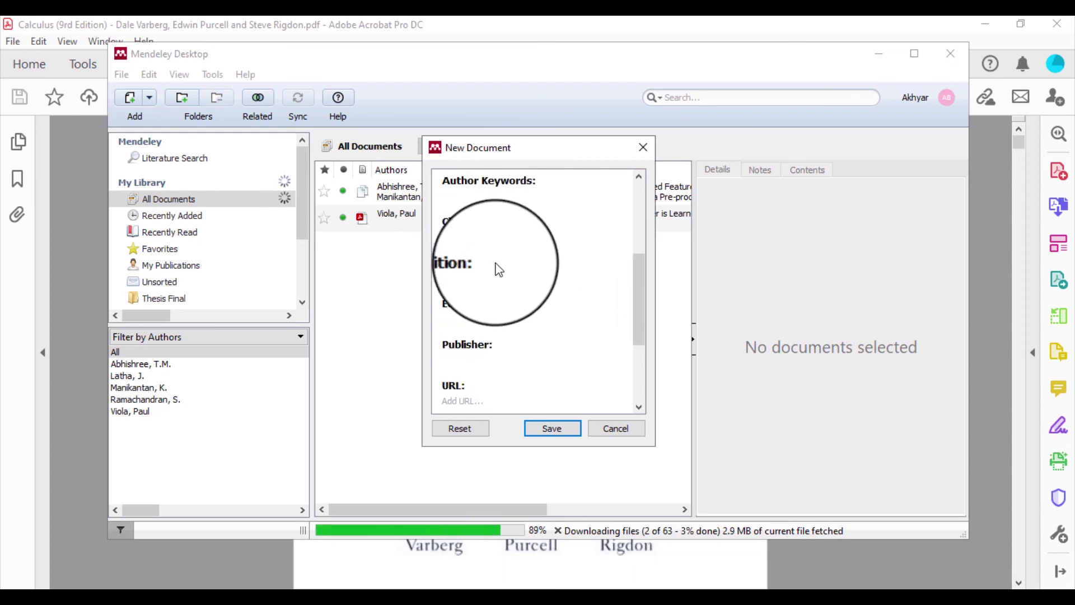
Fill in the Calculus book's edition as Second and publisher as Packt
click(473, 274)
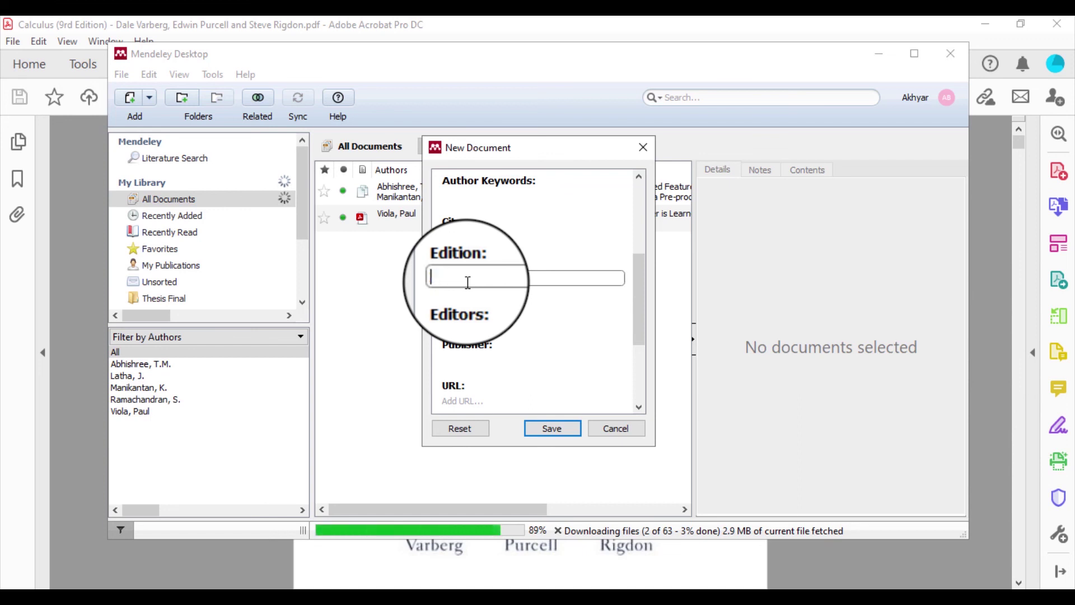
text(ond)
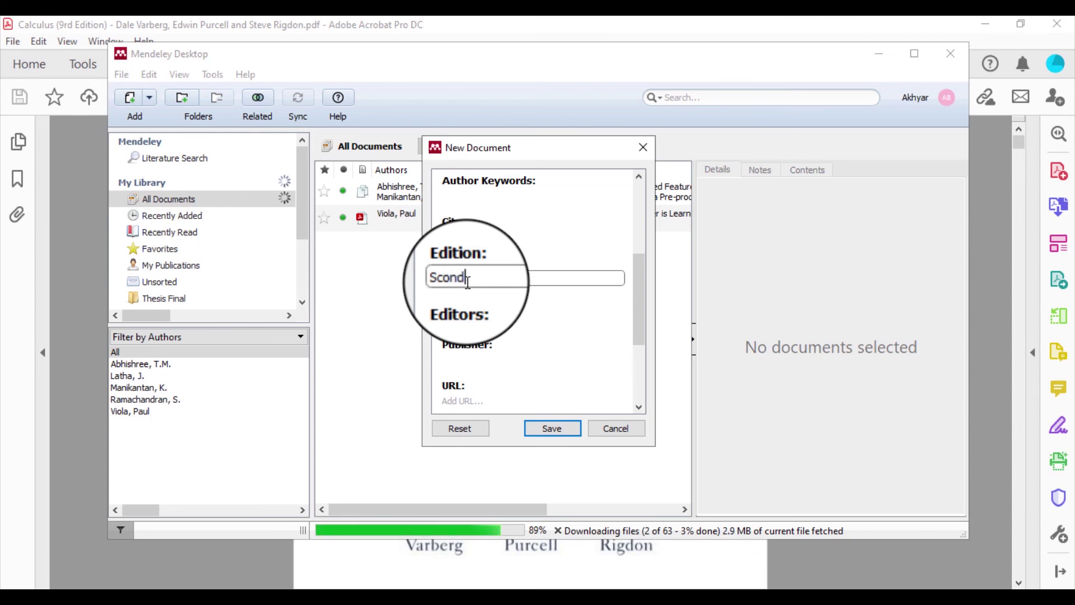
text(ec)
scroll(476, 286, down, 3)
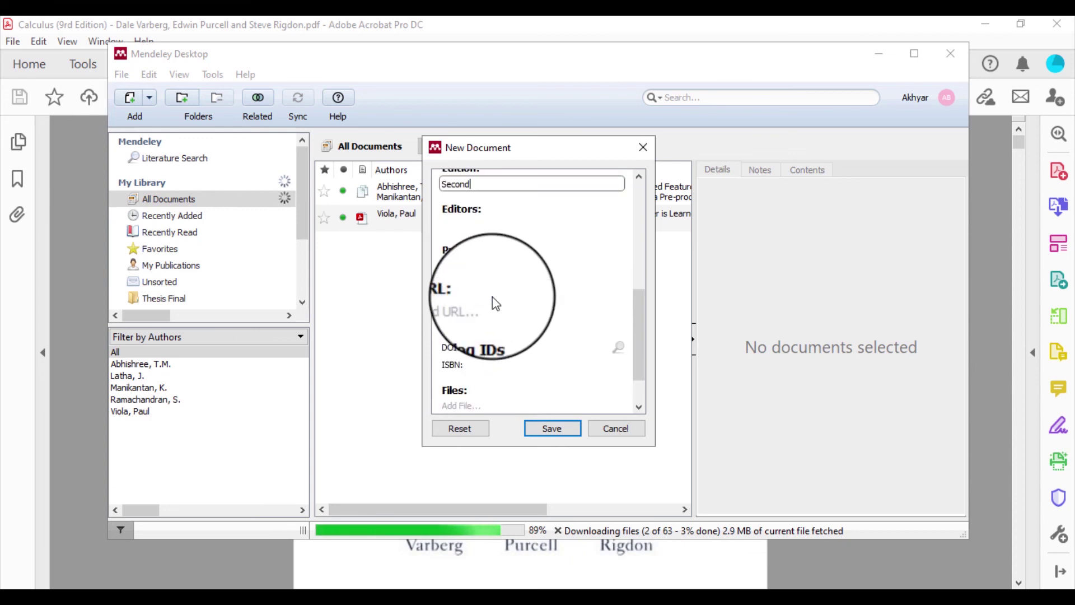
click(463, 265)
text(P)
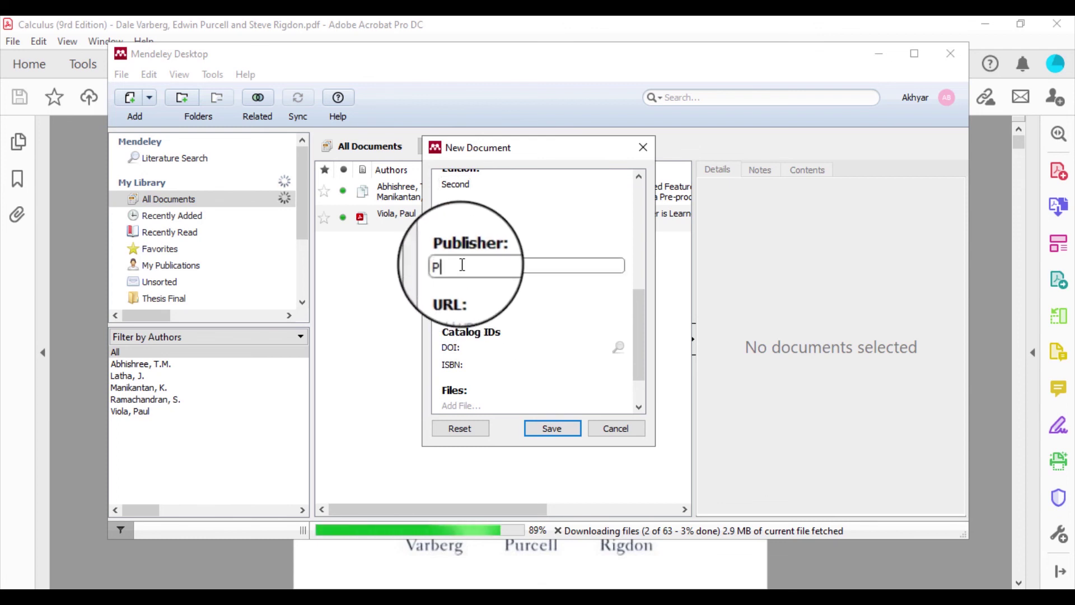
text(ackt)
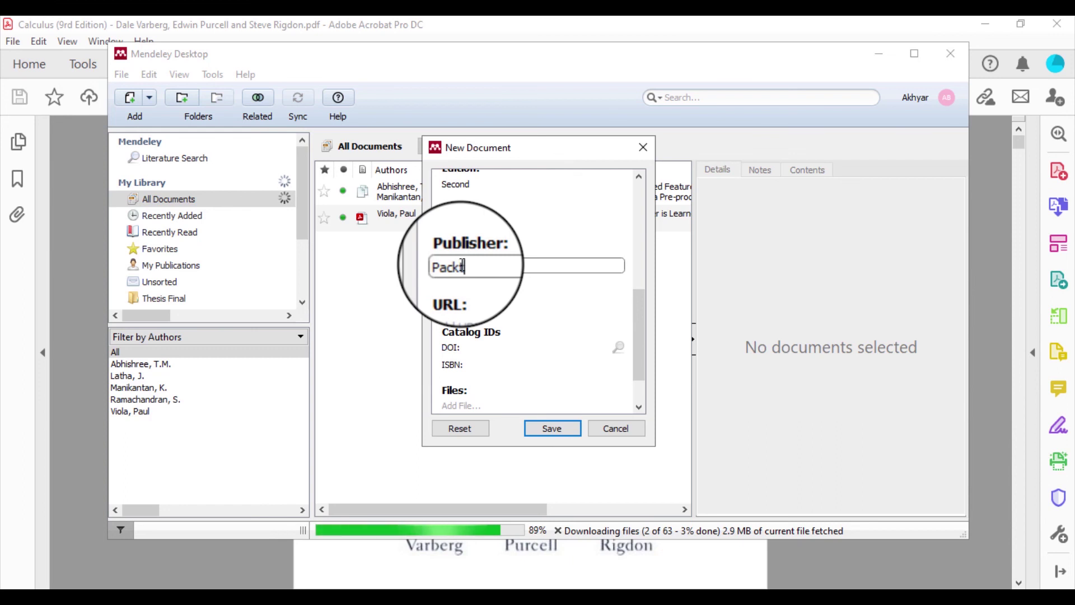
scroll(507, 308, down, 3)
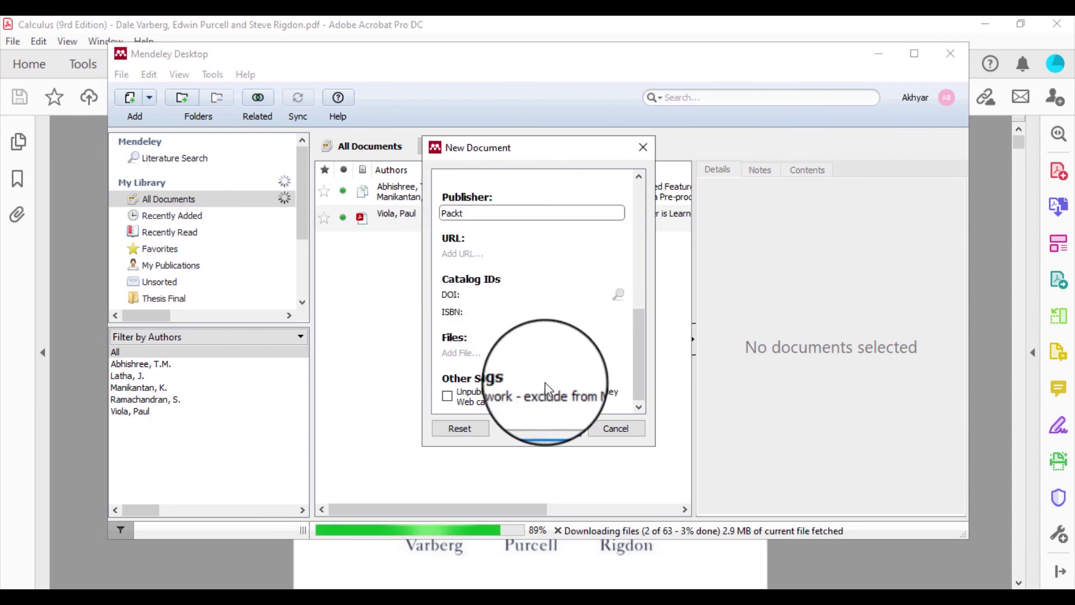
Save the new Calculus book entry and return to the Word thesis
click(563, 429)
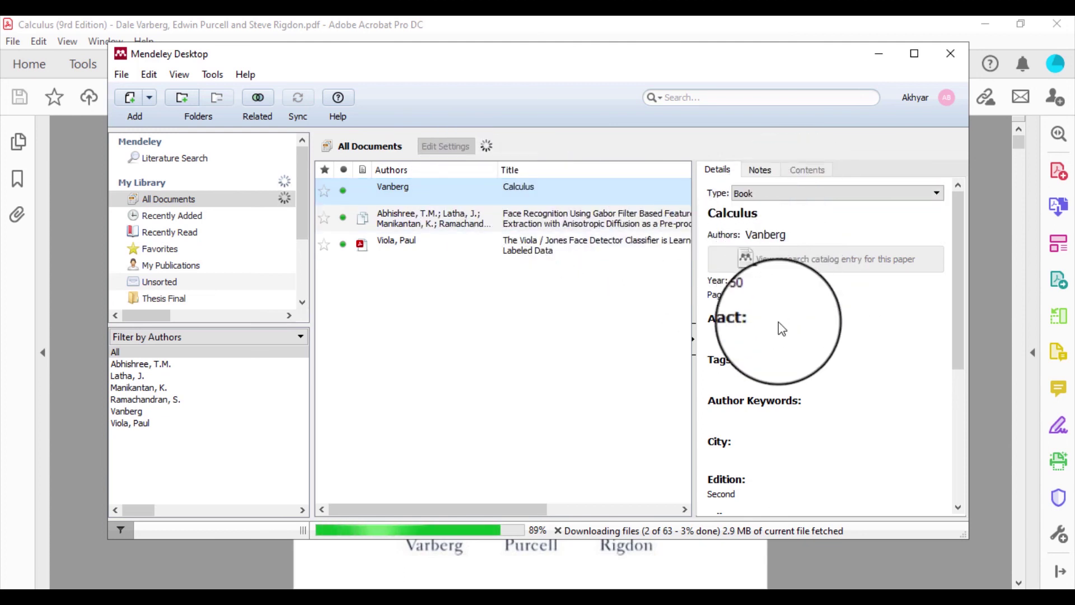
scroll(811, 361, down, 5)
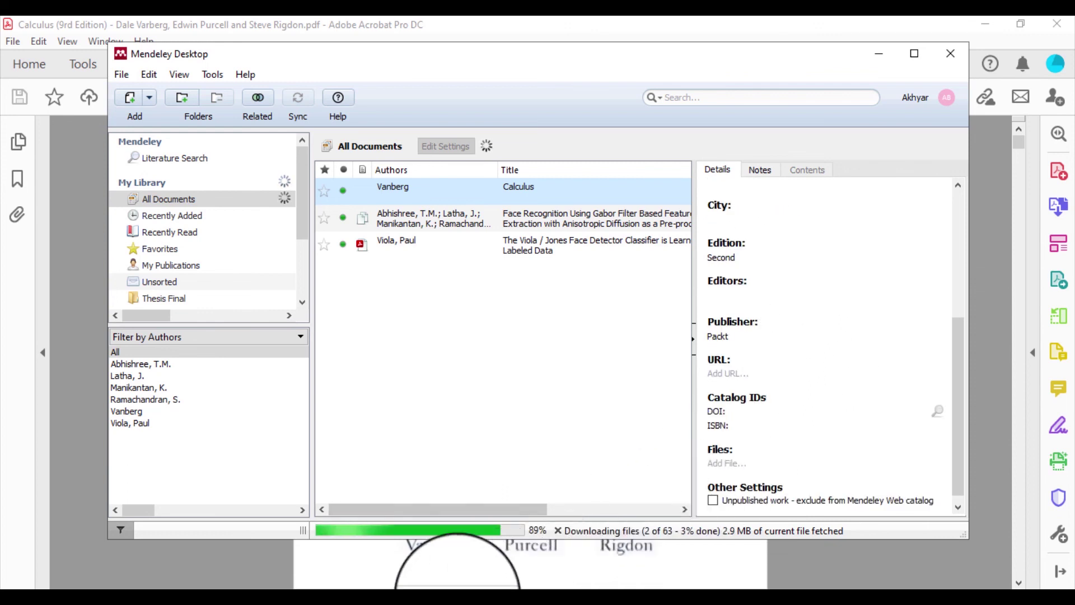
click(437, 602)
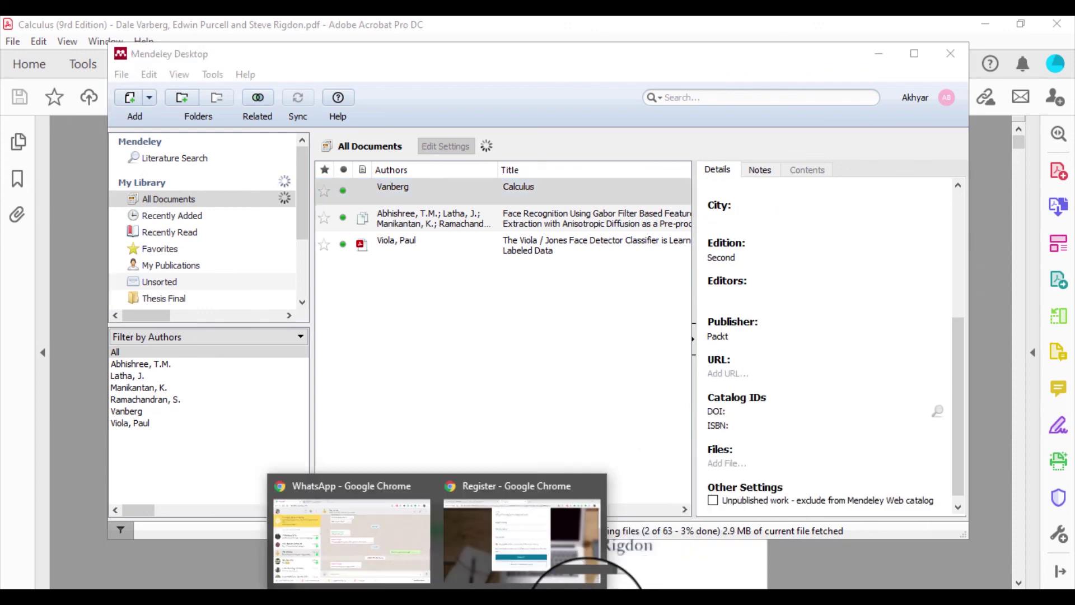
click(445, 600)
Insert a Mendeley citation for the Calculus book after 'di kelas', numbered [3]
scroll(524, 439, up, 20)
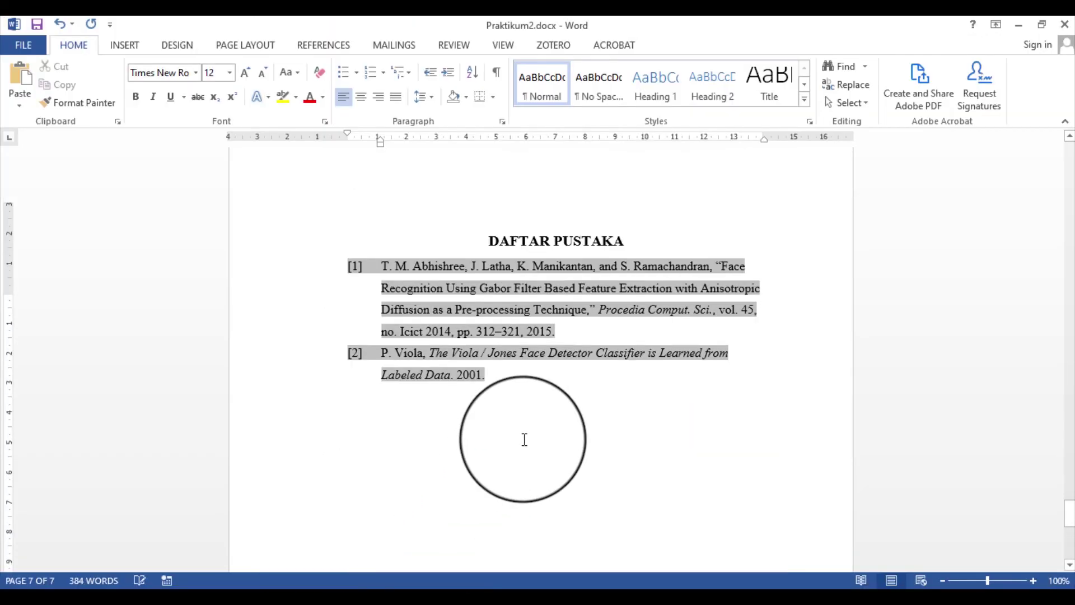
scroll(524, 439, up, 20)
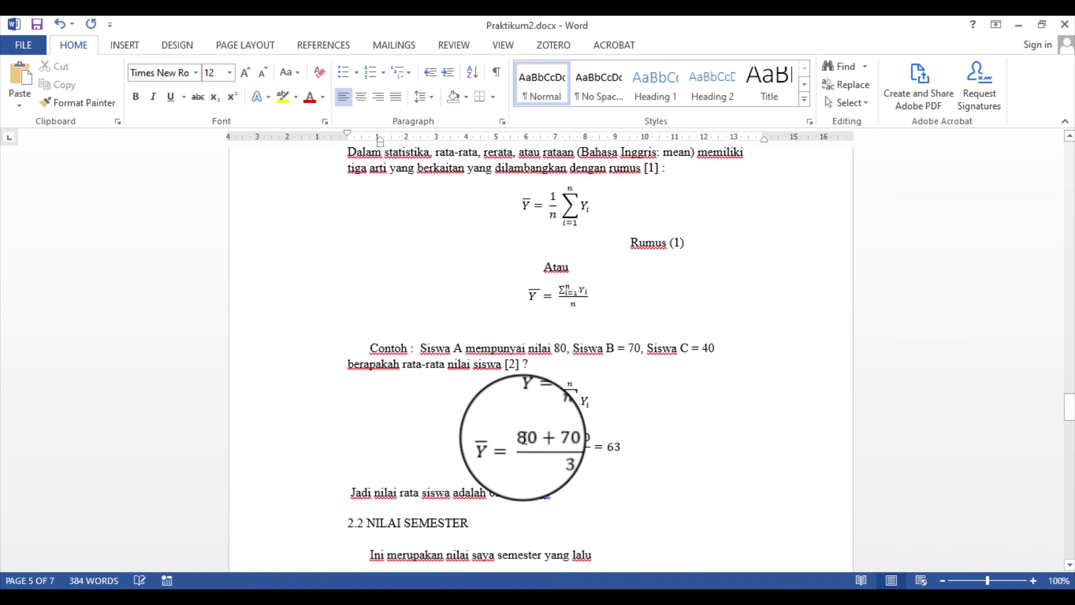
scroll(523, 438, down, 3)
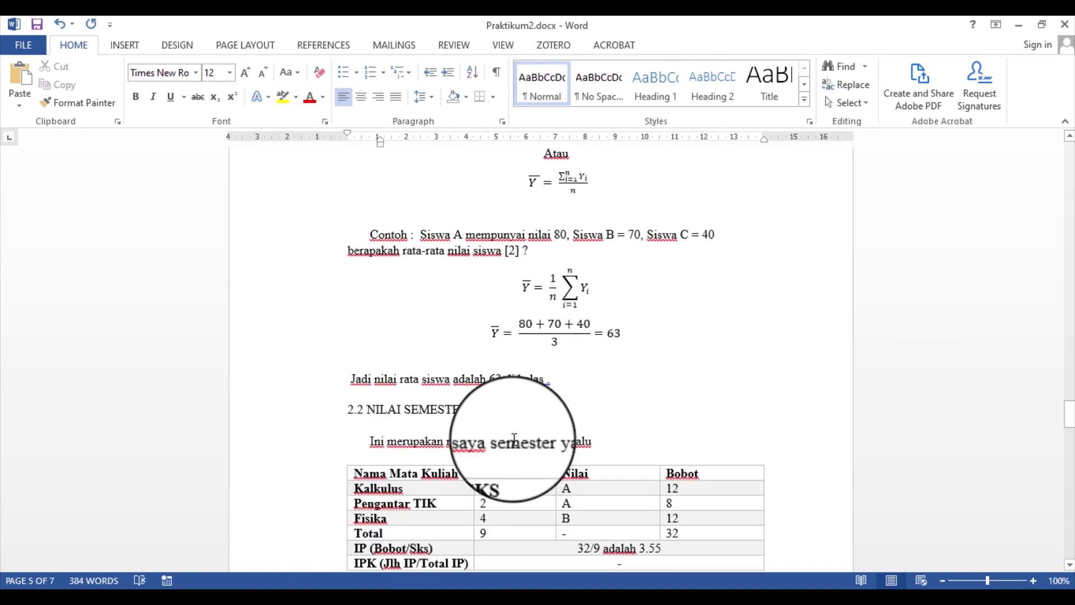
click(567, 380)
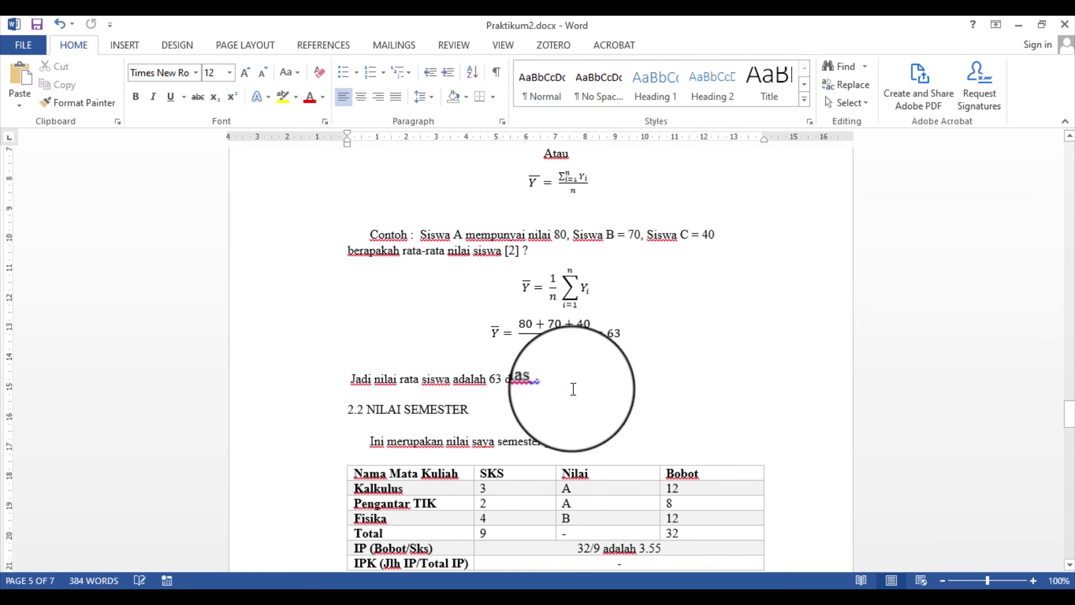
click(323, 45)
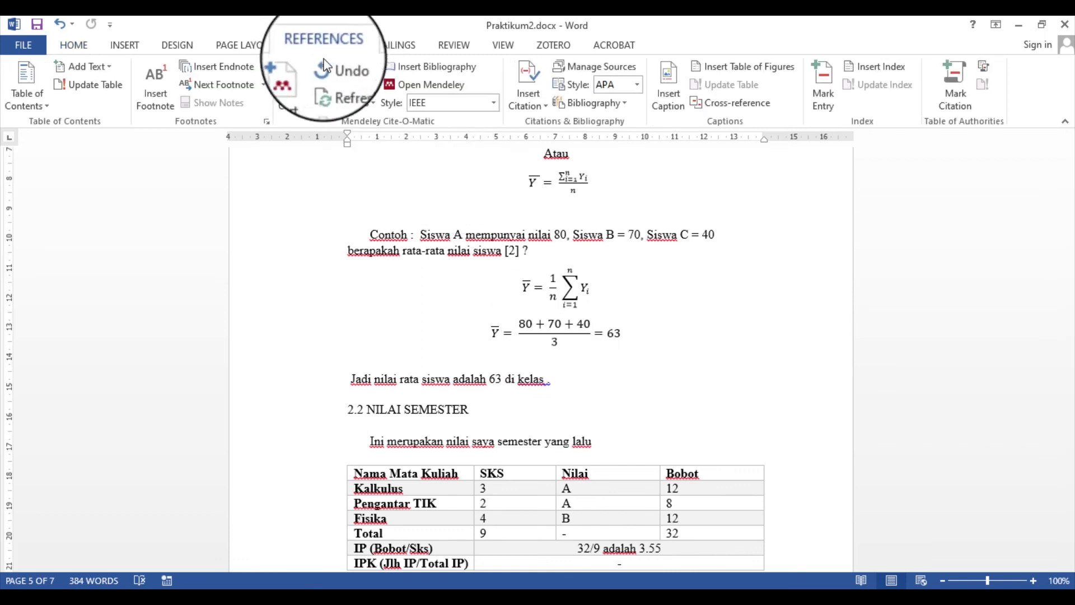
click(295, 89)
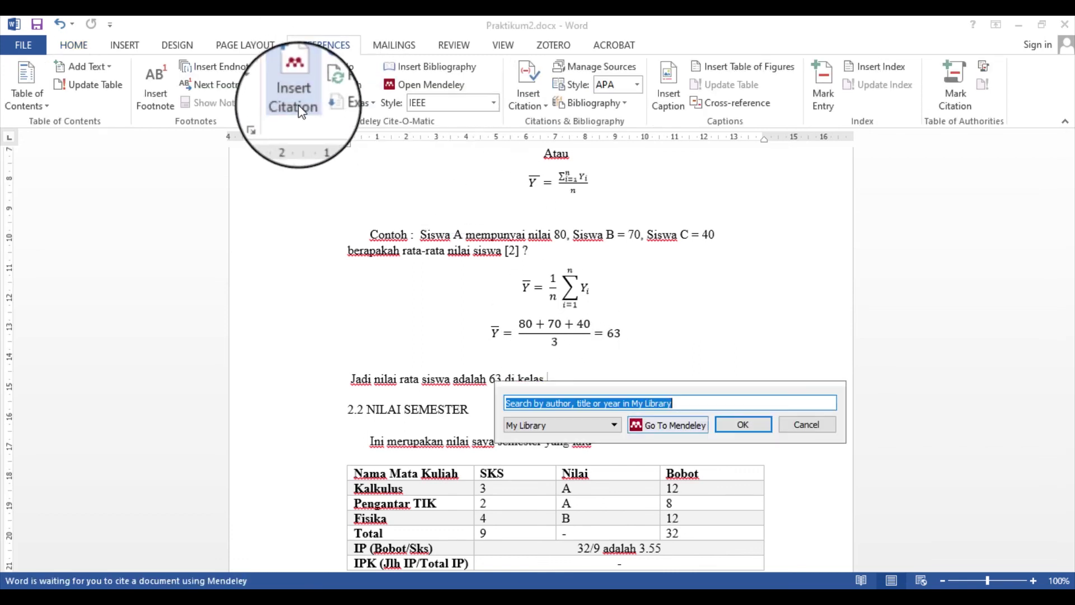
click(690, 425)
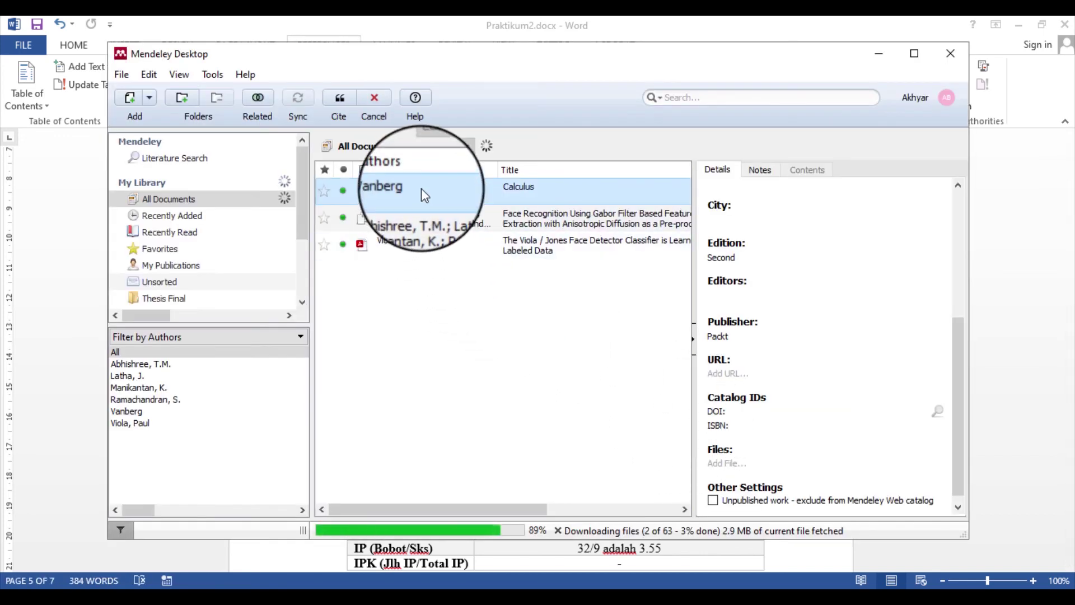
click(338, 112)
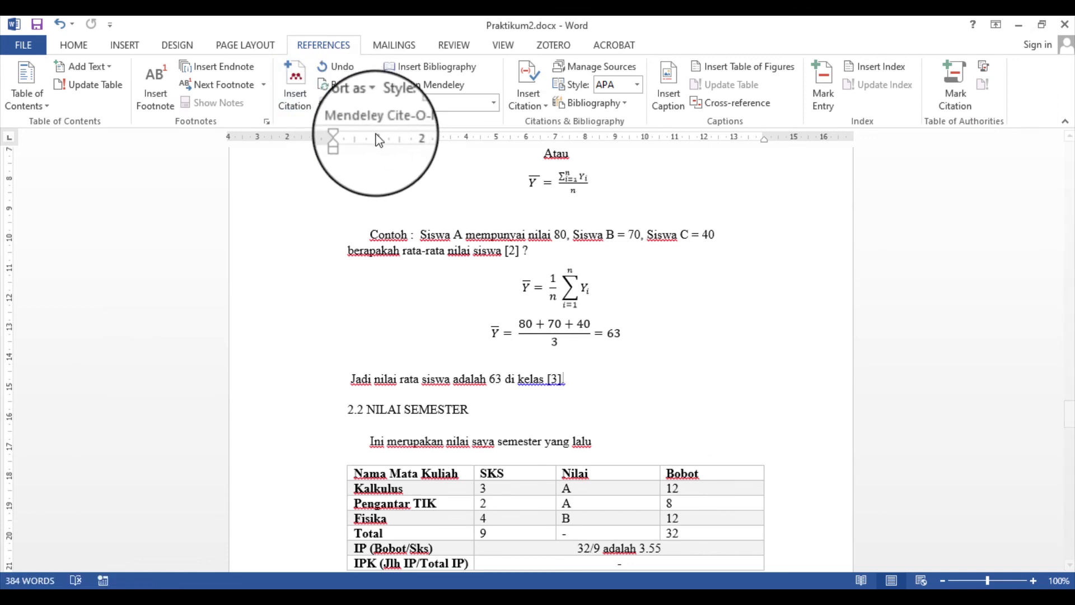
scroll(614, 377, down, 10)
scroll(614, 377, down, 20)
scroll(527, 327, up, 3)
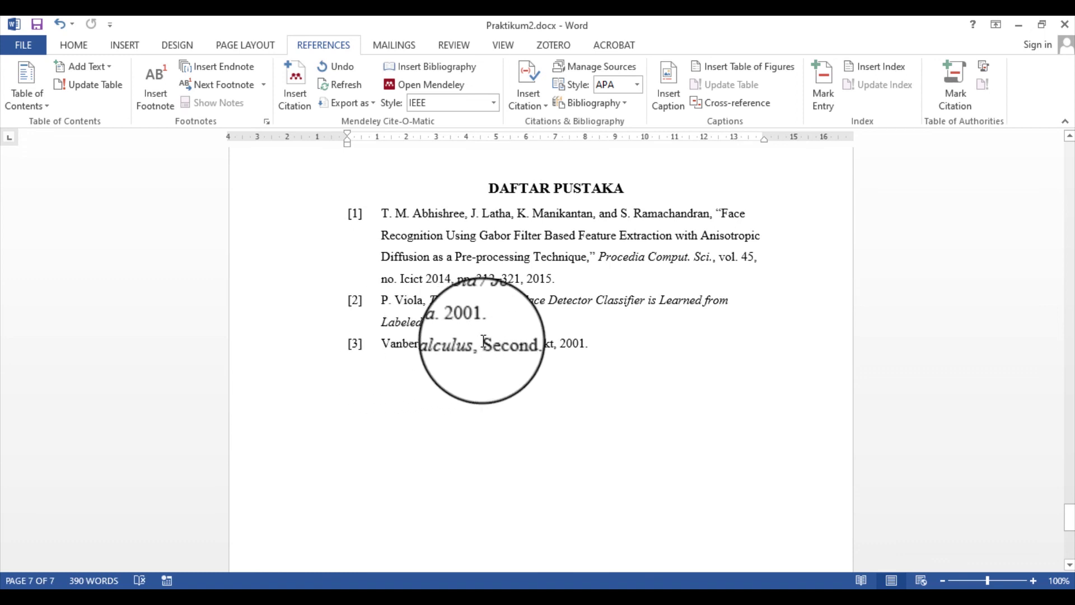
double_click(527, 343)
double_click(583, 344)
click(650, 374)
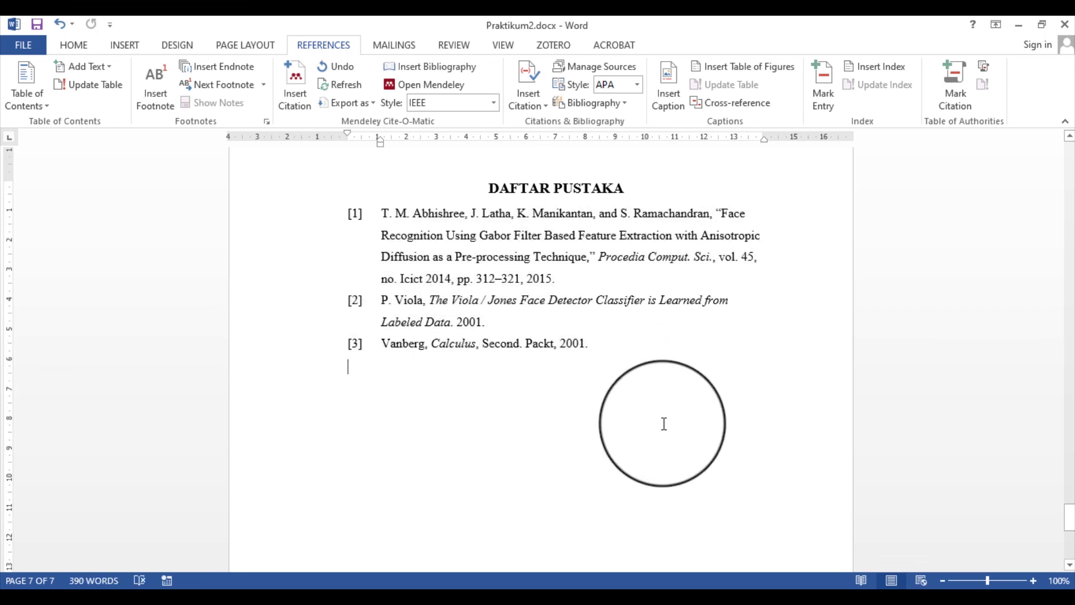
scroll(664, 424, up, 5)
scroll(664, 424, down, 5)
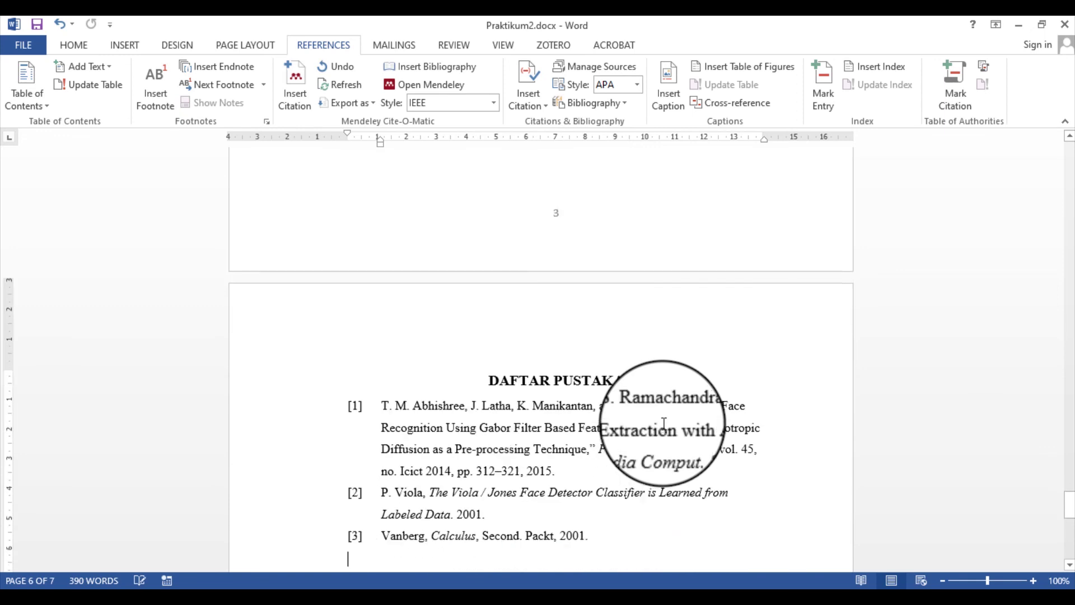
scroll(665, 427, up, 3)
scroll(663, 423, up, 4)
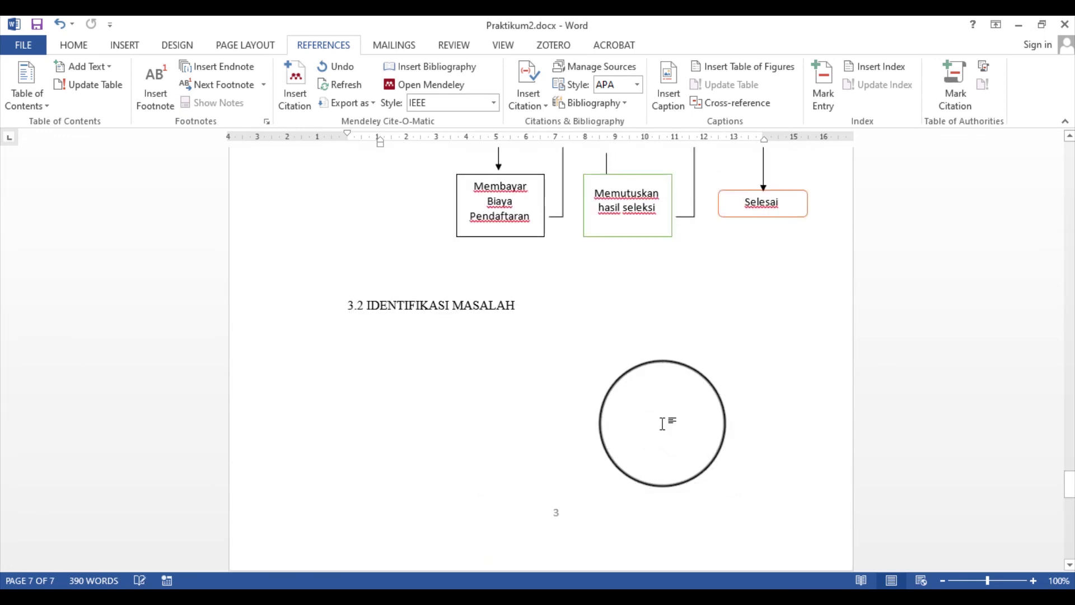
scroll(663, 424, up, 4)
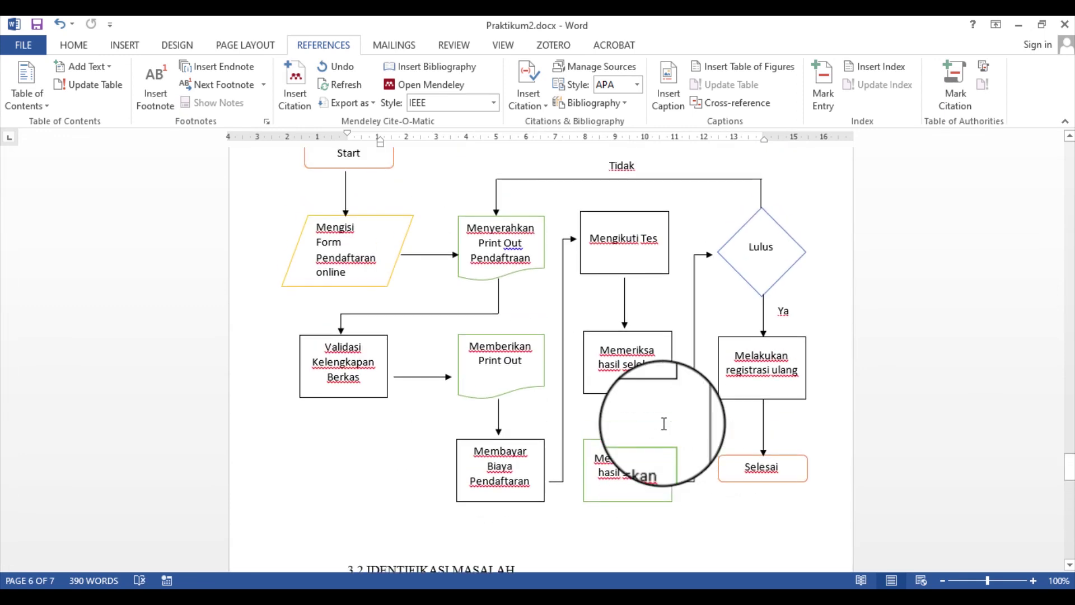
scroll(663, 423, up, 10)
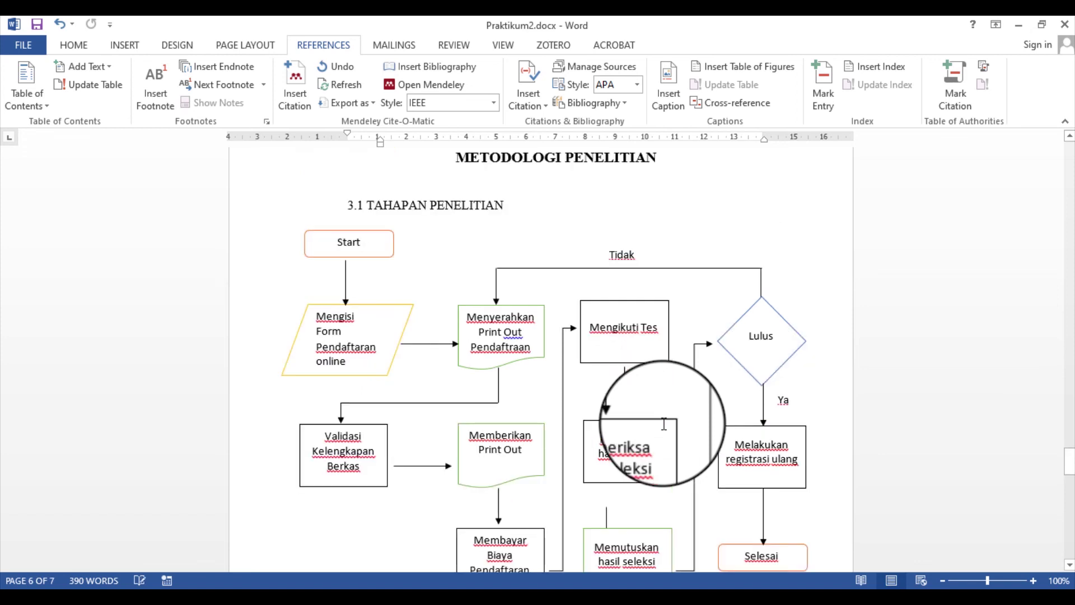
scroll(660, 425, up, 4)
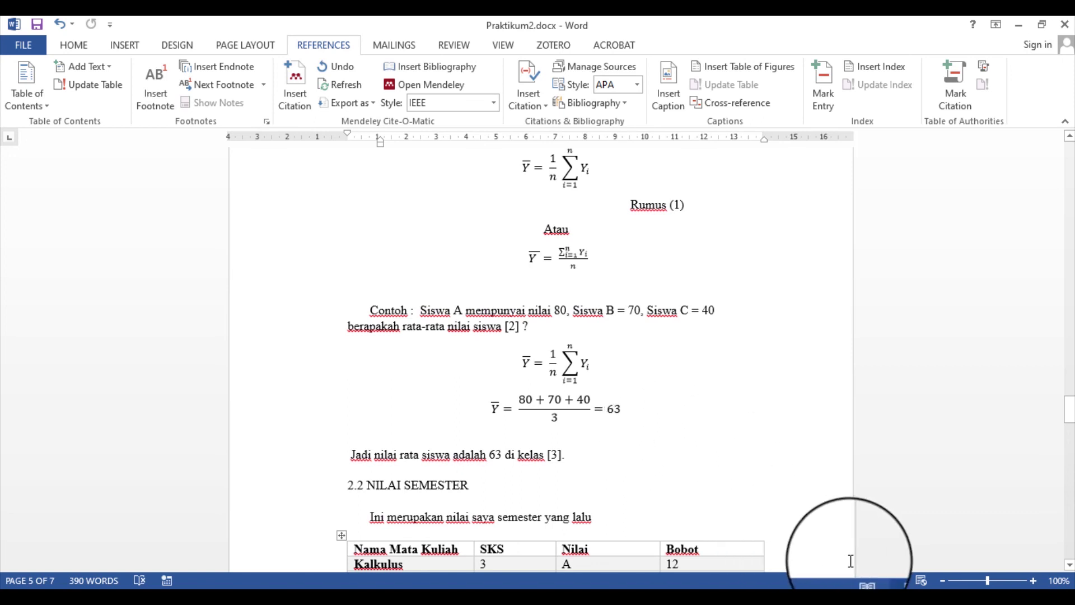
Bring Mendeley Desktop in front of Word, dismissing the File menu without choosing anything
click(896, 604)
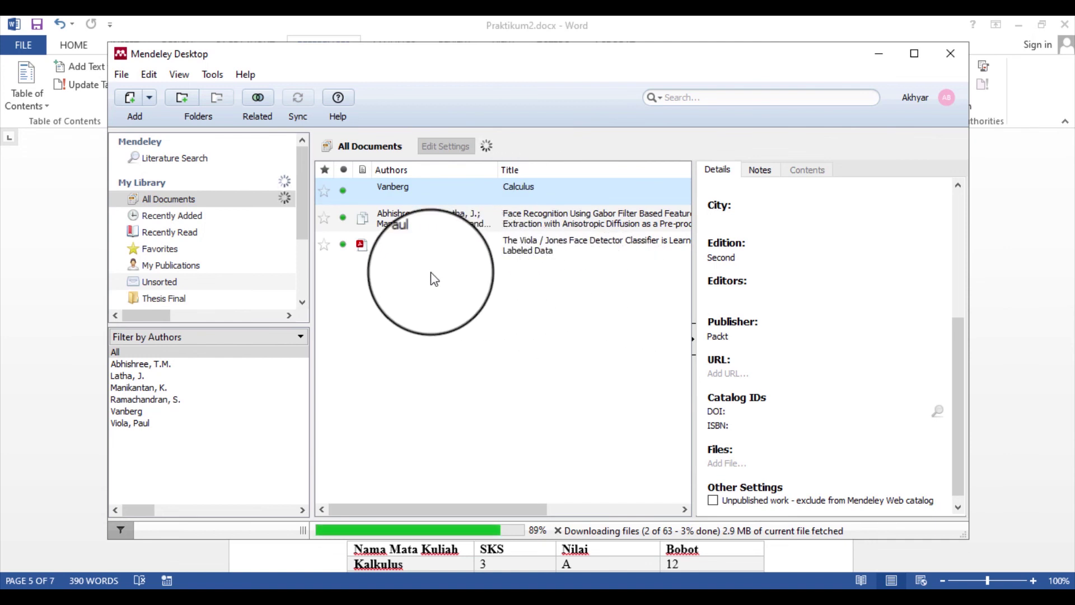
click(124, 75)
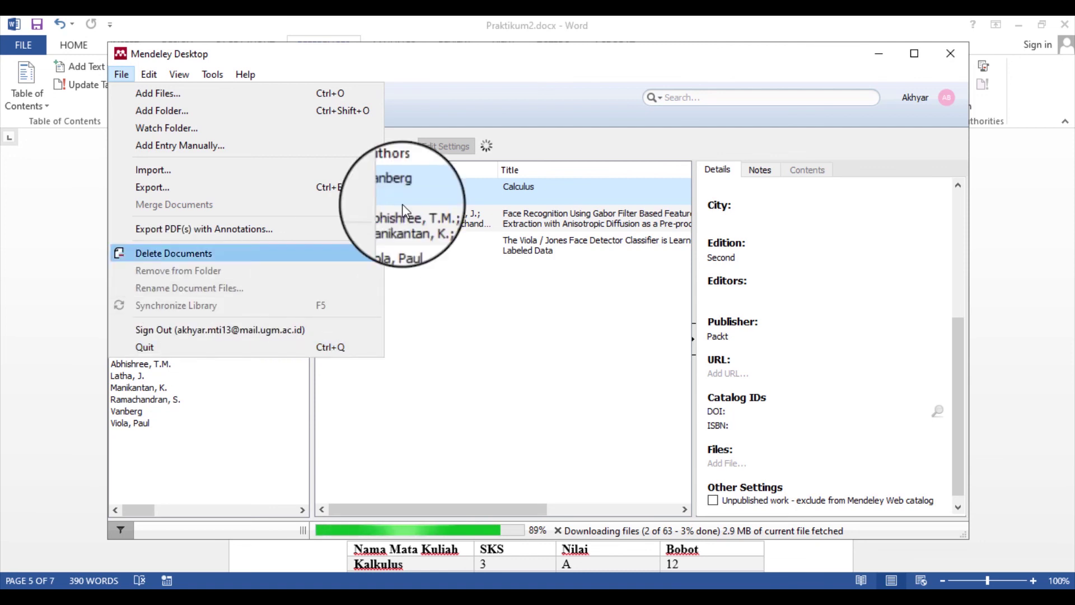
click(543, 60)
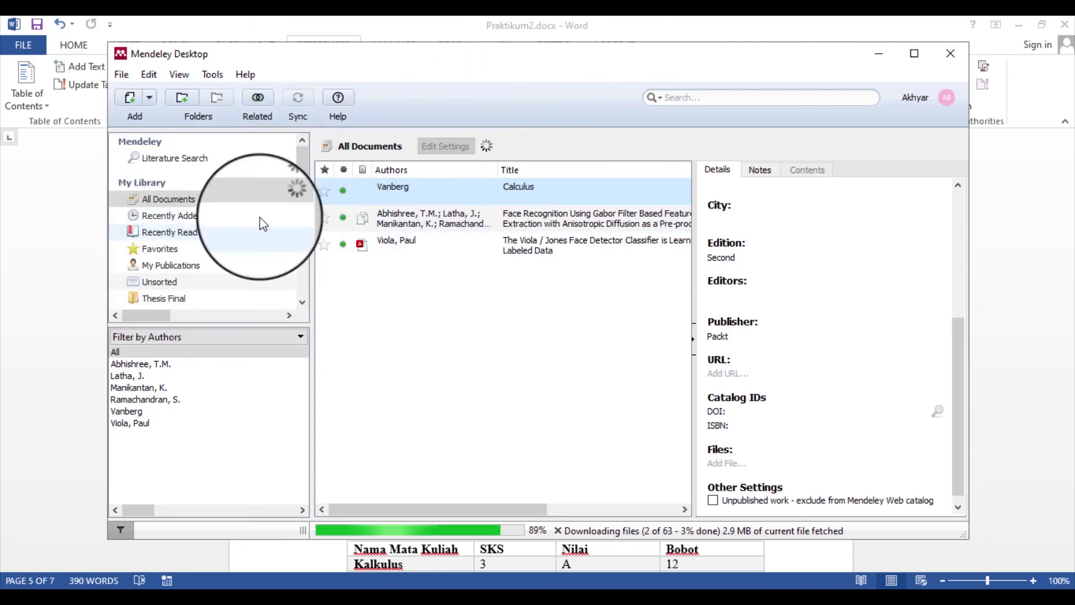